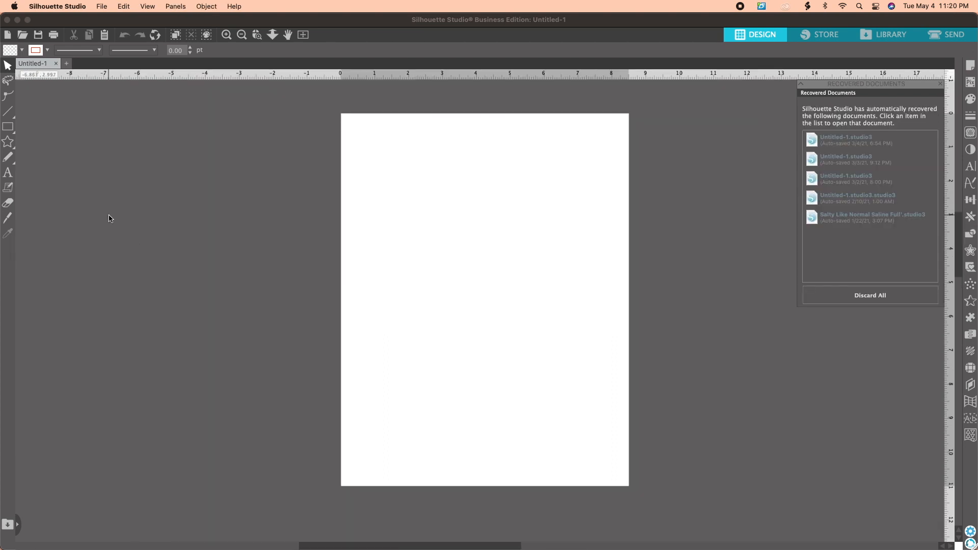
# - Add the text MOM in Times New Roman near the upper part of the page
pyautogui.click(8, 175)
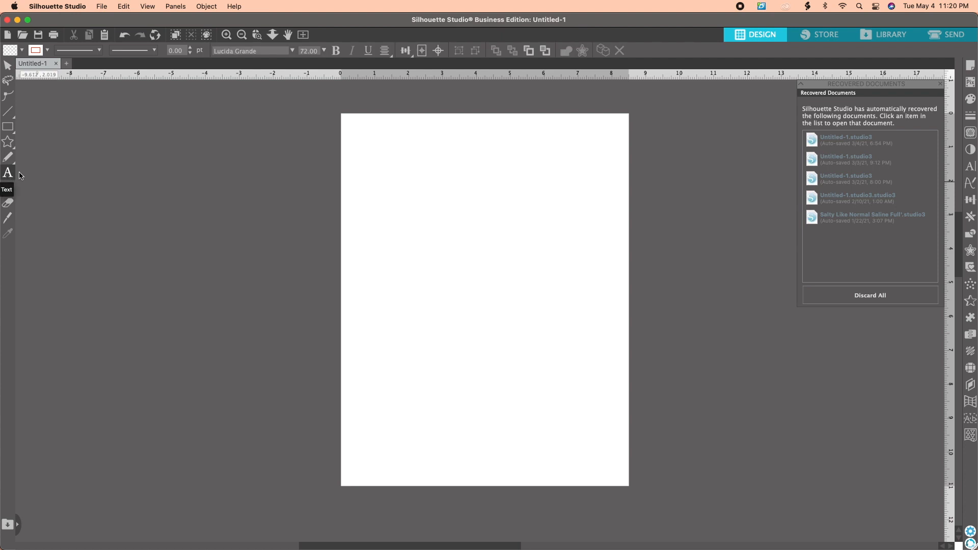
pyautogui.click(294, 52)
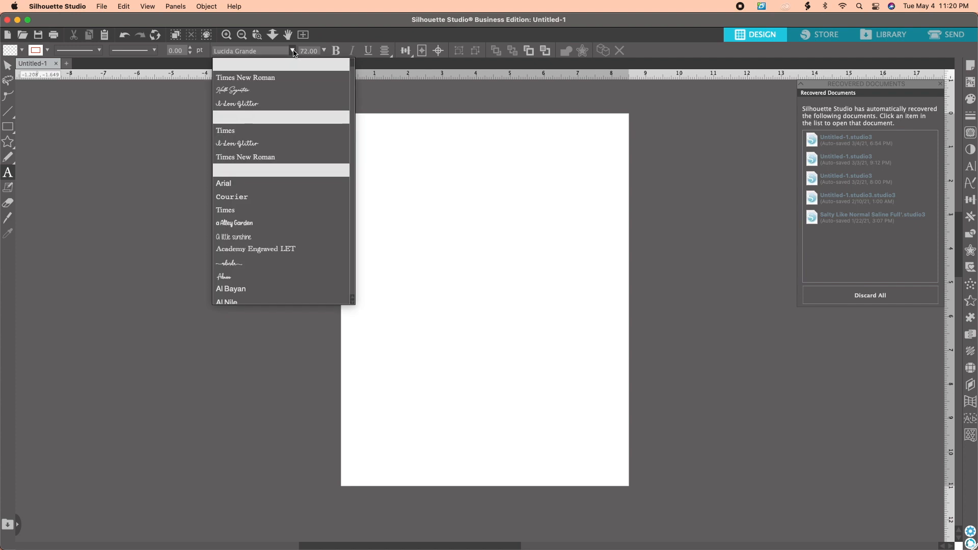
pyautogui.click(279, 77)
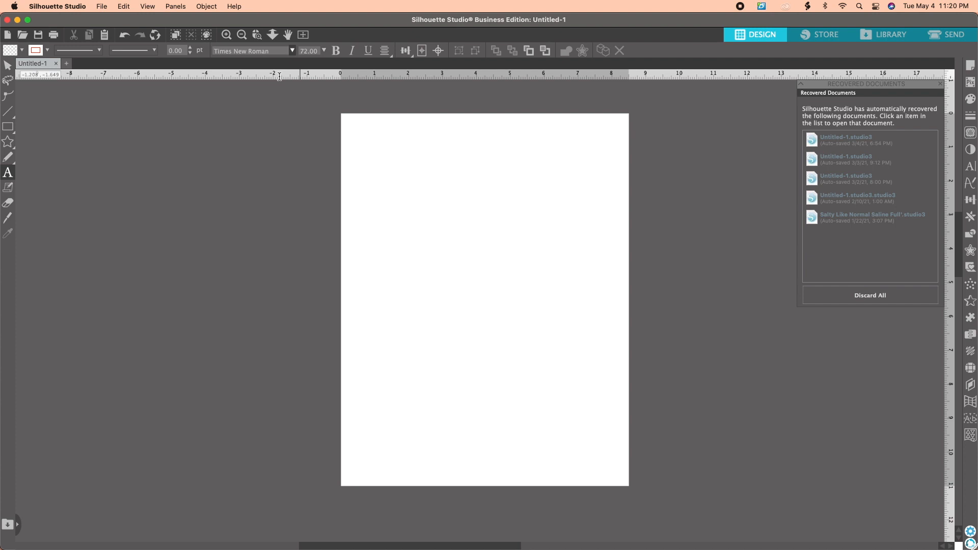
pyautogui.click(402, 191)
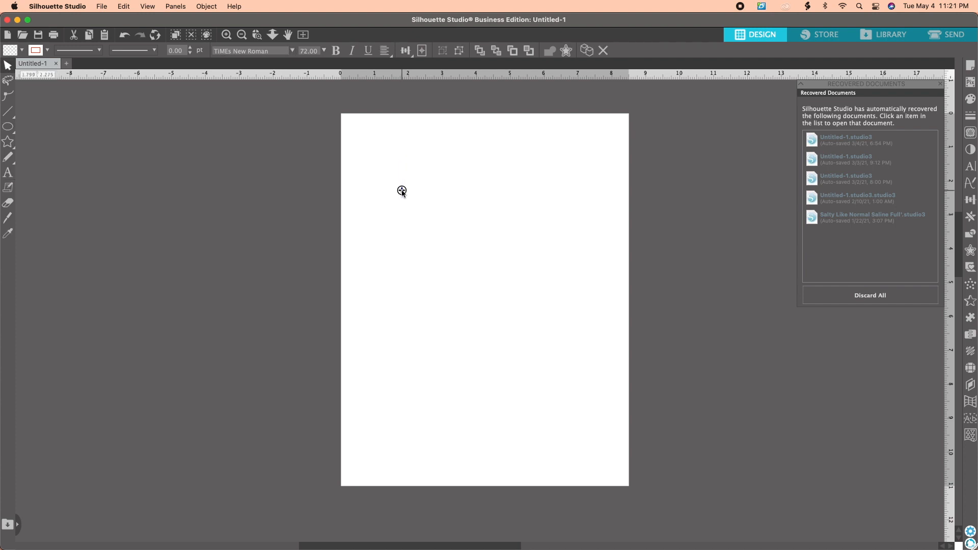
pyautogui.write('MOM')
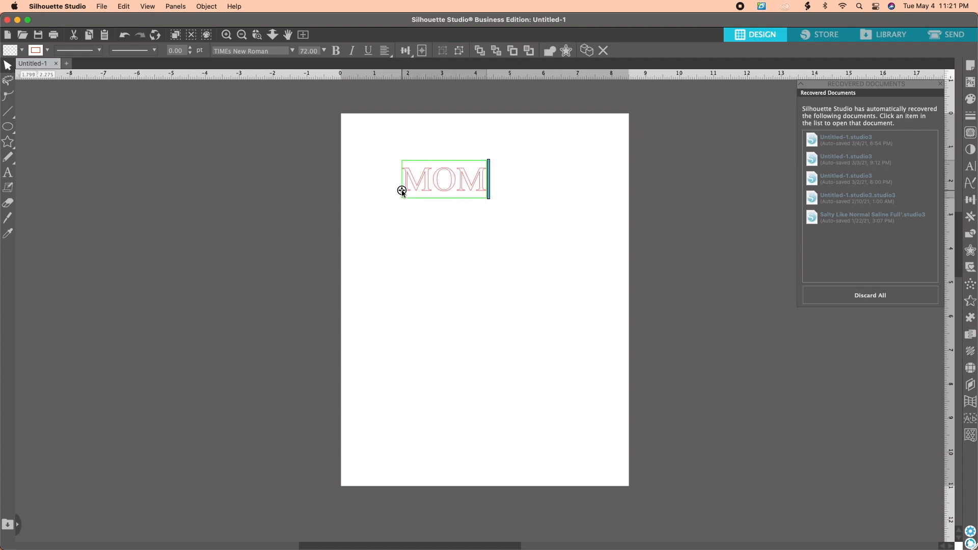
pyautogui.click(461, 226)
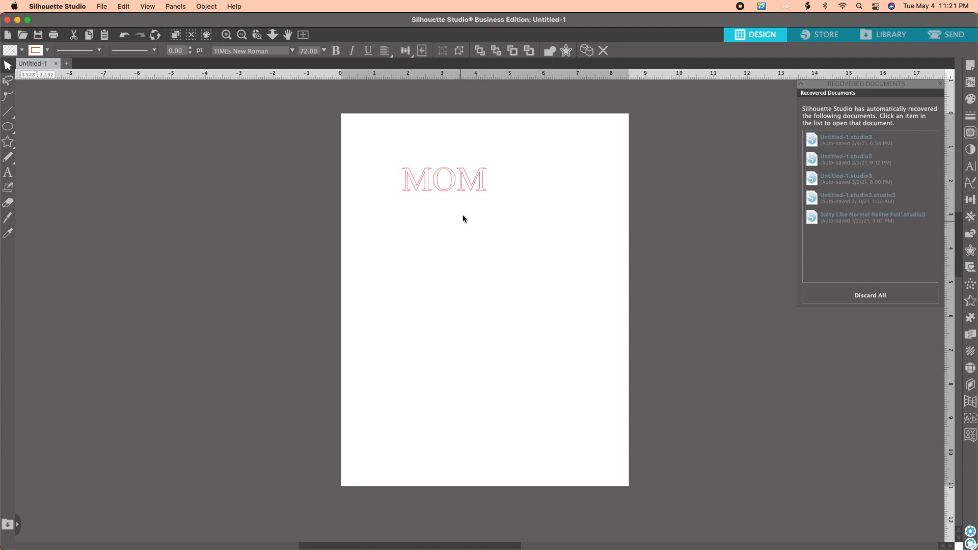
# - Enlarge the MOM text proportionally to about 5.5 in wide and center it roughly on the page
pyautogui.click(480, 192)
pyautogui.moveTo(493, 203); pyautogui.dragTo(582, 258)
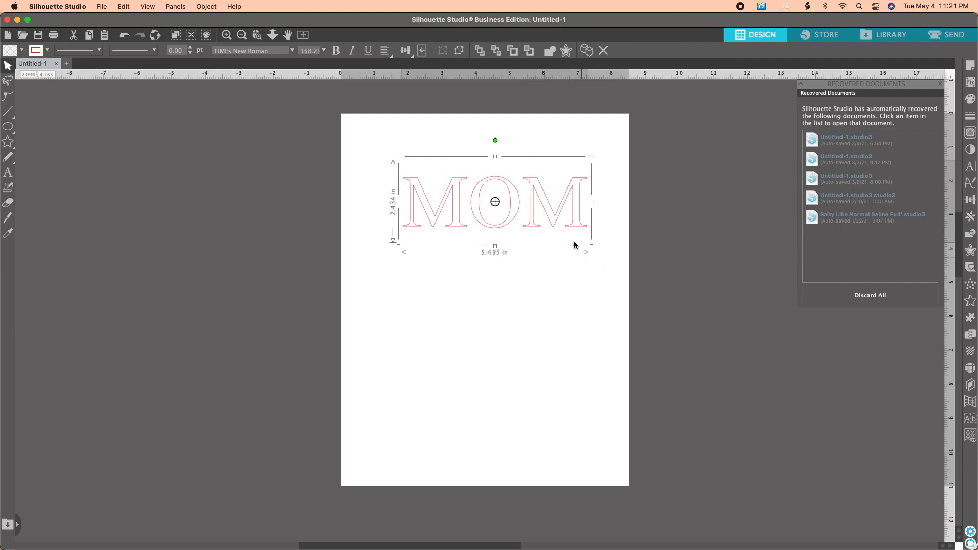
pyautogui.moveTo(556, 223); pyautogui.dragTo(547, 221)
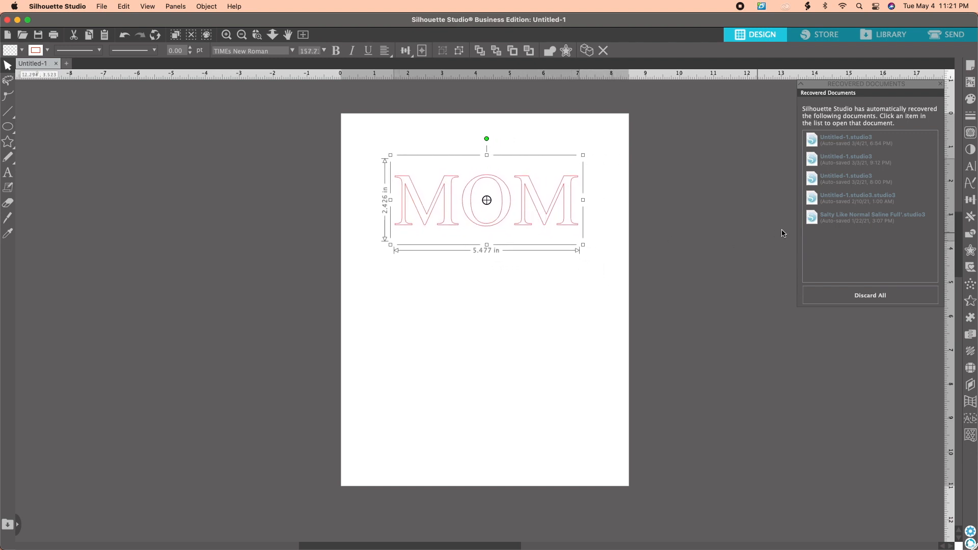
pyautogui.click(316, 171)
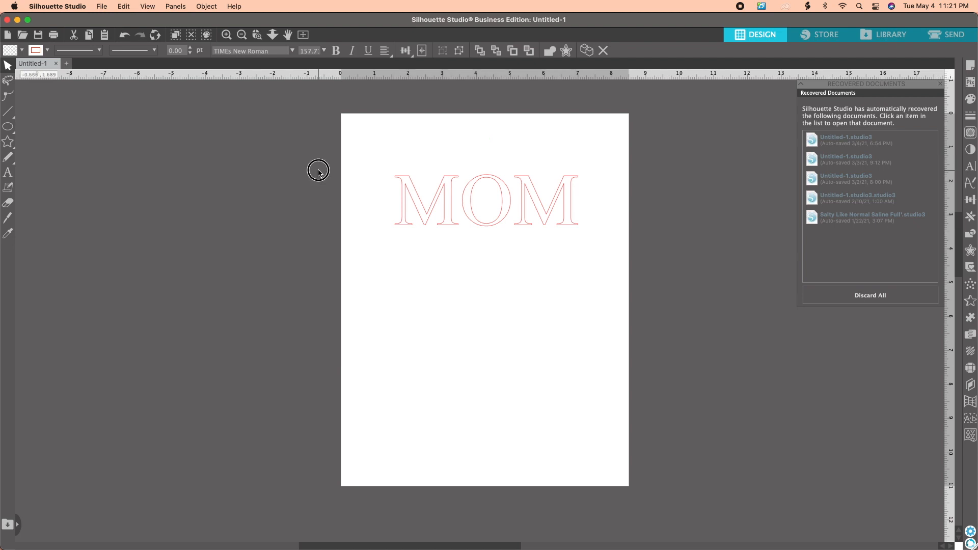
# - Make the MOM text's line color transparent and fill the letters with solid black
pyautogui.click(226, 35)
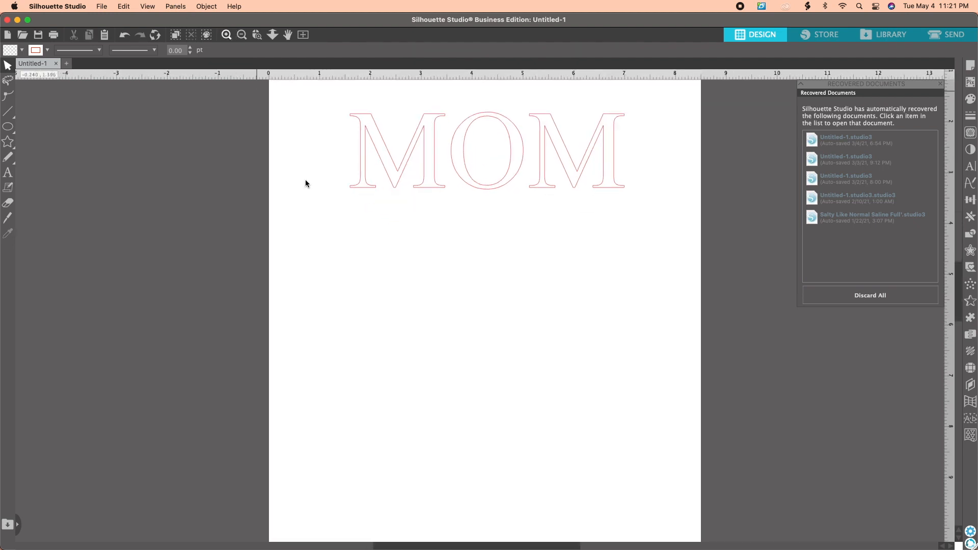
pyautogui.scroll(5, 431, 265)
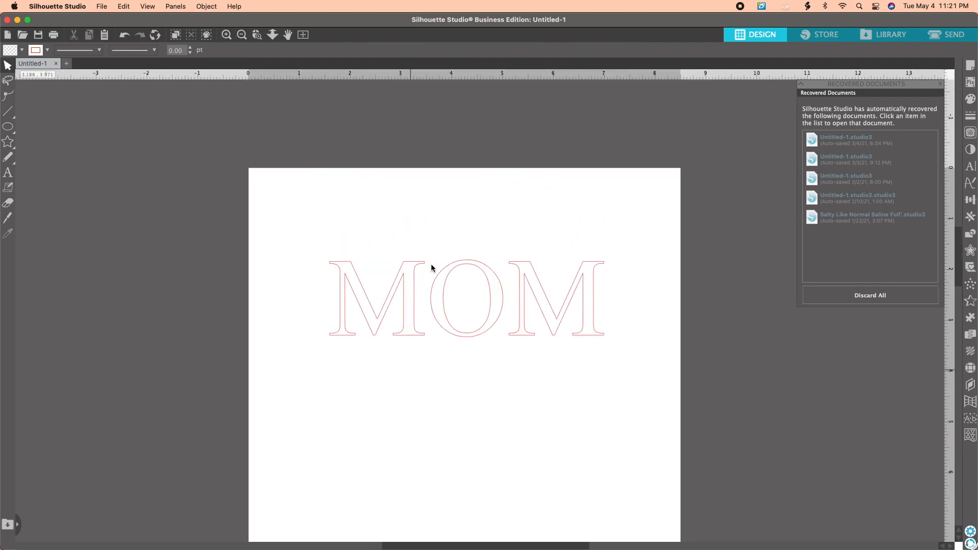
pyautogui.scroll(-2, 433, 267)
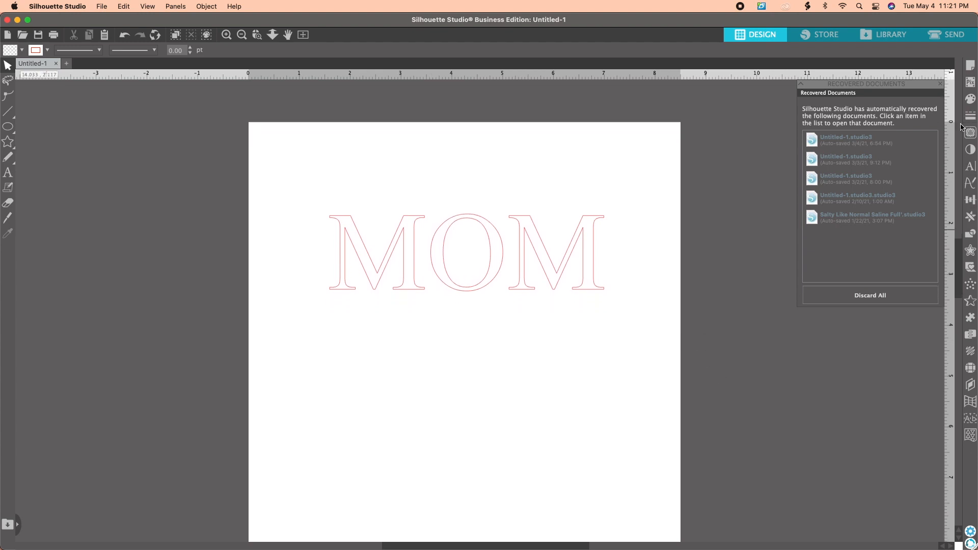
pyautogui.click(582, 259)
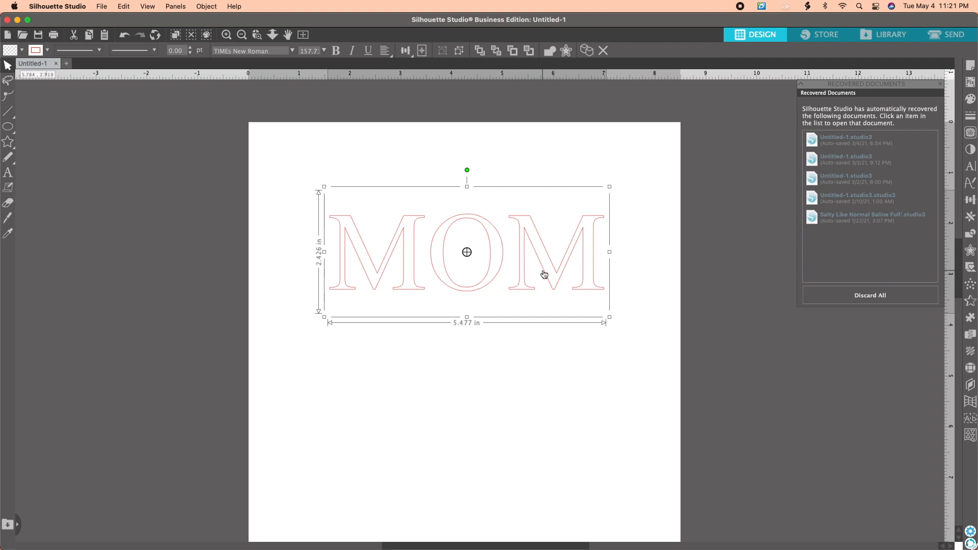
pyautogui.click(971, 117)
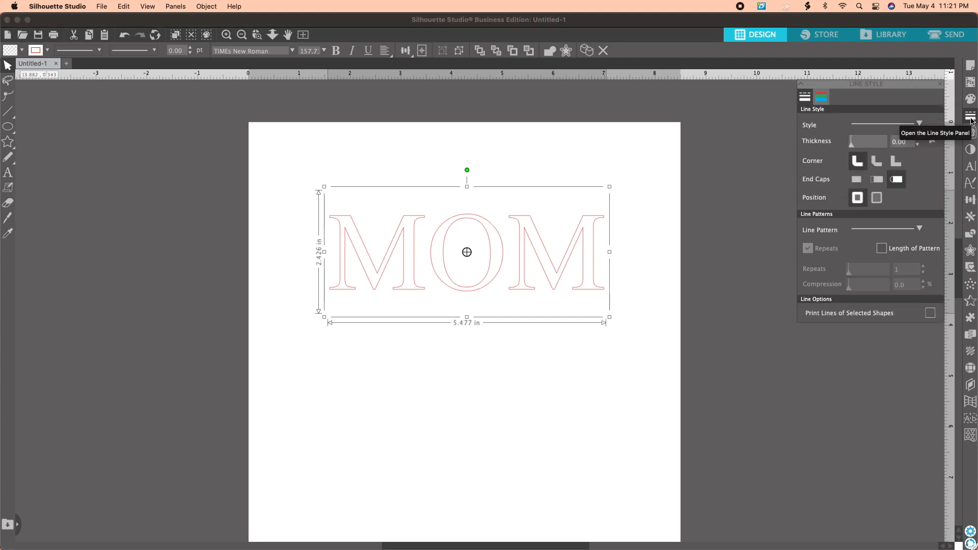
pyautogui.click(821, 98)
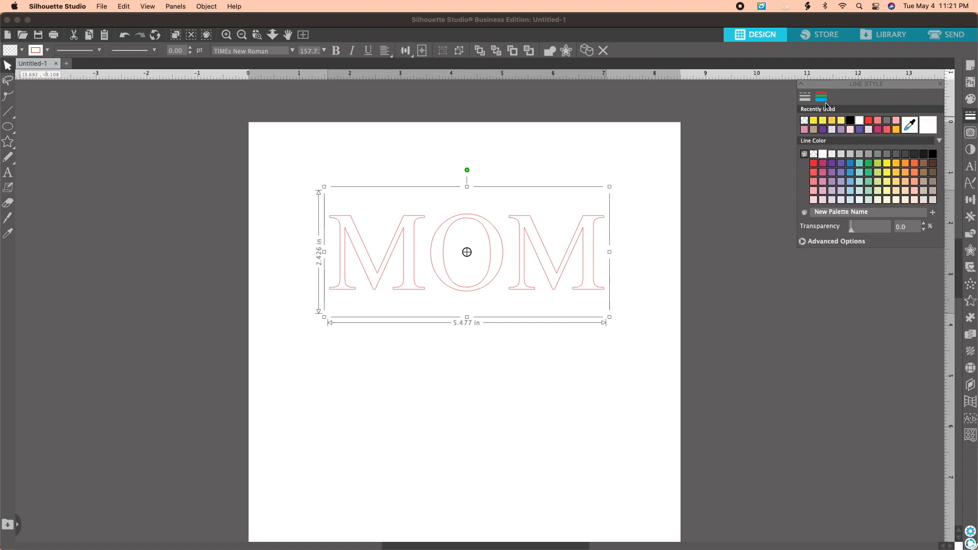
pyautogui.click(805, 121)
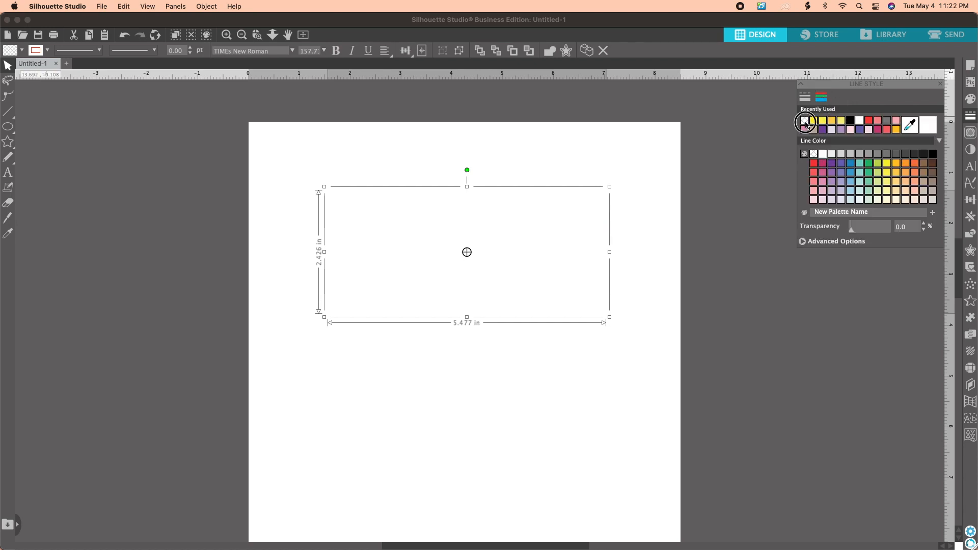
pyautogui.click(971, 100)
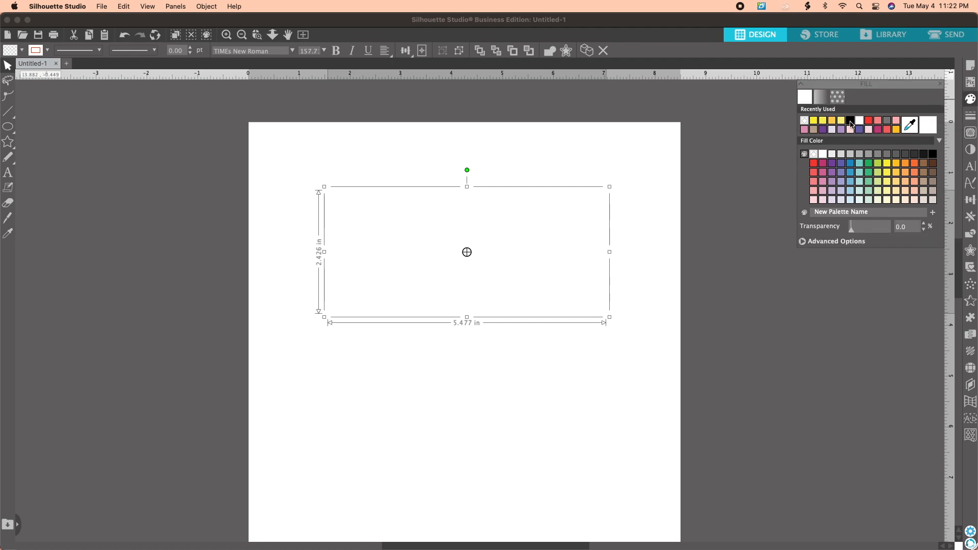
pyautogui.click(851, 122)
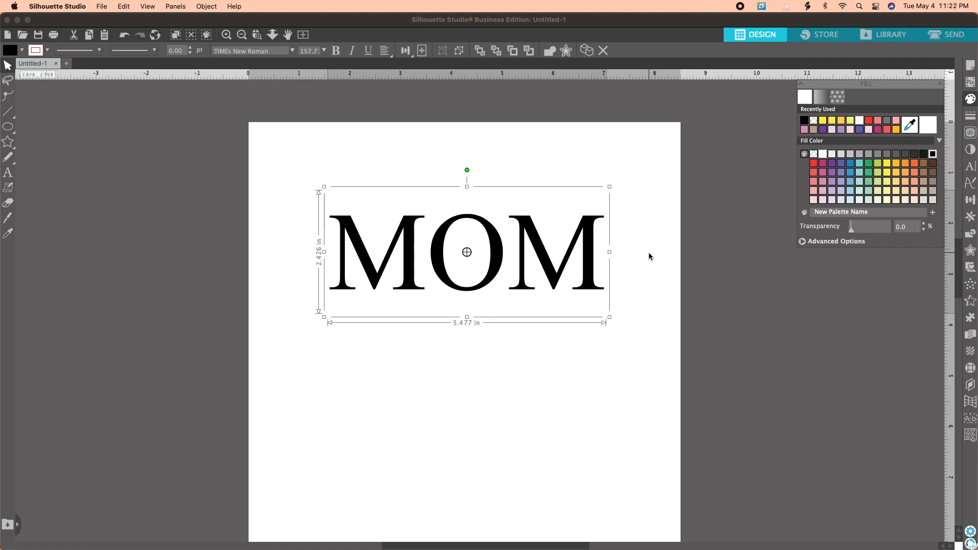
# - Scale the black MOM text up to about 6.7 in wide and re-center it between the page edges
pyautogui.moveTo(610, 319); pyautogui.dragTo(660, 370)
pyautogui.moveTo(648, 293); pyautogui.dragTo(622, 286)
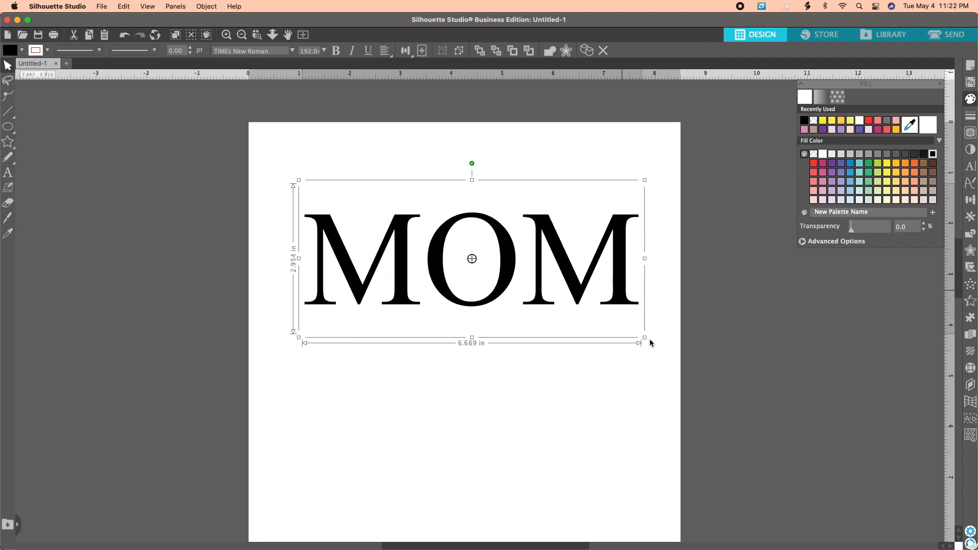
pyautogui.click(666, 391)
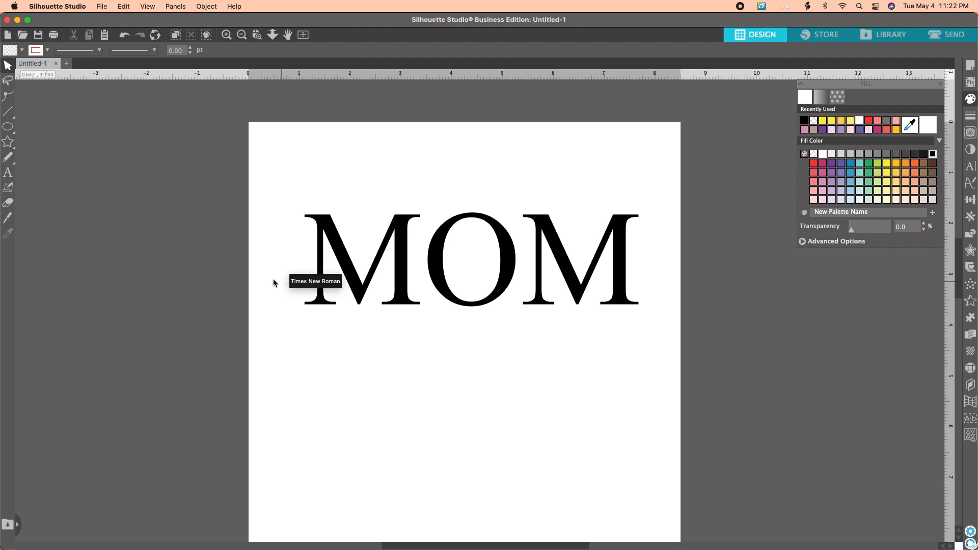
# - Start a new text object below MOM and set its font to I Love Glitter
pyautogui.click(8, 173)
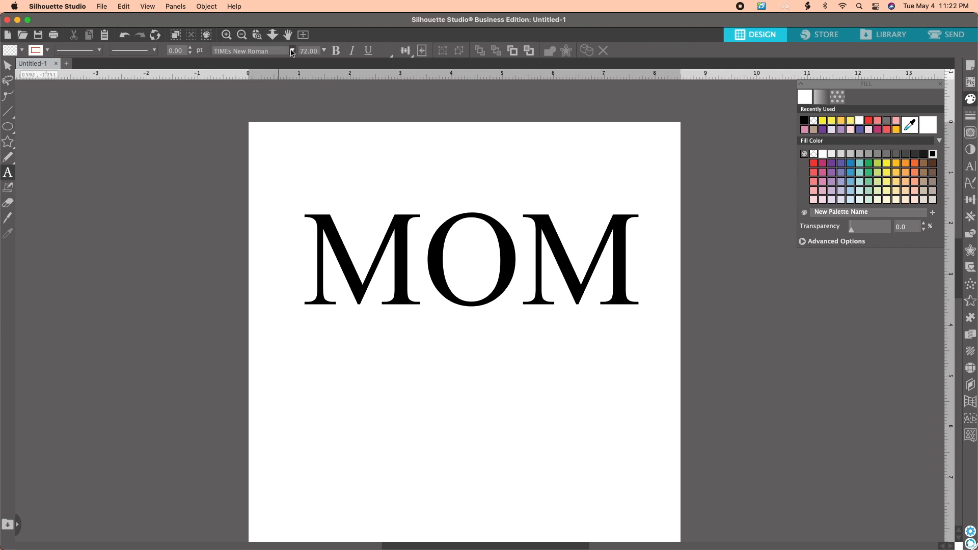
pyautogui.click(293, 51)
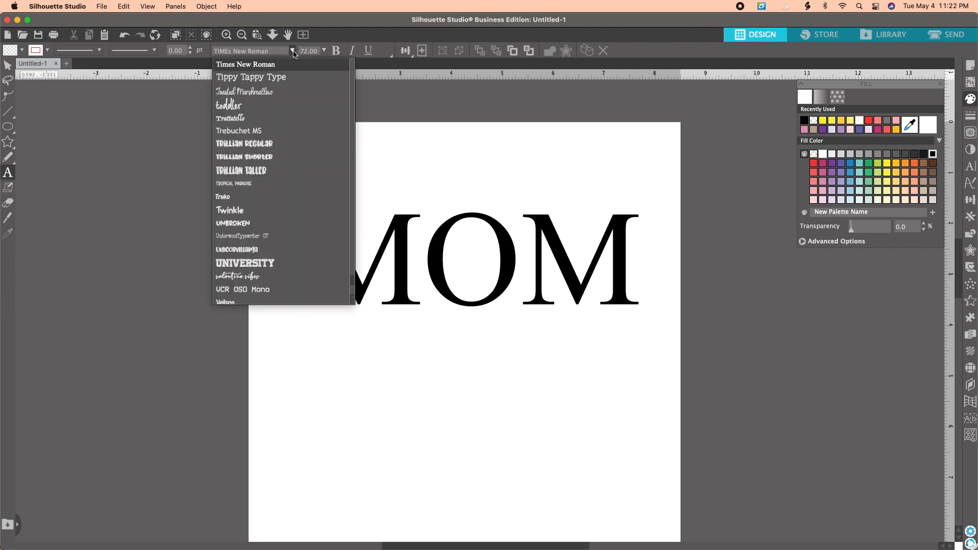
pyautogui.click(287, 51)
pyautogui.write('i')
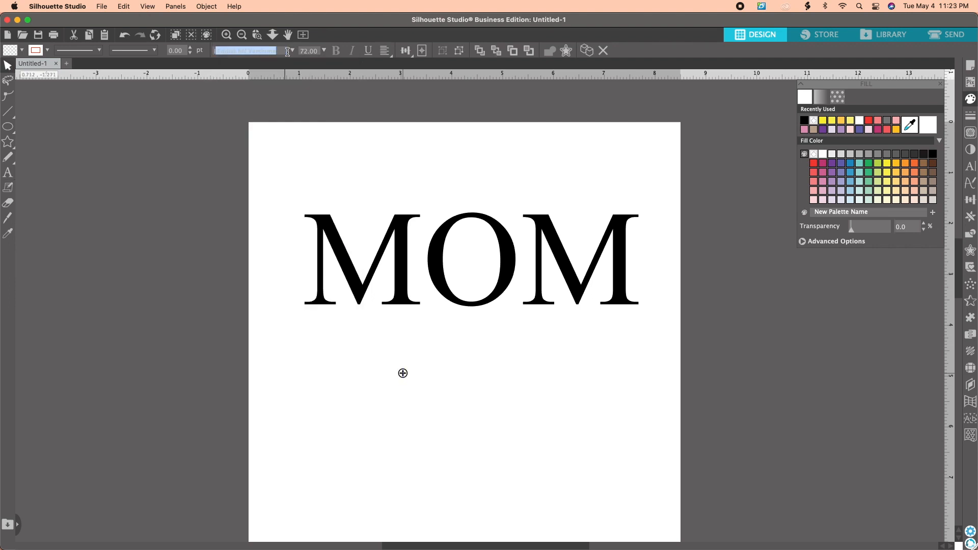
pyautogui.write('L')
pyautogui.write(' LOVE')
pyautogui.press('Return')
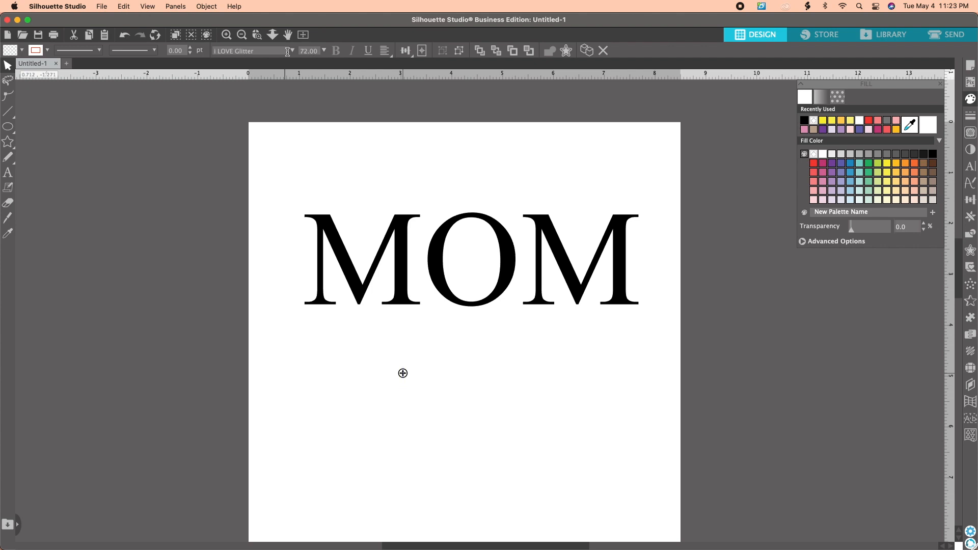
# - Show the glyphs of the I Love Glitter font and examine the available tail and heart swash characters
pyautogui.click(970, 168)
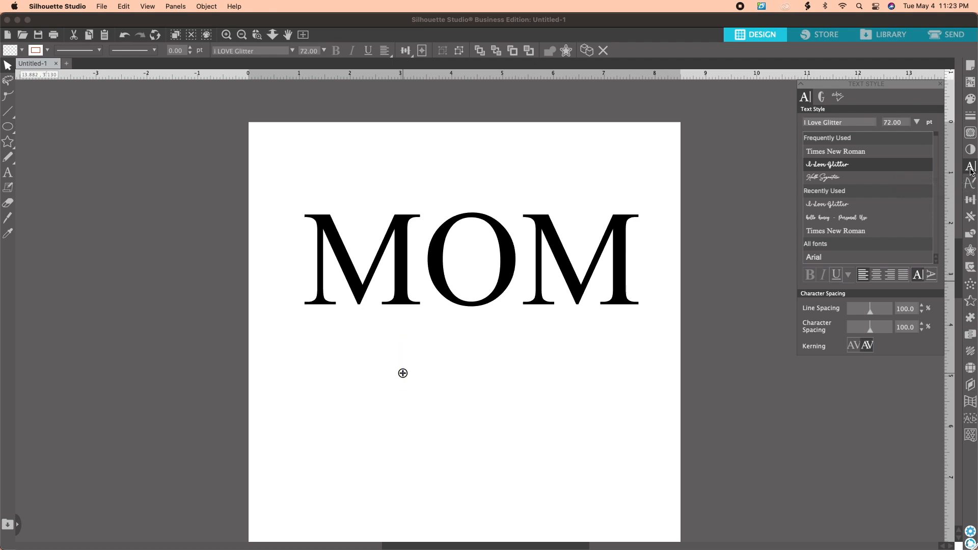
pyautogui.click(822, 97)
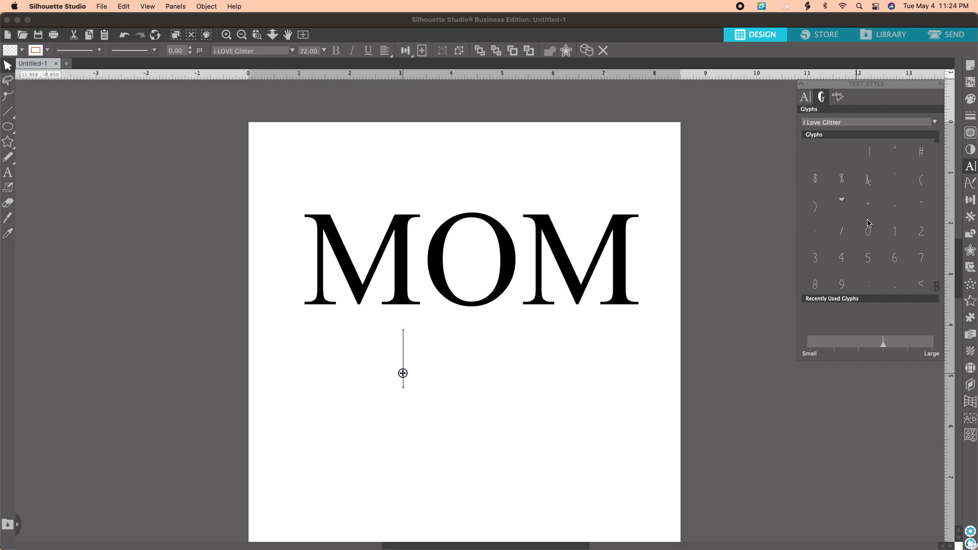
pyautogui.scroll(-1, 873, 272)
pyautogui.scroll(-4, 873, 274)
pyautogui.scroll(-1, 873, 243)
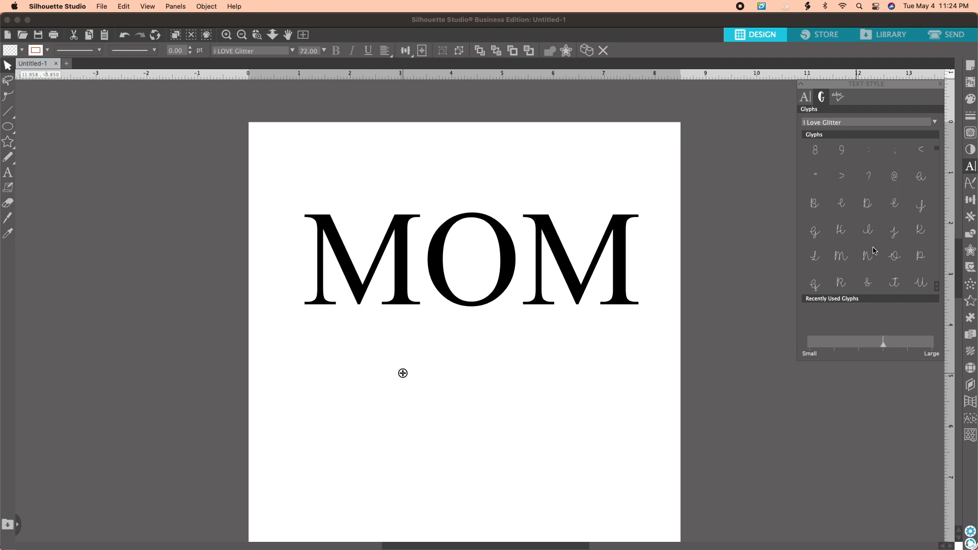
pyautogui.moveTo(877, 247)
pyautogui.scroll(-3, 877, 246)
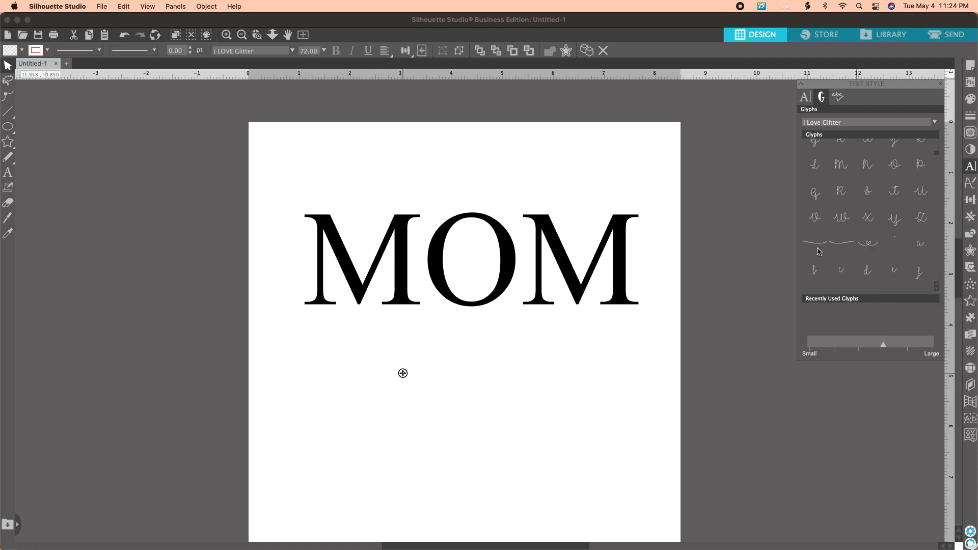
pyautogui.moveTo(818, 252)
pyautogui.scroll(-2, 813, 211)
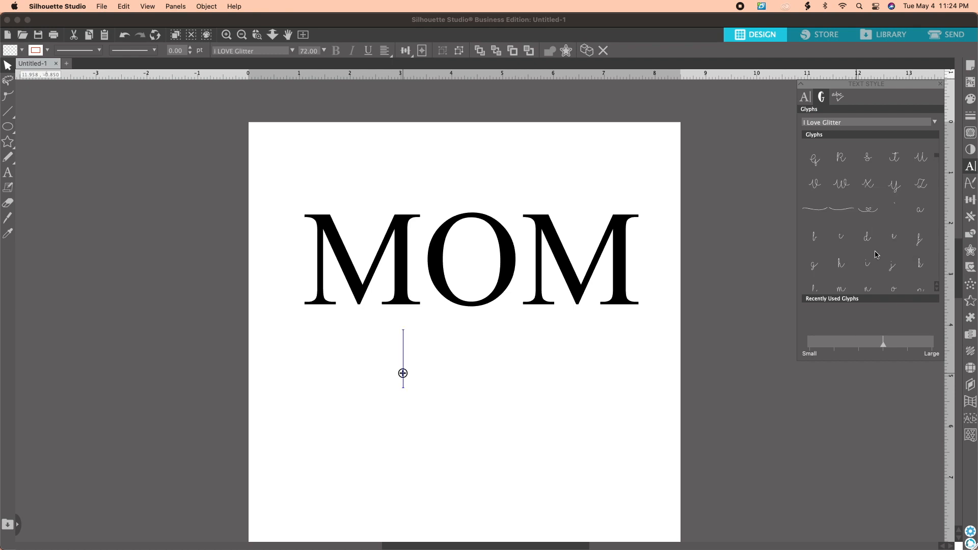
pyautogui.scroll(-3, 872, 244)
pyautogui.scroll(-3, 872, 250)
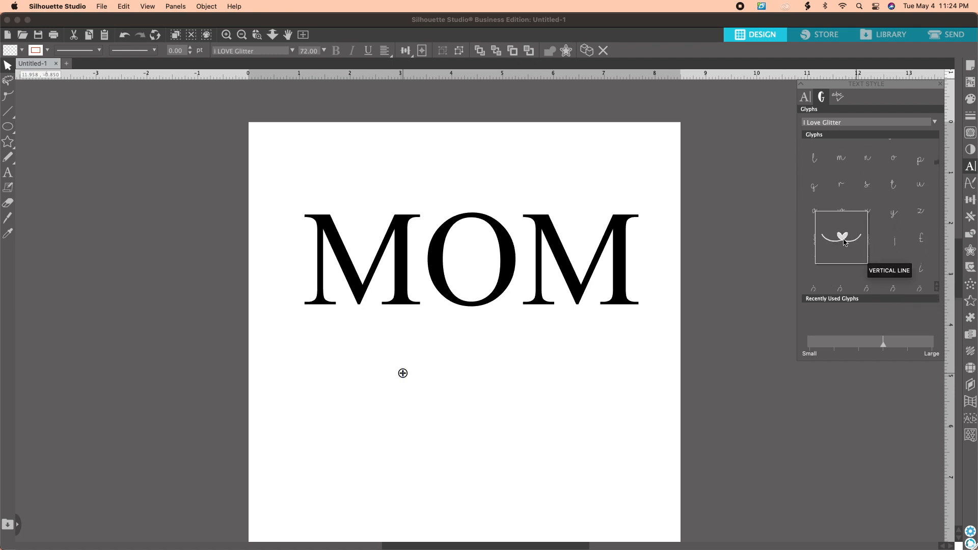
pyautogui.scroll(-2, 876, 249)
pyautogui.scroll(-5, 889, 254)
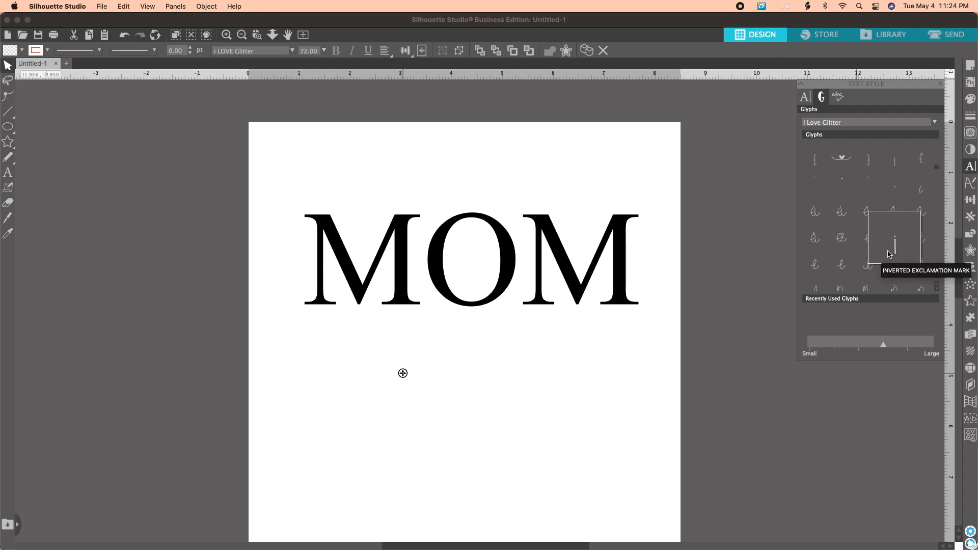
pyautogui.scroll(-3, 876, 229)
pyautogui.scroll(5, 865, 210)
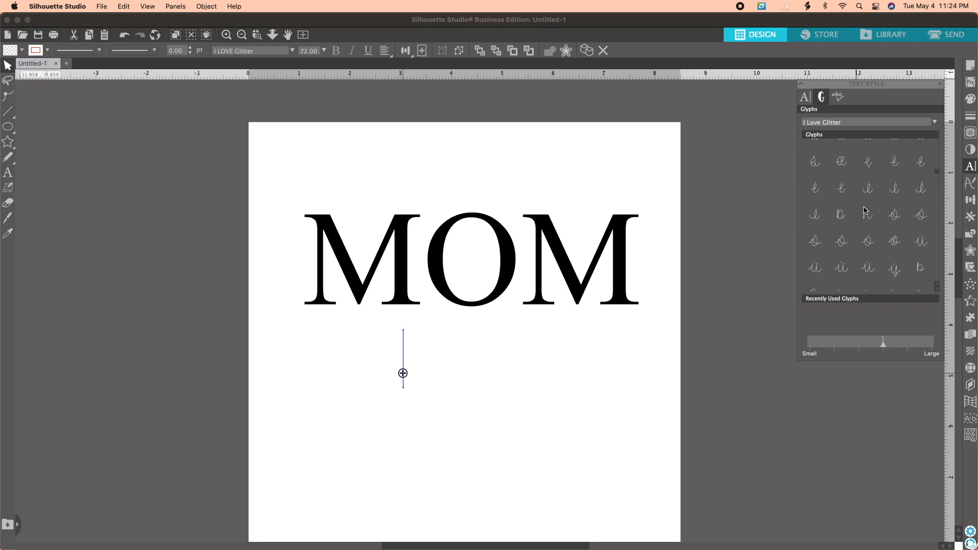
pyautogui.scroll(2, 864, 210)
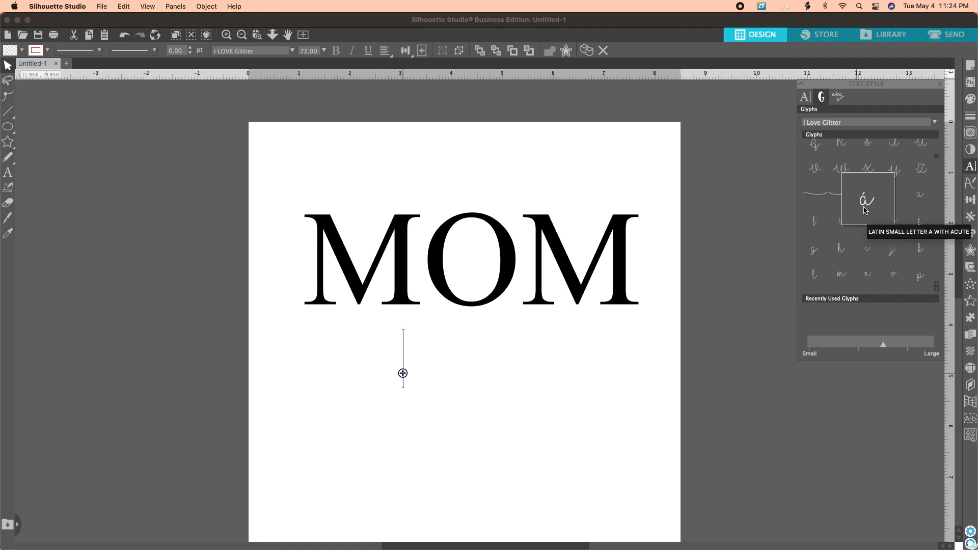
# - Insert the wavy opening tail glyph at the start of the script text below MOM
pyautogui.click(820, 197)
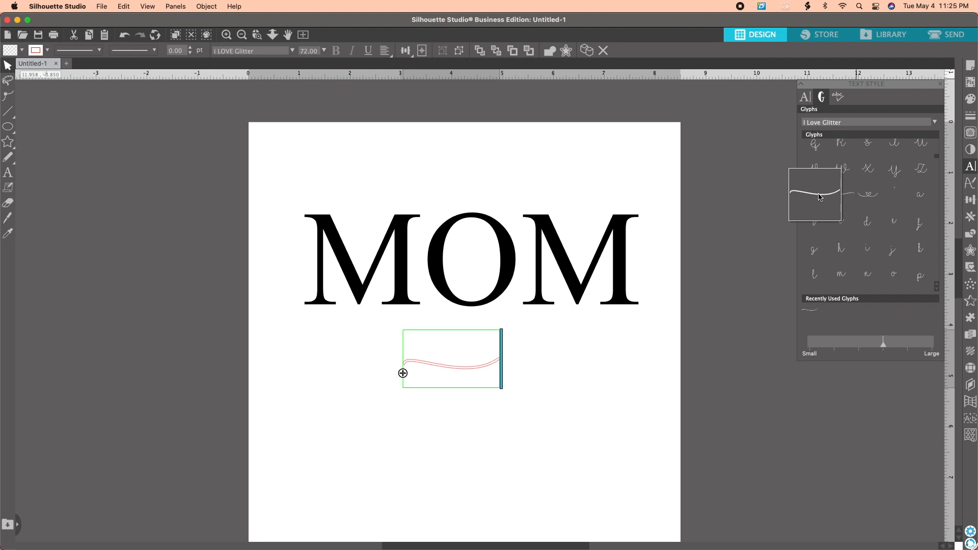
pyautogui.write('a')
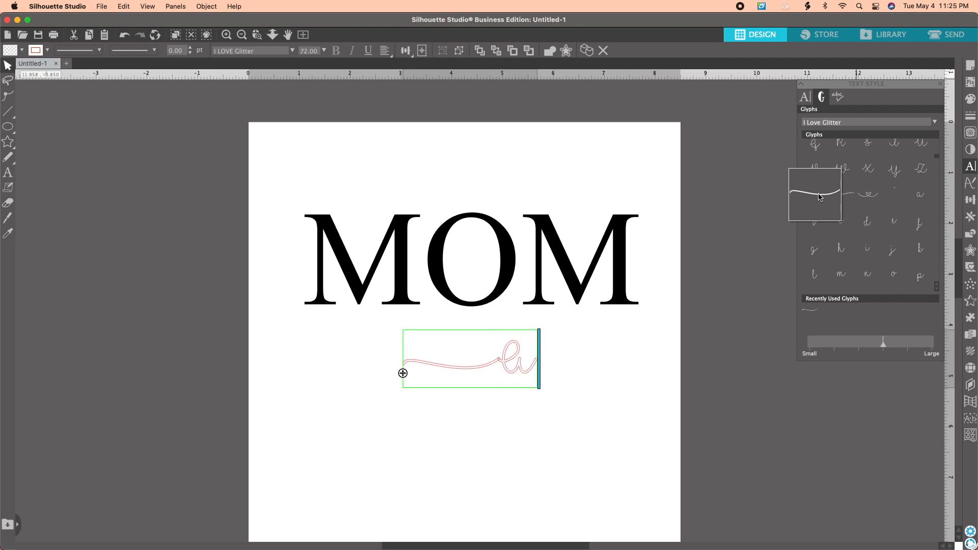
pyautogui.press('BackSpace')
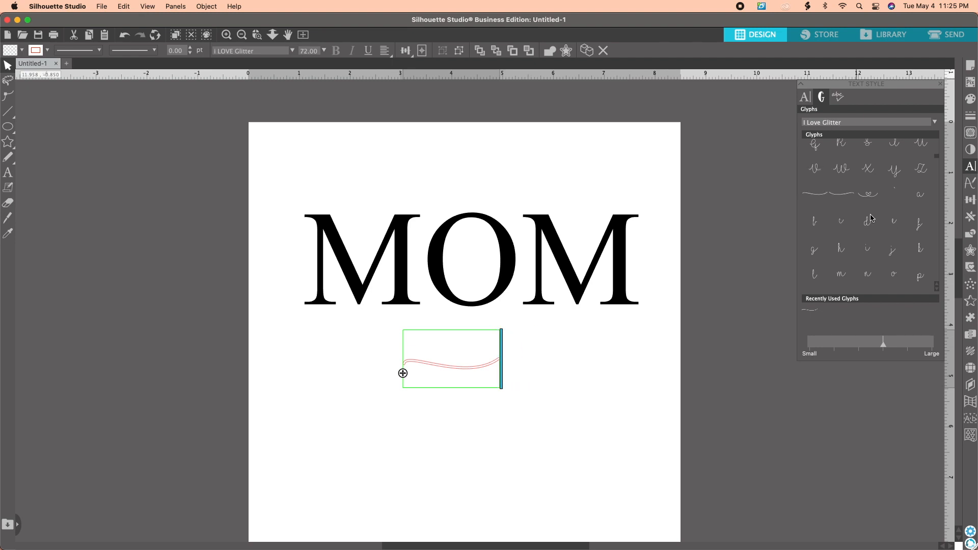
# - Look through the font's numbers, capitals, lowercase letters and accented characters for alternative glyphs
pyautogui.scroll(2, 869, 214)
pyautogui.scroll(5, 871, 219)
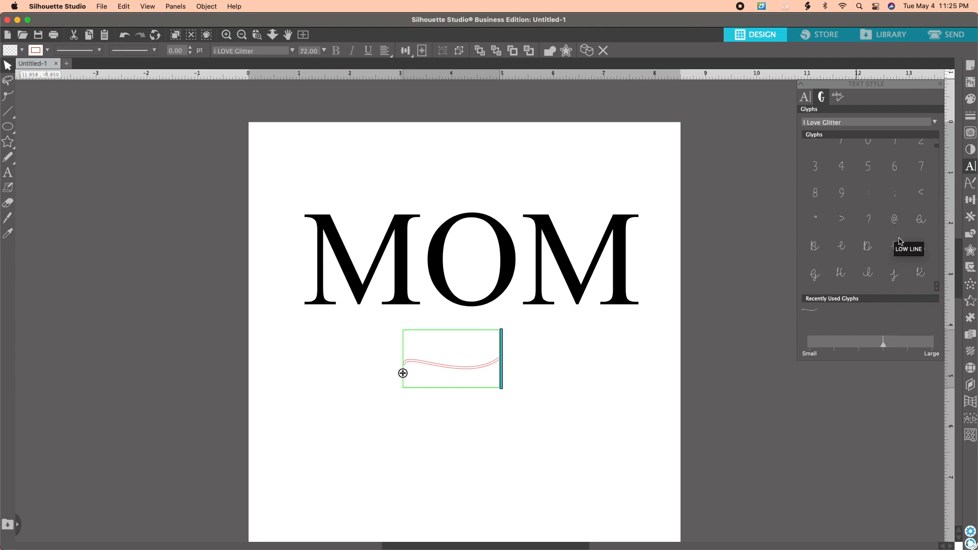
pyautogui.scroll(2, 903, 242)
pyautogui.scroll(-5, 903, 242)
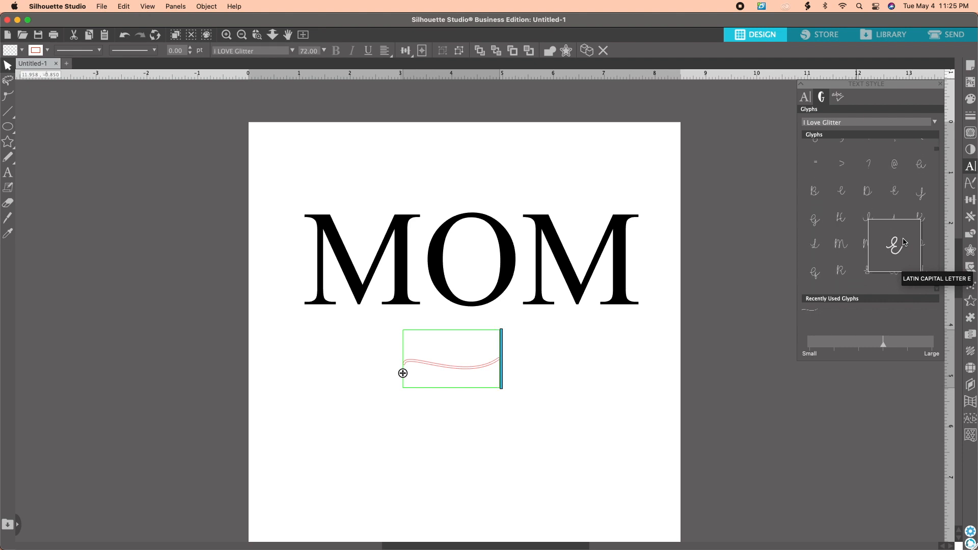
pyautogui.scroll(-1, 880, 255)
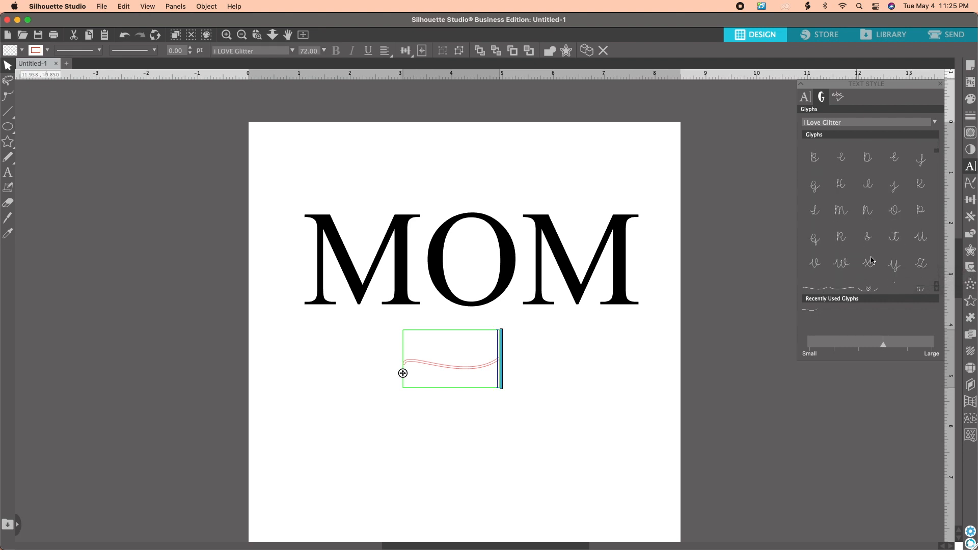
pyautogui.moveTo(860, 264)
pyautogui.scroll(-4, 856, 263)
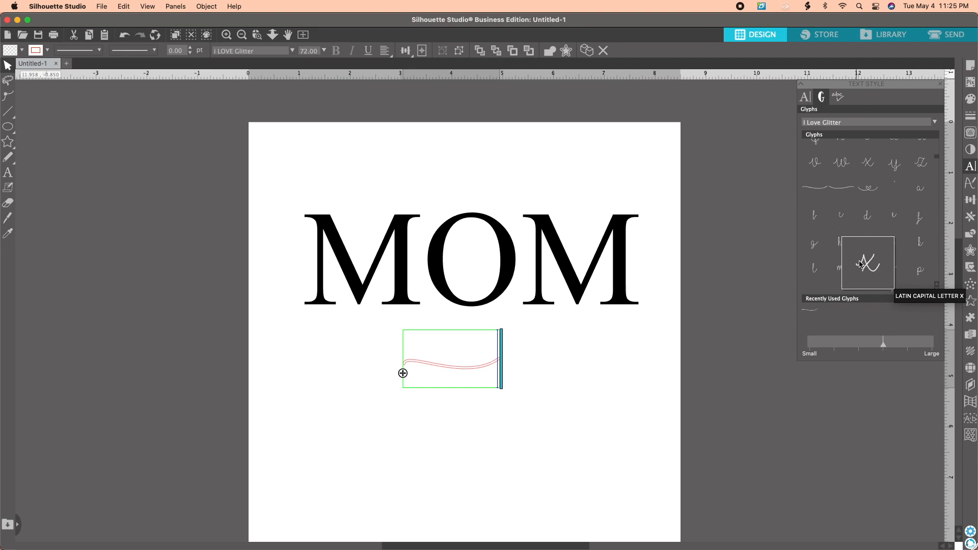
pyautogui.scroll(-4, 861, 257)
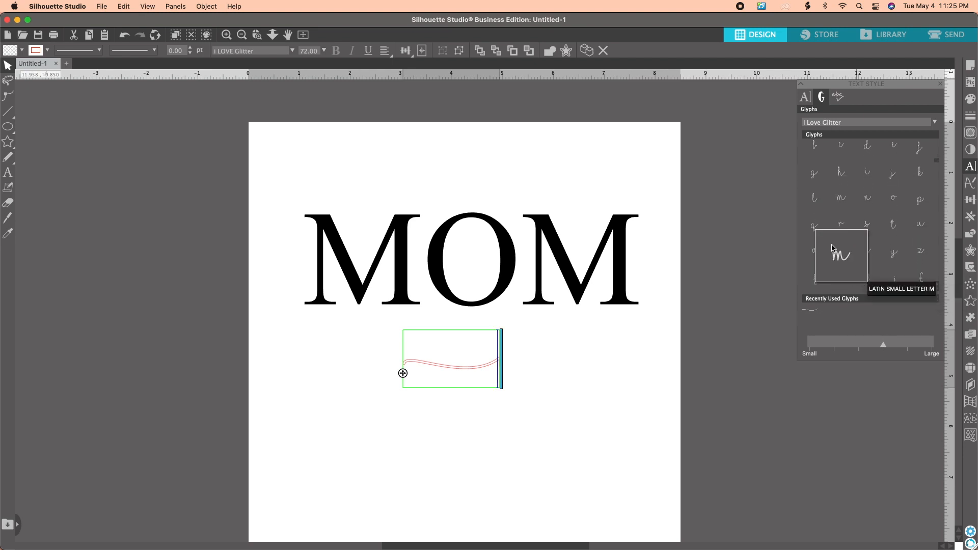
pyautogui.scroll(-4, 886, 255)
pyautogui.scroll(2, 910, 258)
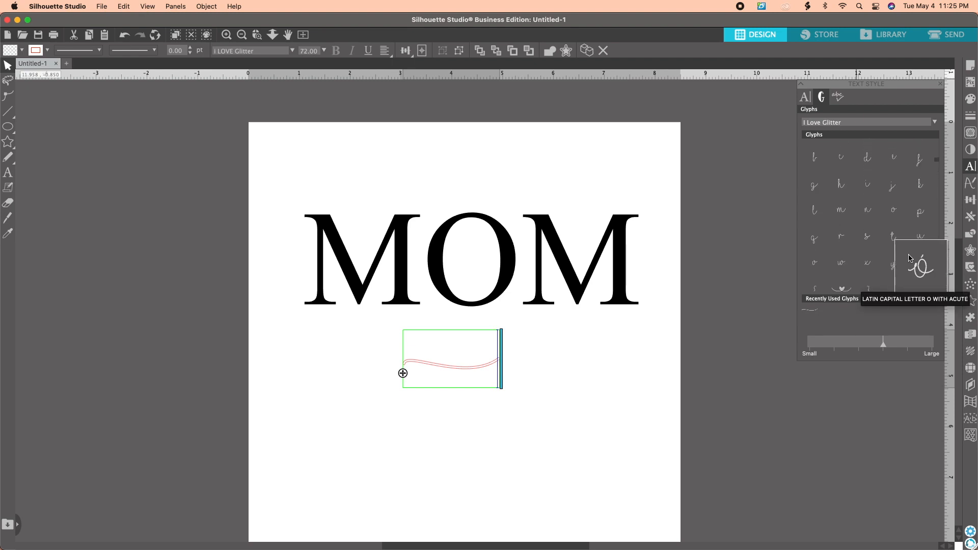
pyautogui.scroll(2, 897, 229)
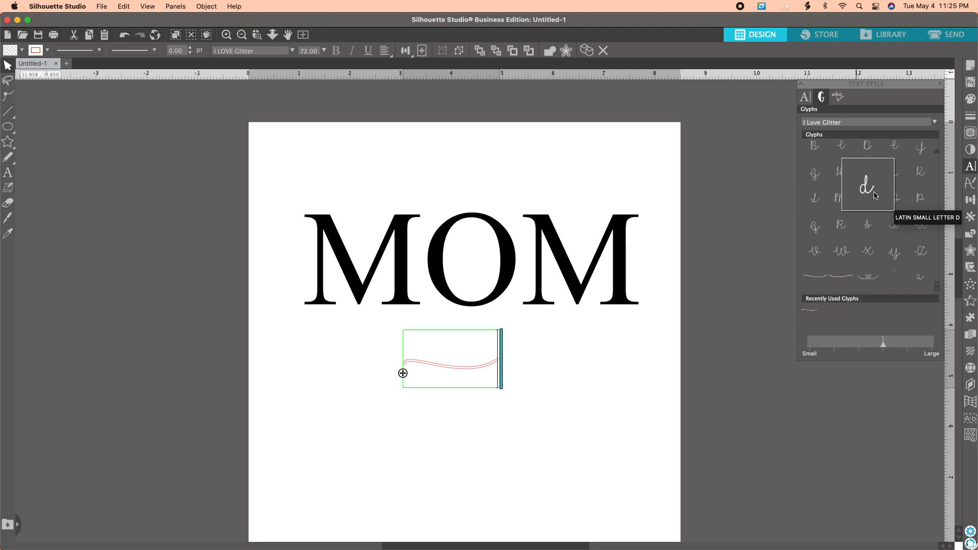
pyautogui.scroll(2, 922, 210)
pyautogui.scroll(4, 922, 209)
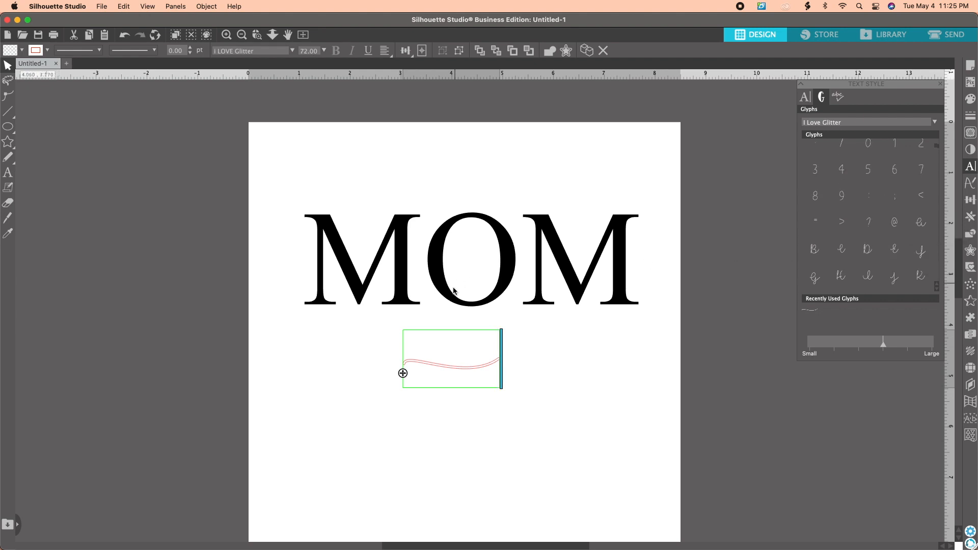
# - Enter the first name in lowercase right after the opening tail, followed by the outlined heart glyph (Low Line)
pyautogui.write('a')
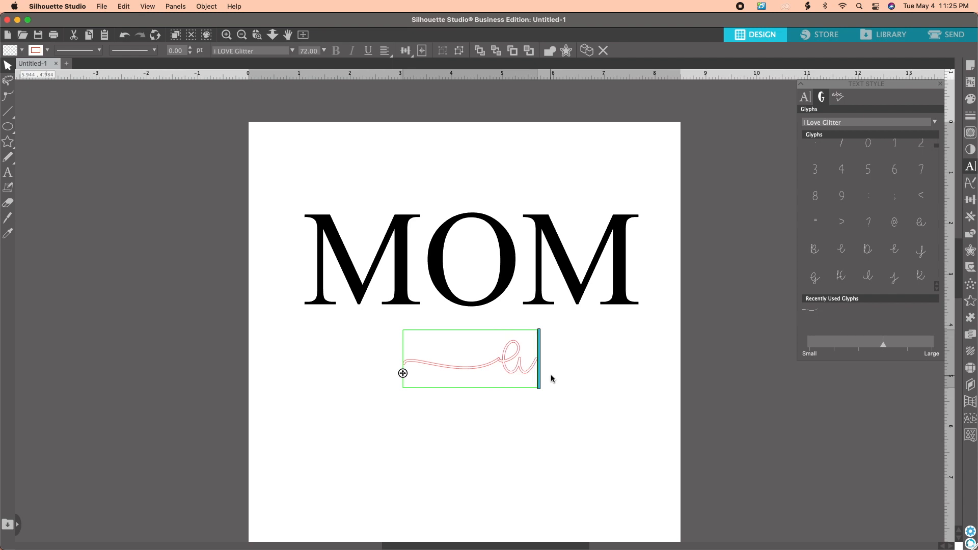
pyautogui.write('licia')
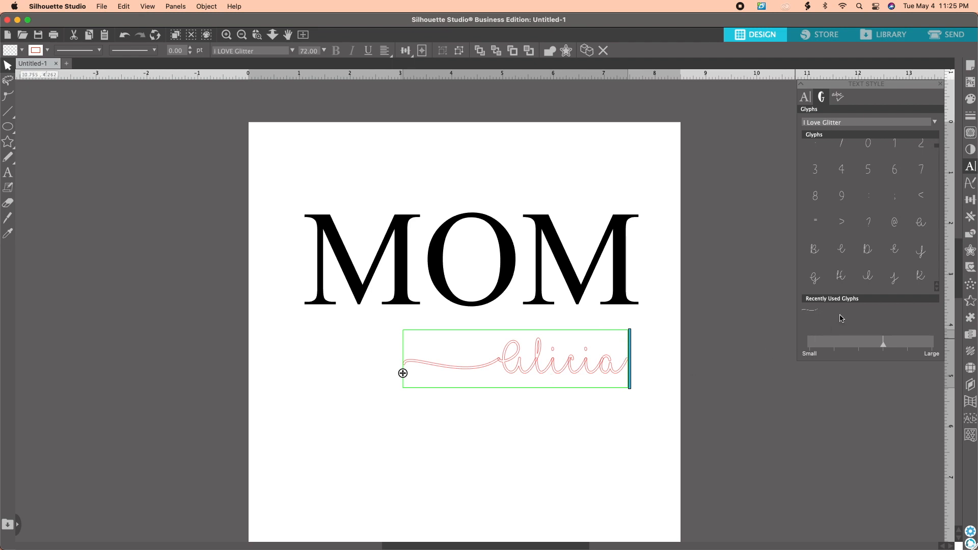
pyautogui.scroll(-1, 859, 240)
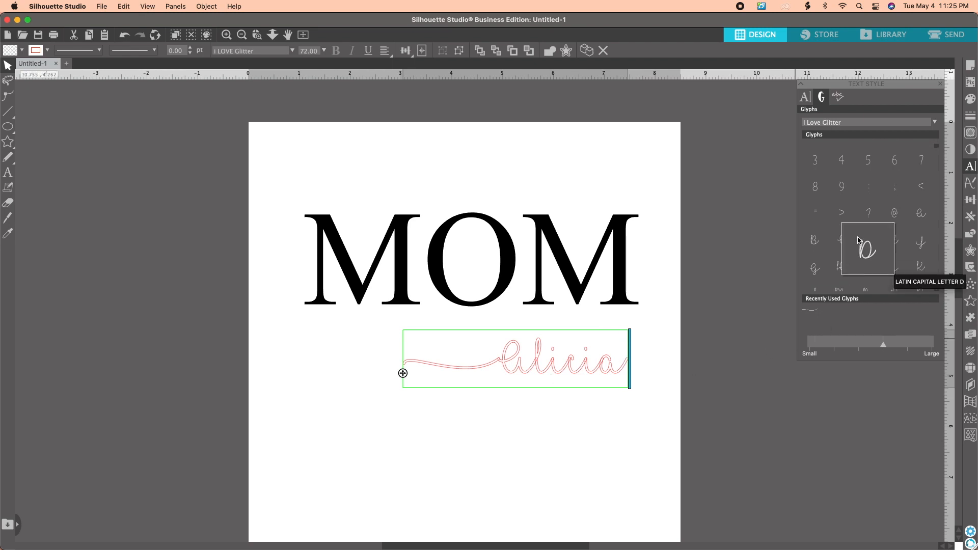
pyautogui.scroll(-5, 875, 280)
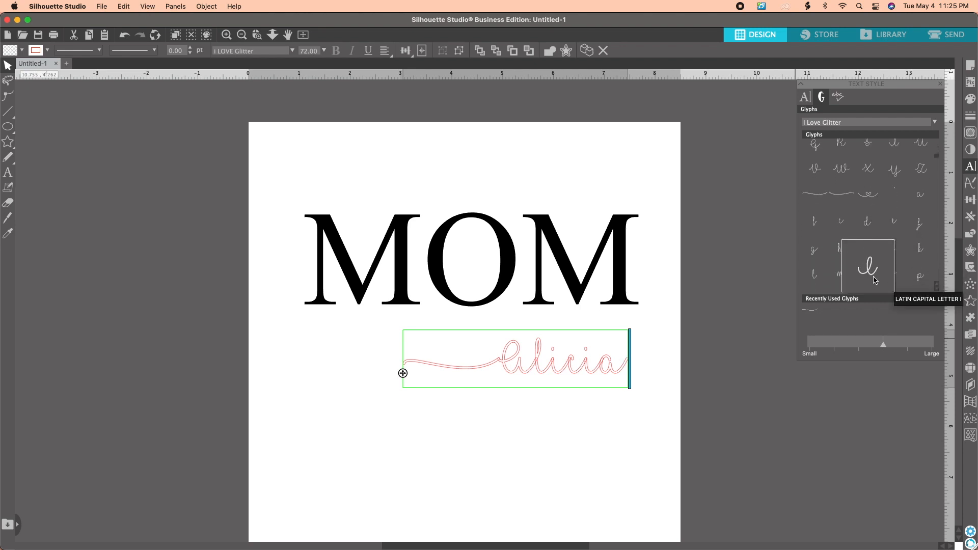
pyautogui.scroll(-5, 871, 265)
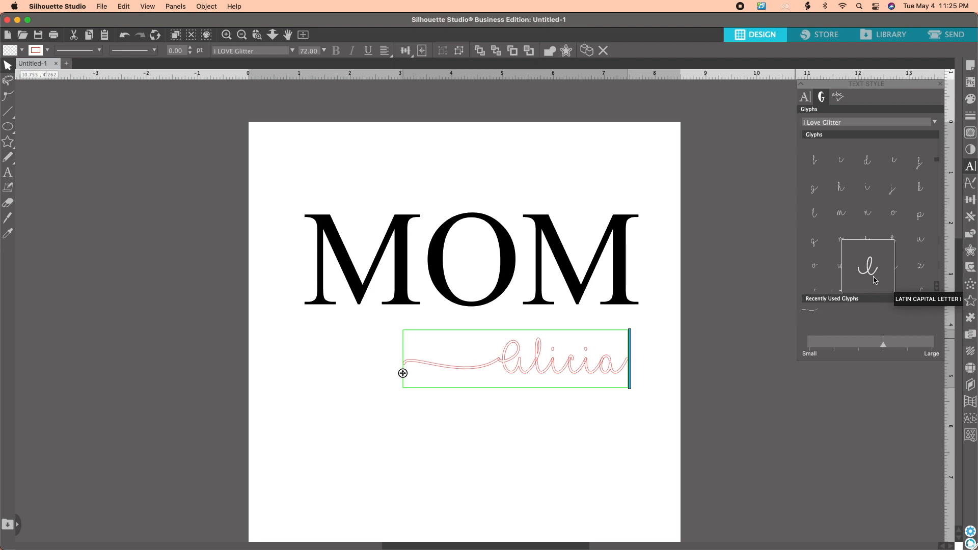
pyautogui.scroll(5, 897, 240)
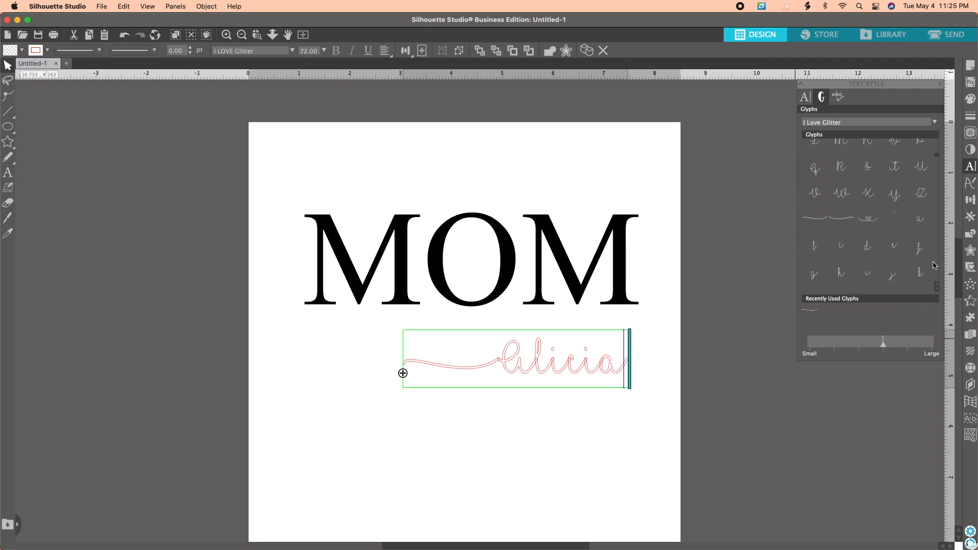
pyautogui.click(869, 220)
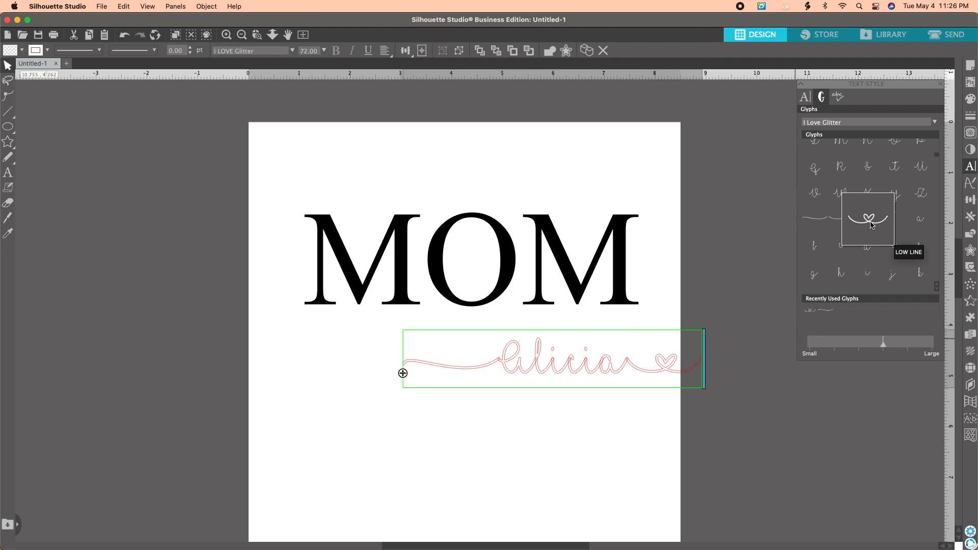
# - Enter the second name directly after the heart glyph and start a new line beneath it
pyautogui.write('Angela')
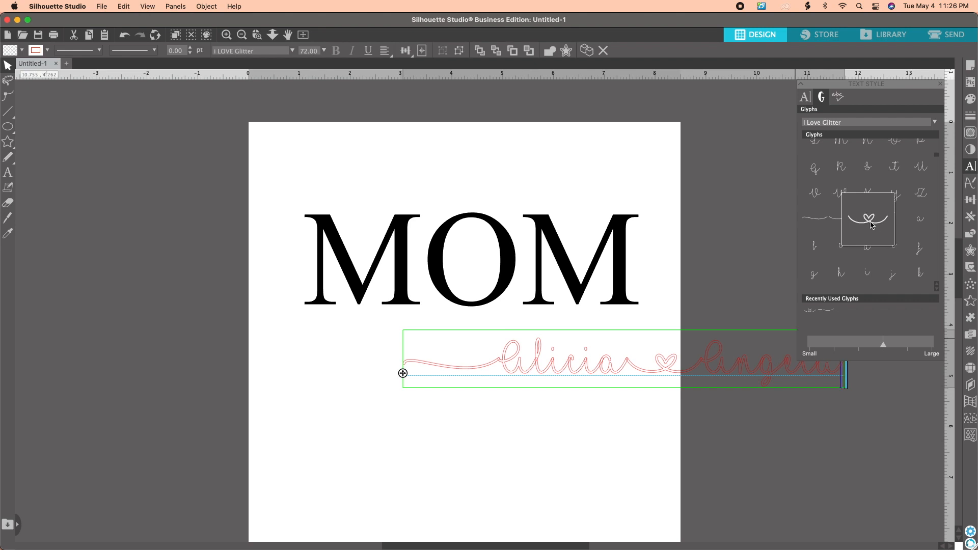
pyautogui.click(871, 225)
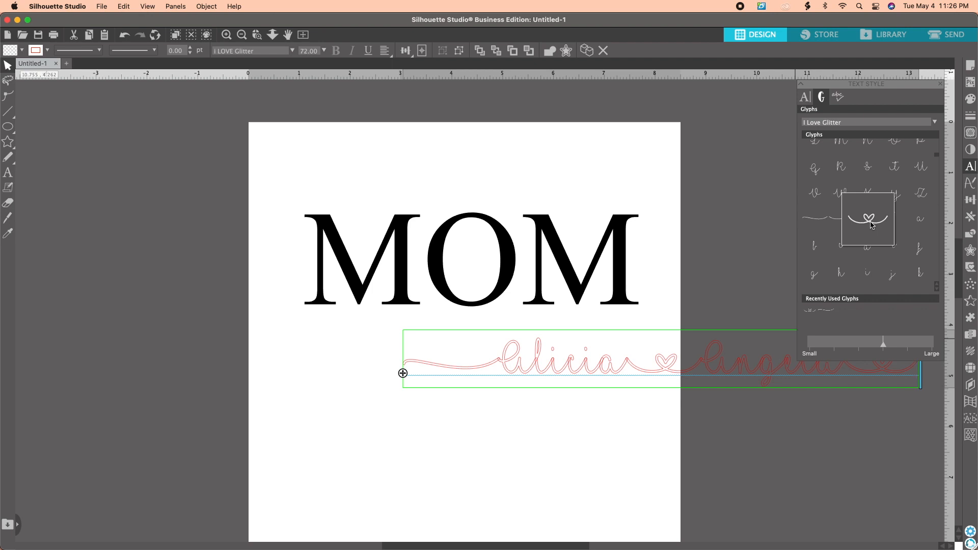
pyautogui.press('BackSpace')
pyautogui.press('Return')
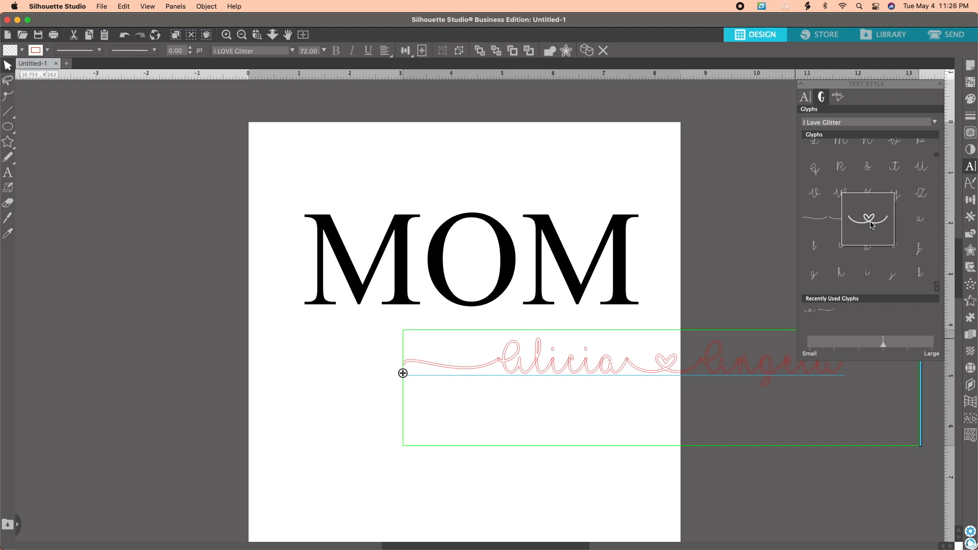
# - Fill the second line with two more names joined by the outlined heart glyph, ending in the closing tail glyph (Right Square Bracket)
pyautogui.write('Britt')
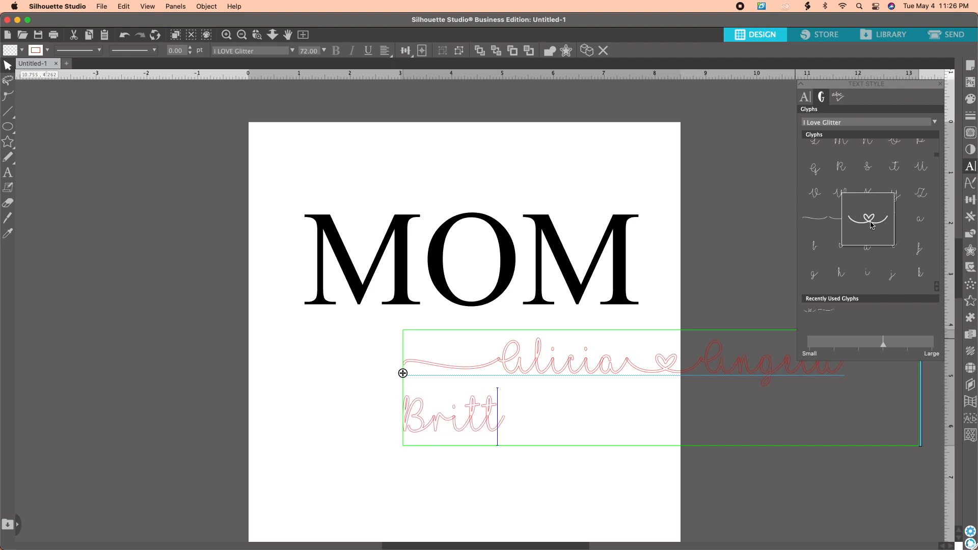
pyautogui.write('anyy')
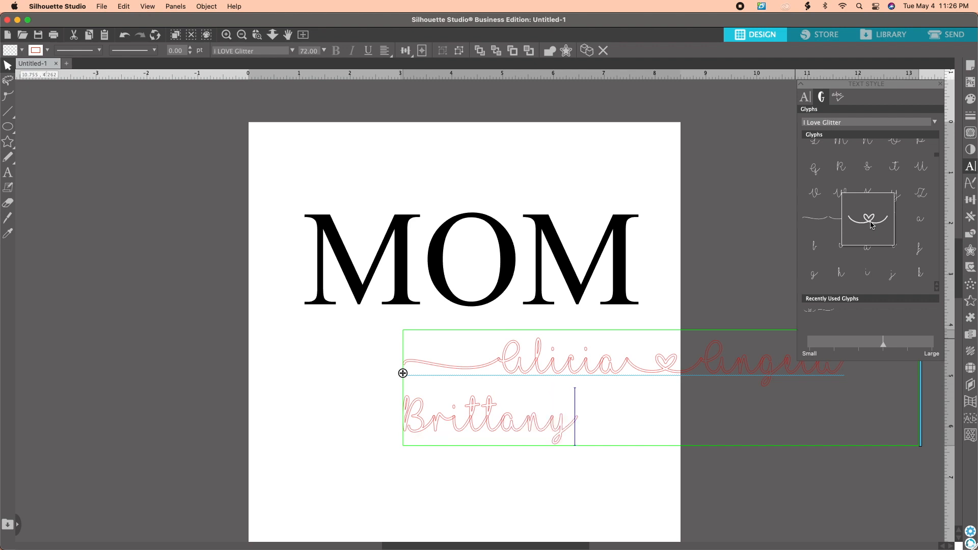
pyautogui.click(872, 225)
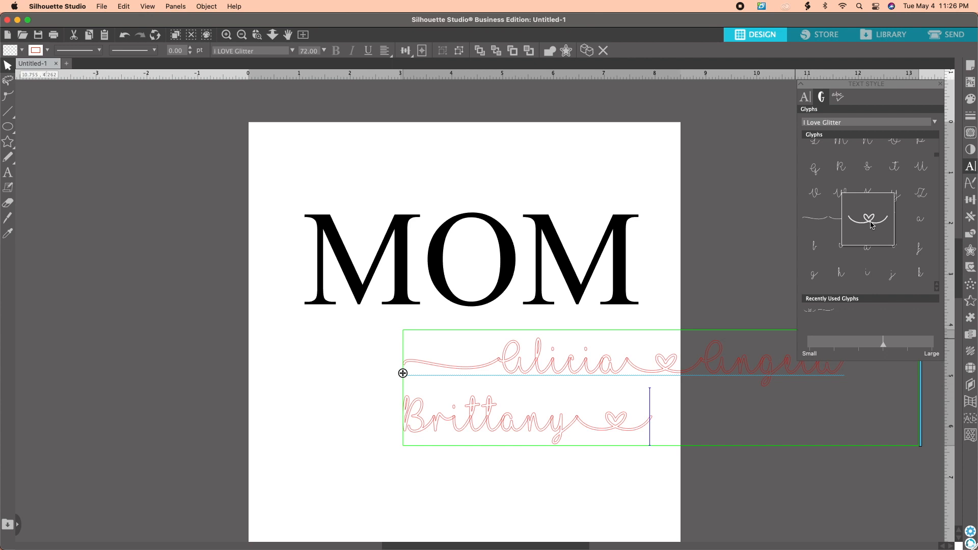
pyautogui.write('Rosie')
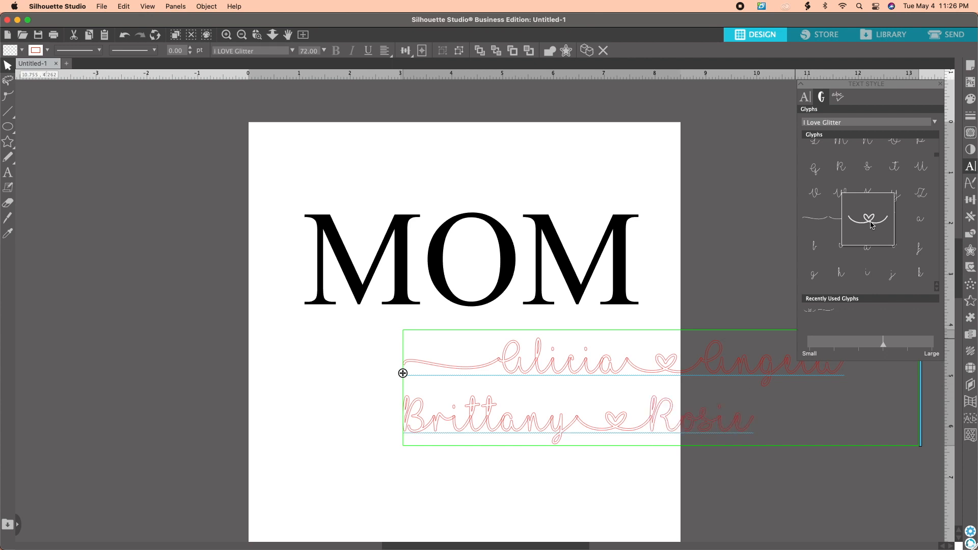
pyautogui.click(843, 222)
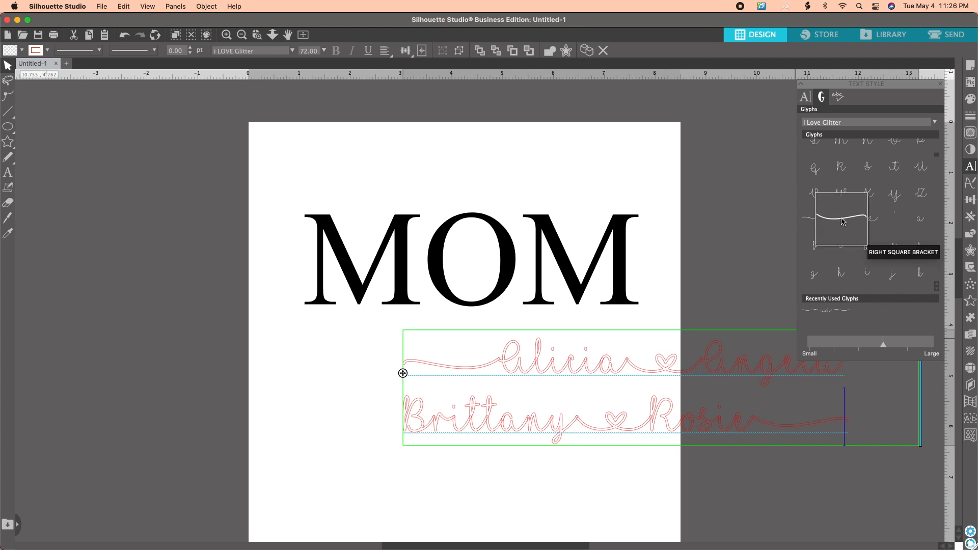
# - Place the names over the MOM lettering at about 51 pt and enlarge MOM to about 6.76 in wide
pyautogui.click(548, 197)
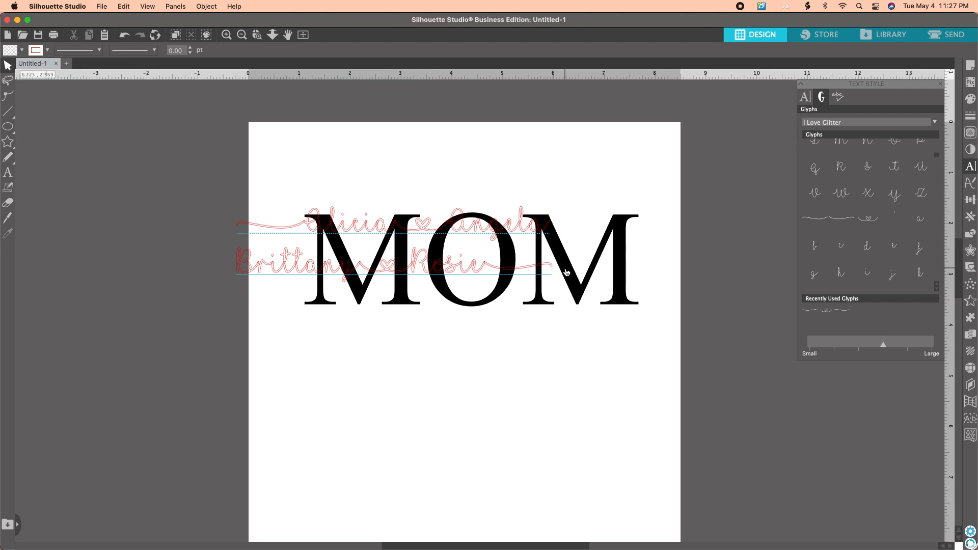
pyautogui.moveTo(525, 272); pyautogui.dragTo(597, 284)
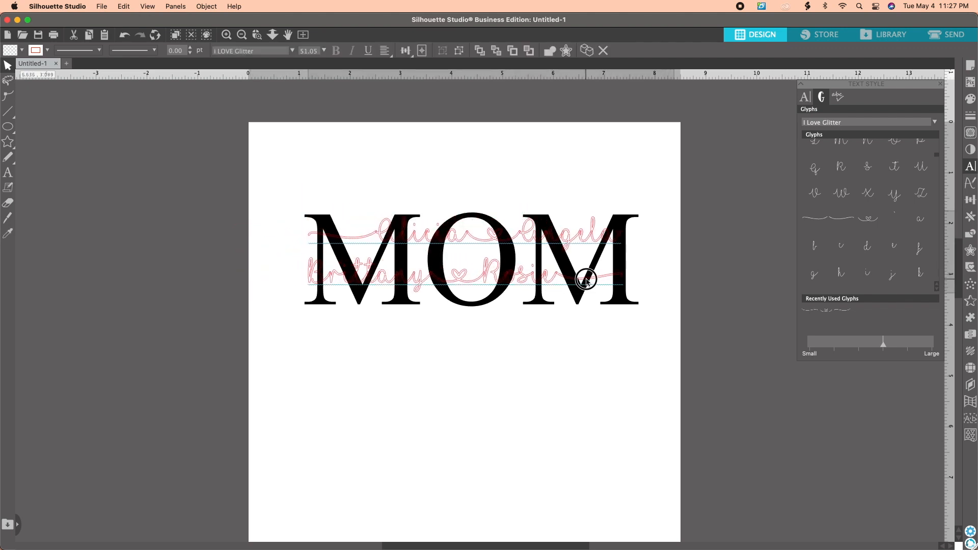
pyautogui.click(622, 282)
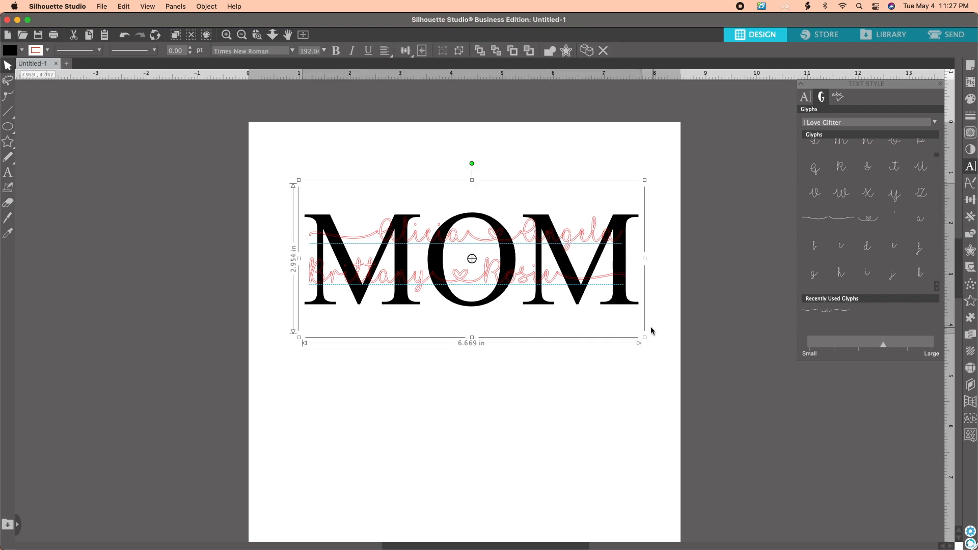
pyautogui.moveTo(645, 343)
pyautogui.mouseDown()
pyautogui.moveTo(661, 345)
pyautogui.moveTo(647, 341)
pyautogui.mouseUp()
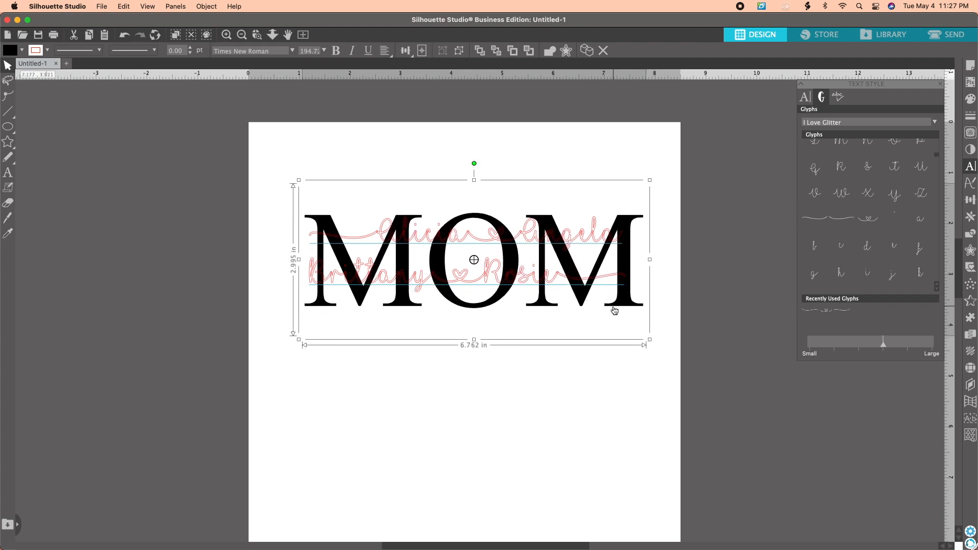
pyautogui.moveTo(614, 304); pyautogui.dragTo(608, 305)
# - Enlarge the names block to about 56 pt and reposition it across the MOM lettering
pyautogui.click(520, 279)
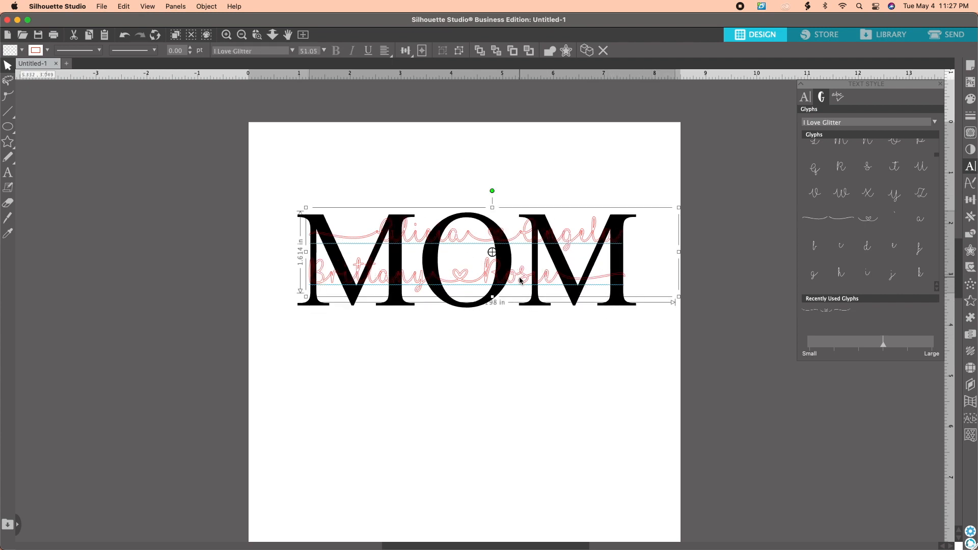
pyautogui.moveTo(679, 296); pyautogui.dragTo(730, 310)
pyautogui.moveTo(603, 288); pyautogui.dragTo(584, 288)
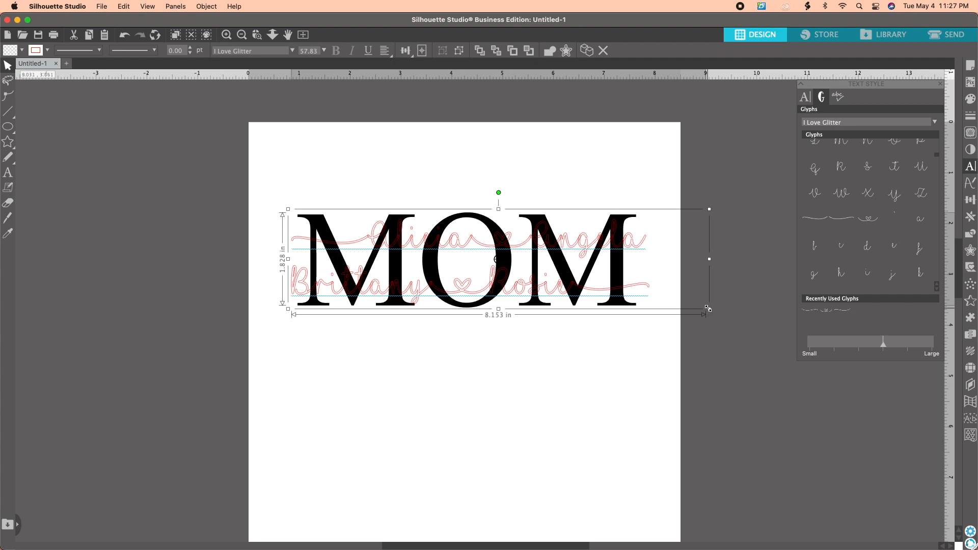
pyautogui.moveTo(708, 258); pyautogui.dragTo(698, 259)
pyautogui.moveTo(696, 310); pyautogui.dragTo(692, 310)
# - Delete the stray characters before the second line's first name and insert the opening tail glyph (Left Square Bracket) there
pyautogui.doubleClick(302, 280)
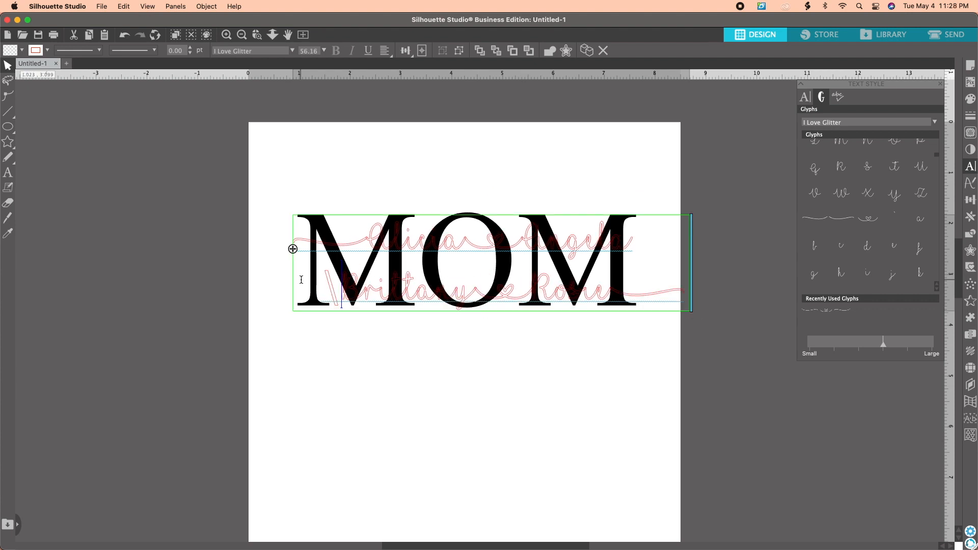
pyautogui.press('BackSpace')
pyautogui.press('BackSpace')
pyautogui.press('BackSpace')
pyautogui.press('BackSpace')
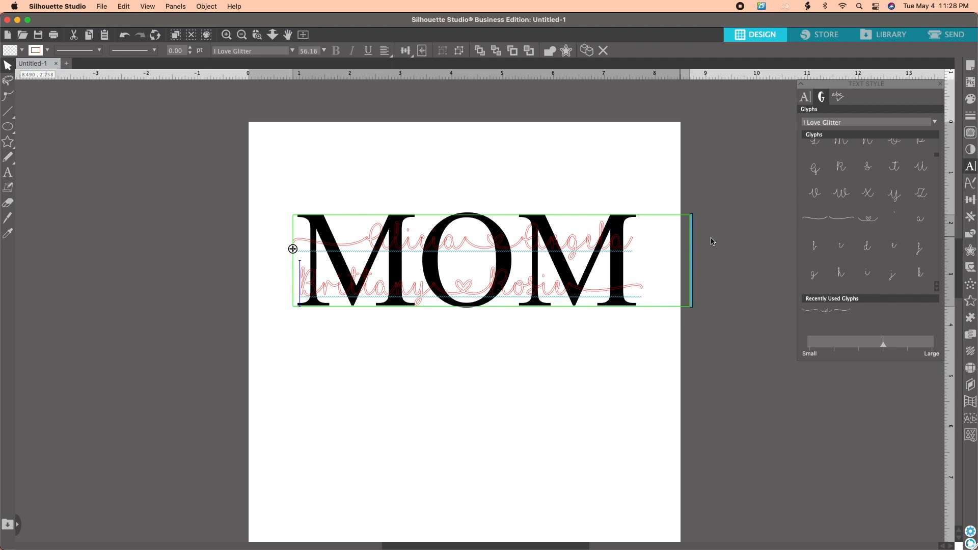
pyautogui.press('BackSpace')
pyautogui.click(818, 220)
pyautogui.click(818, 220)
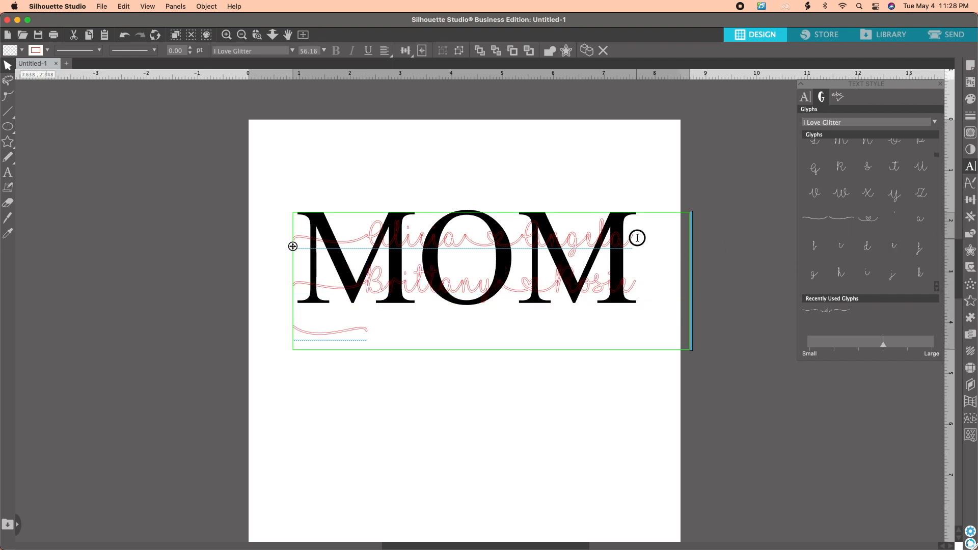
# - Add the opening tail glyph after the first line's last name and set all the names text to 50 pt
pyautogui.click(817, 220)
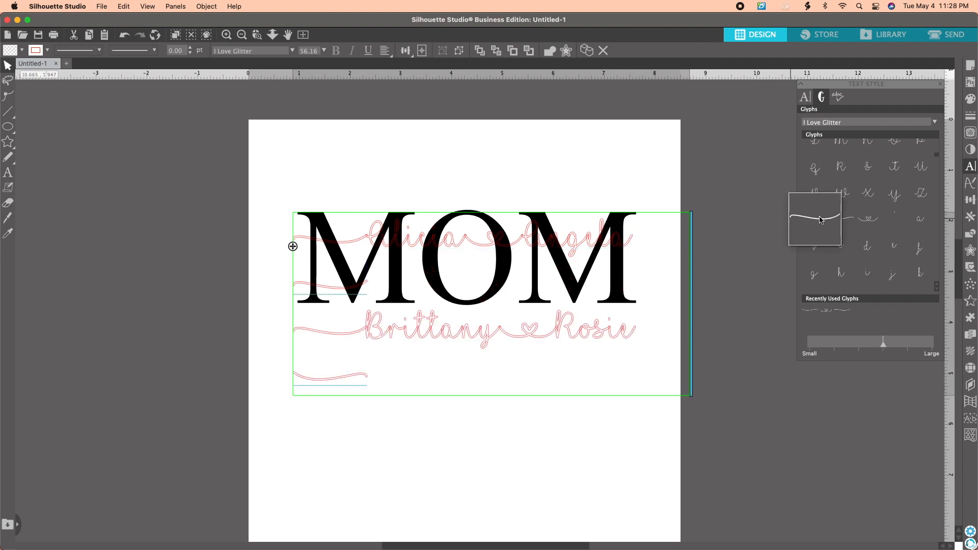
pyautogui.moveTo(393, 379); pyautogui.dragTo(312, 200)
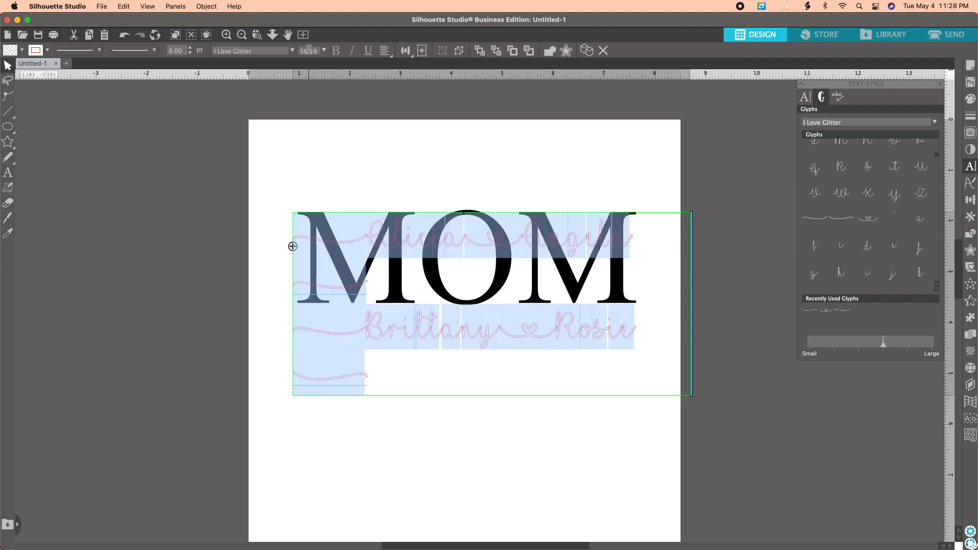
pyautogui.write('50')
pyautogui.press('Return')
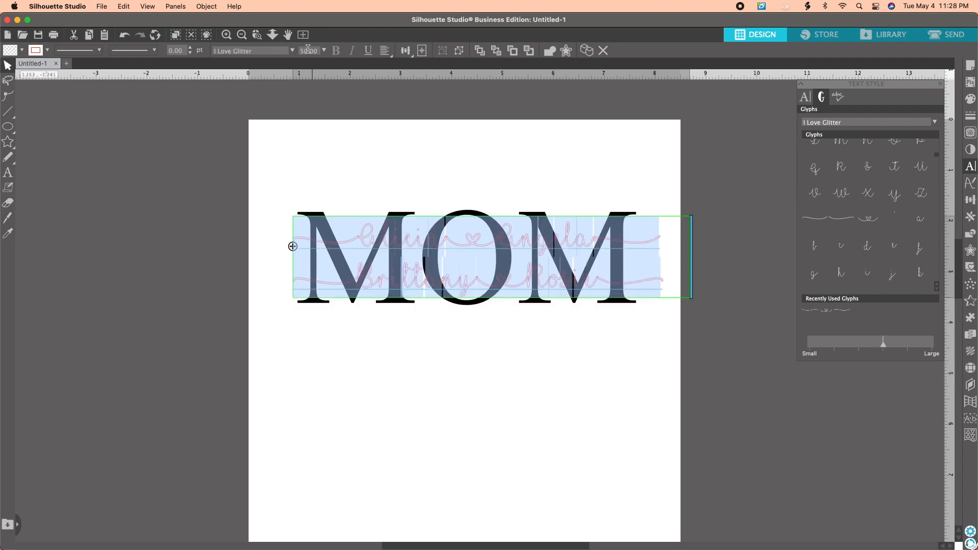
pyautogui.click(591, 339)
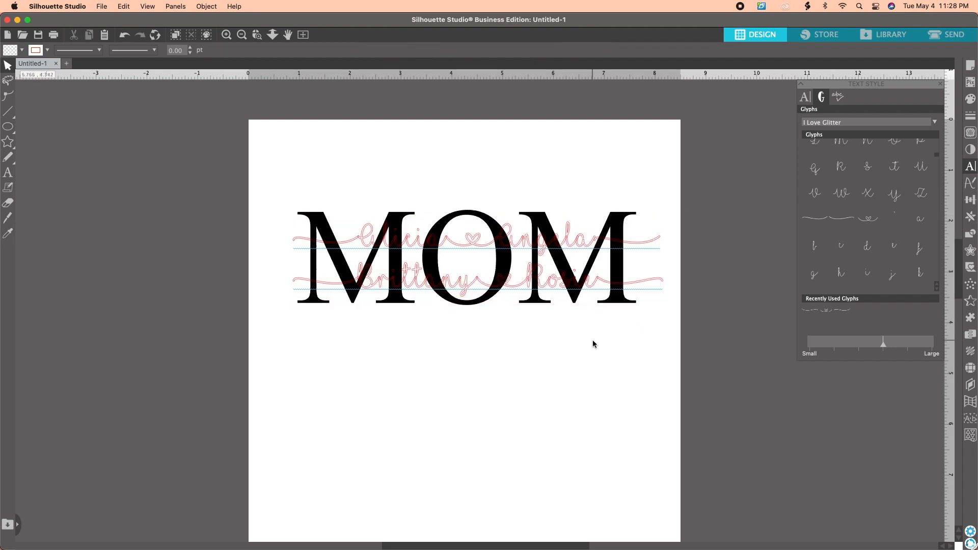
# - Enlarge the MOM lettering to about 7.06 in wide and adjust the position of the names across it
pyautogui.doubleClick(542, 250)
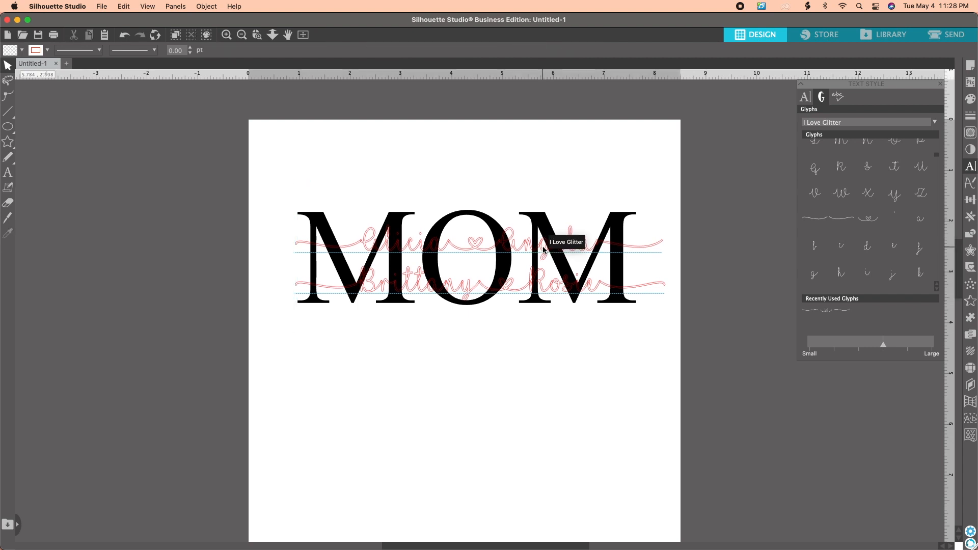
pyautogui.doubleClick(532, 250)
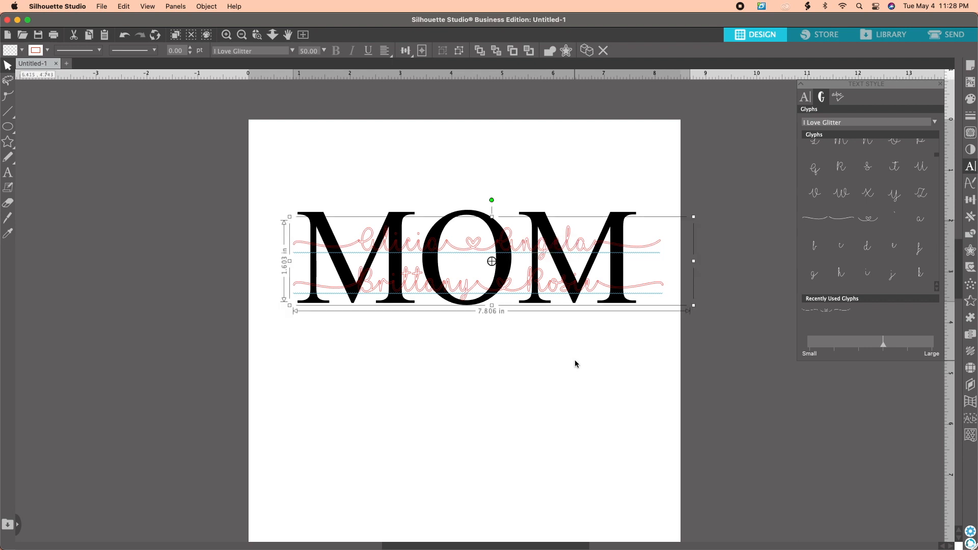
pyautogui.click(314, 214)
pyautogui.moveTo(293, 177); pyautogui.dragTo(277, 170)
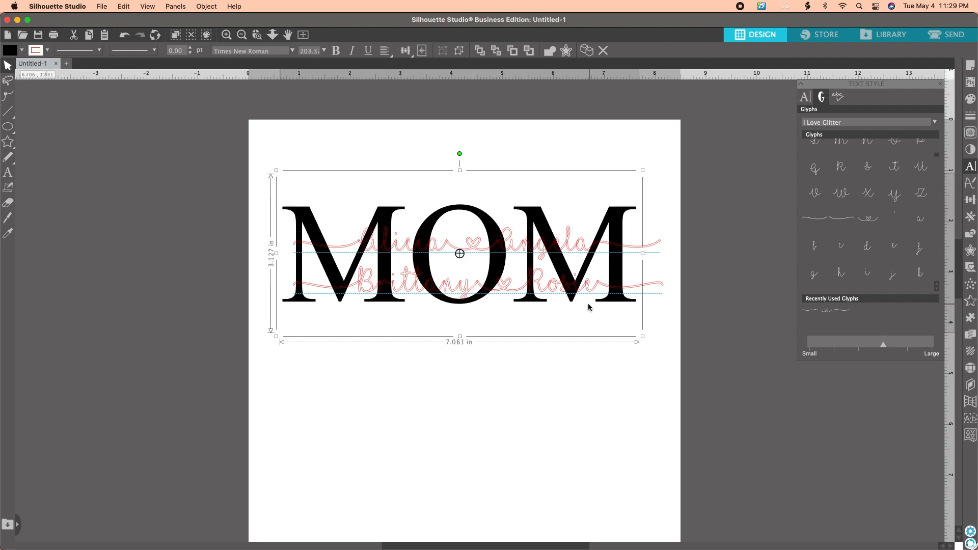
pyautogui.moveTo(572, 299); pyautogui.dragTo(564, 286)
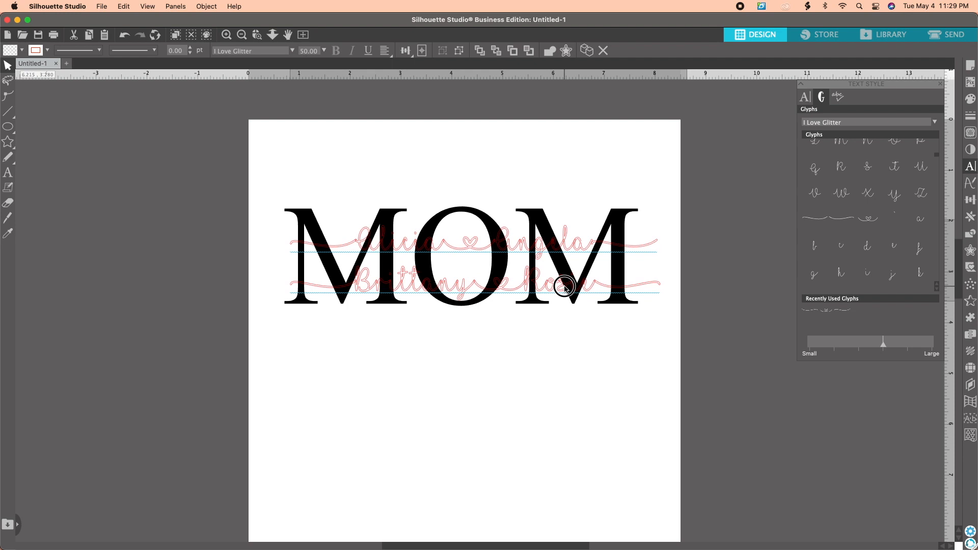
# - Centre the MOM lettering and the names block on each other
pyautogui.moveTo(281, 166); pyautogui.dragTo(642, 340)
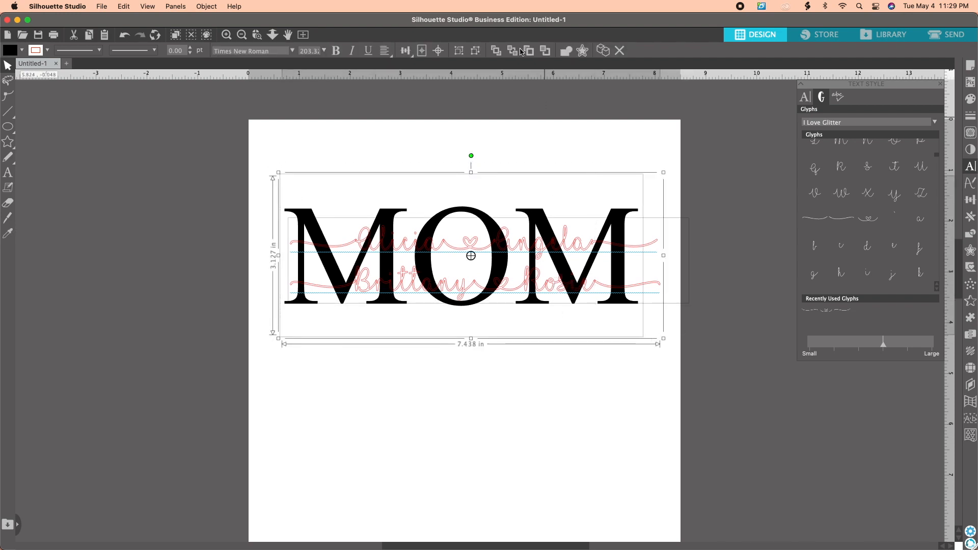
pyautogui.click(438, 51)
pyautogui.click(438, 51)
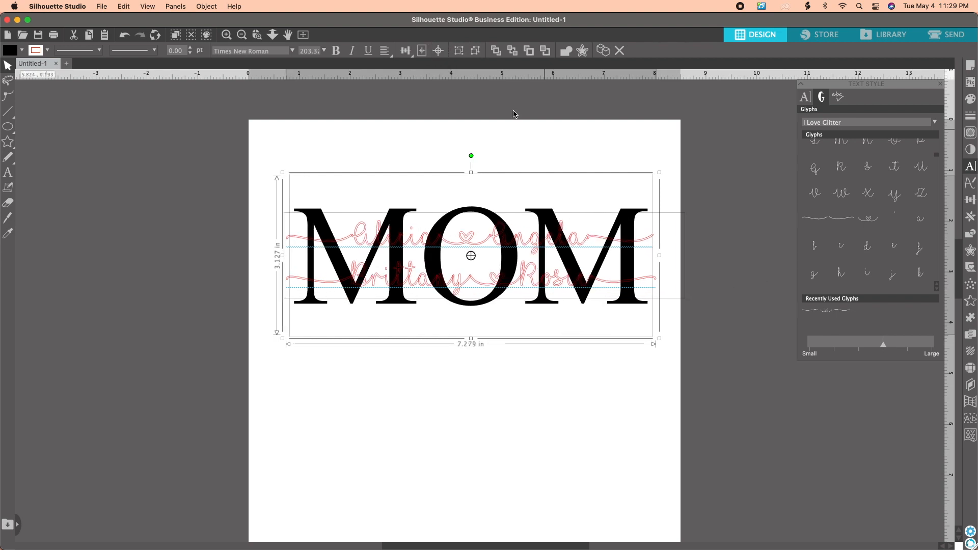
pyautogui.click(438, 51)
pyautogui.click(518, 268)
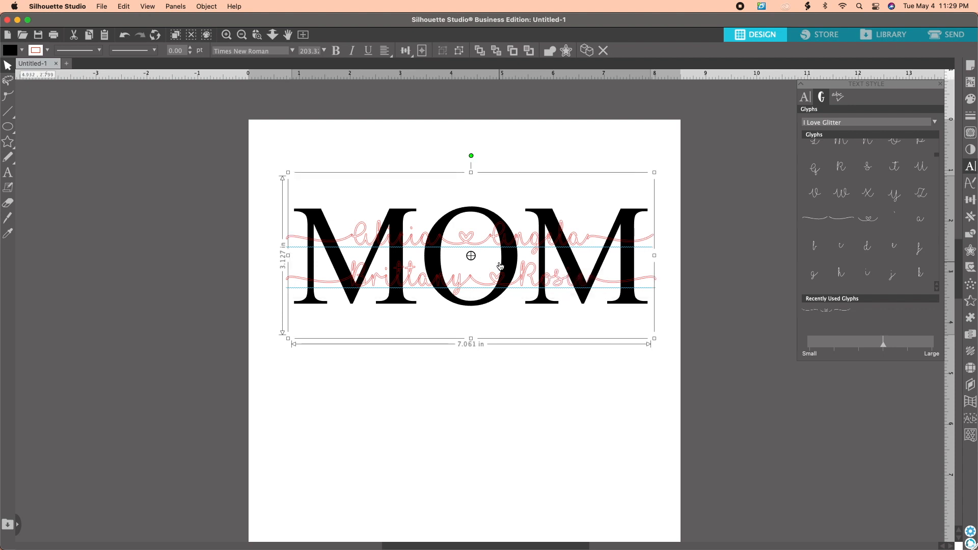
pyautogui.click(466, 242)
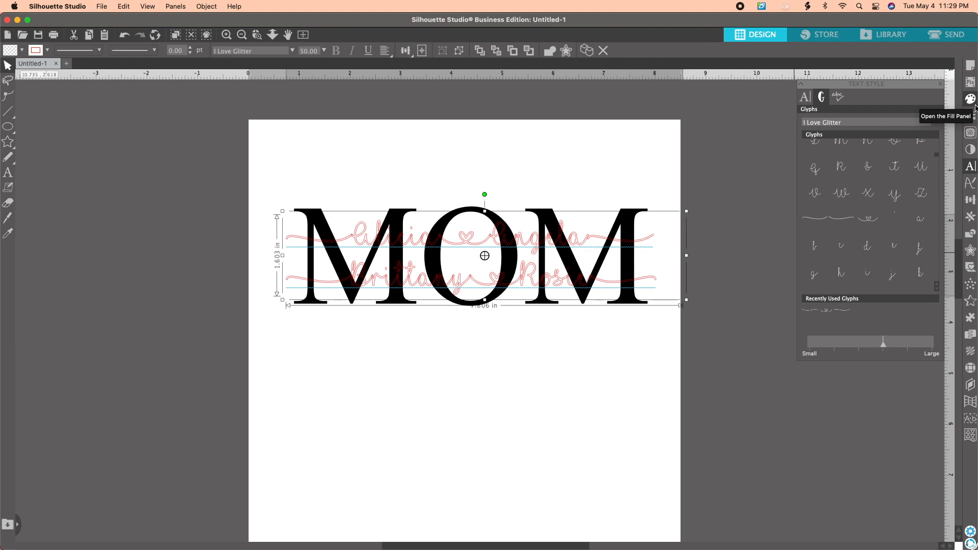
# - Move the names block down to just below the MOM lettering
pyautogui.click(533, 250)
pyautogui.moveTo(534, 250); pyautogui.dragTo(530, 359)
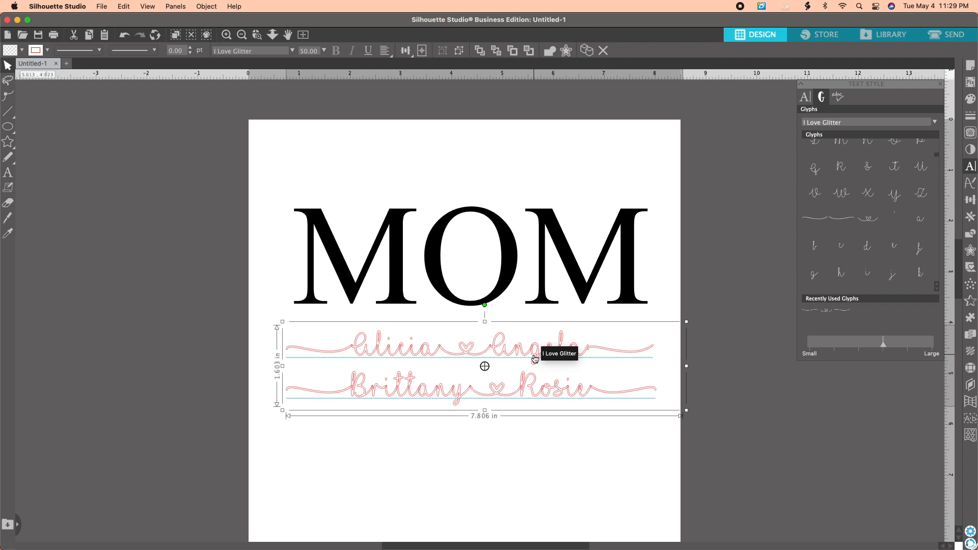
pyautogui.rightClick(534, 358)
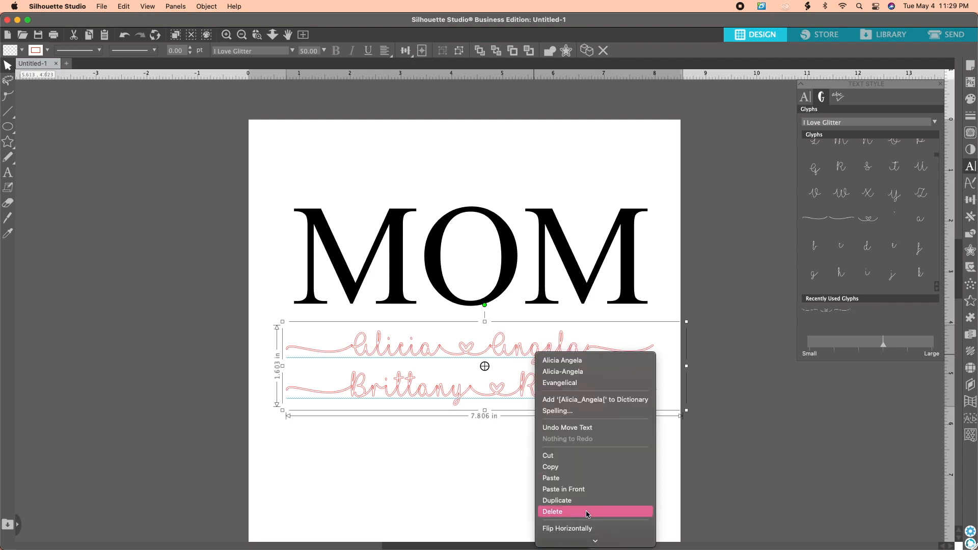
pyautogui.click(502, 484)
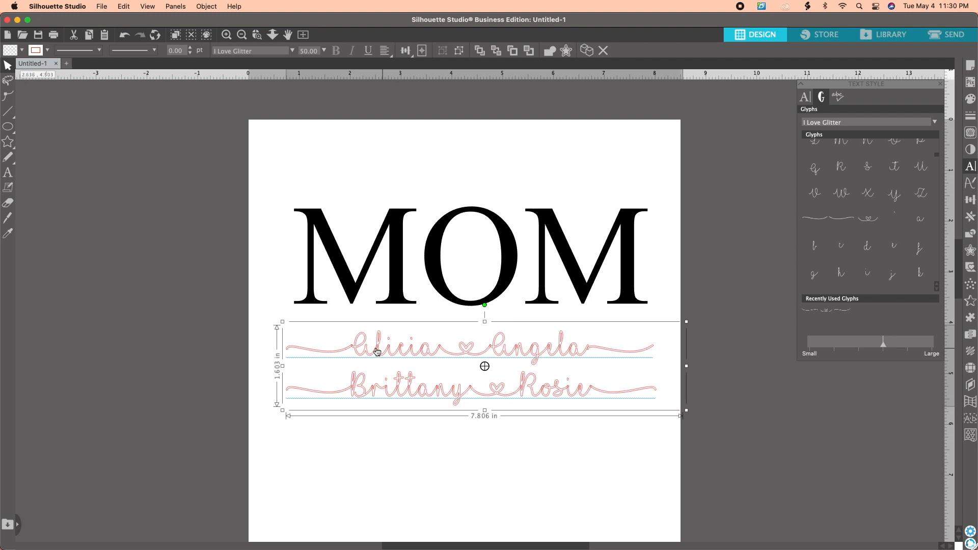
# - Weld the script names, hearts and tails into connected shapes
pyautogui.rightClick(521, 354)
pyautogui.scroll(-3, 593, 482)
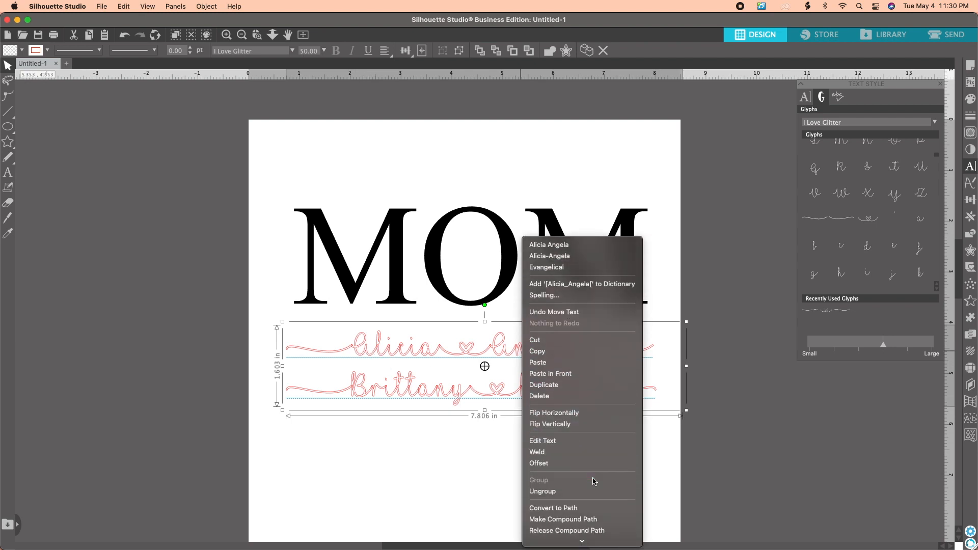
pyautogui.click(575, 454)
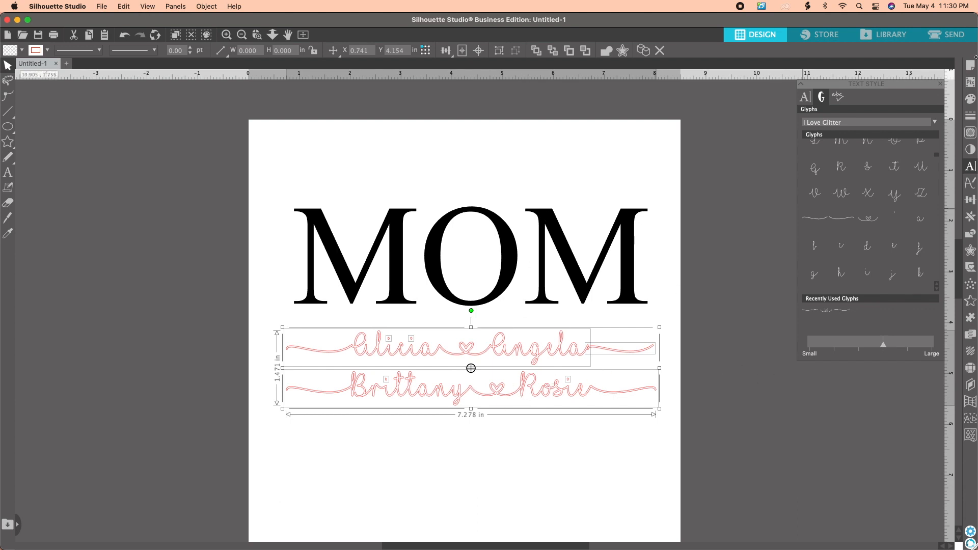
# - Fill the welded names with tan and make their line colour transparent
pyautogui.click(971, 99)
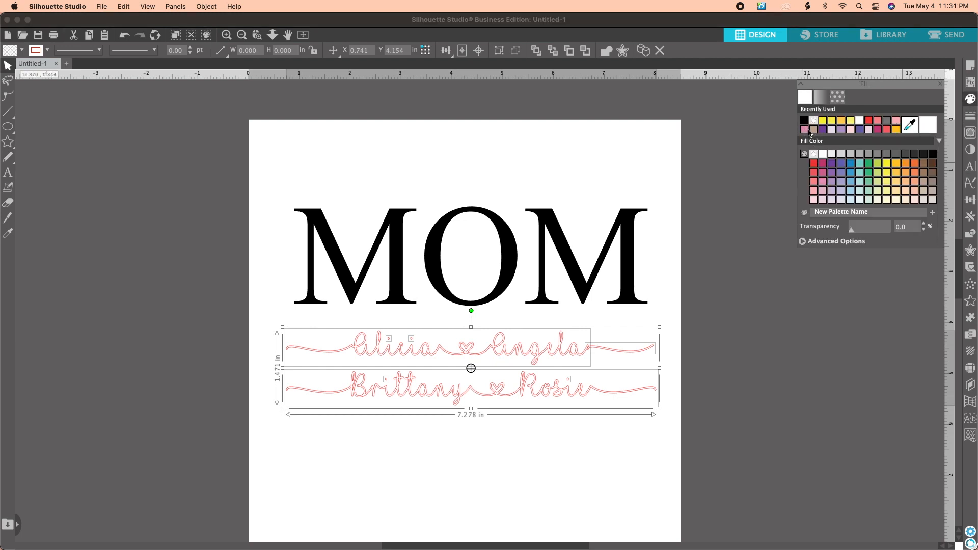
pyautogui.click(813, 130)
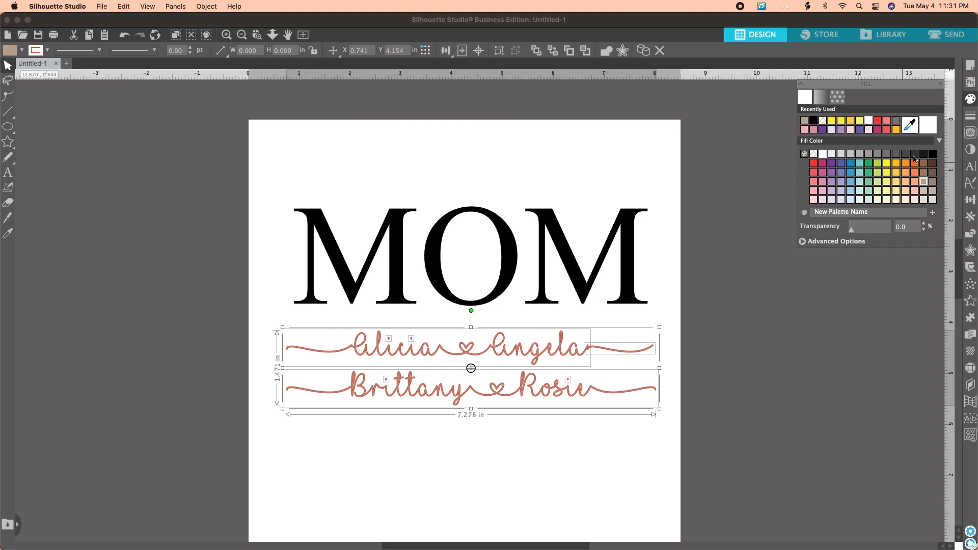
pyautogui.click(971, 118)
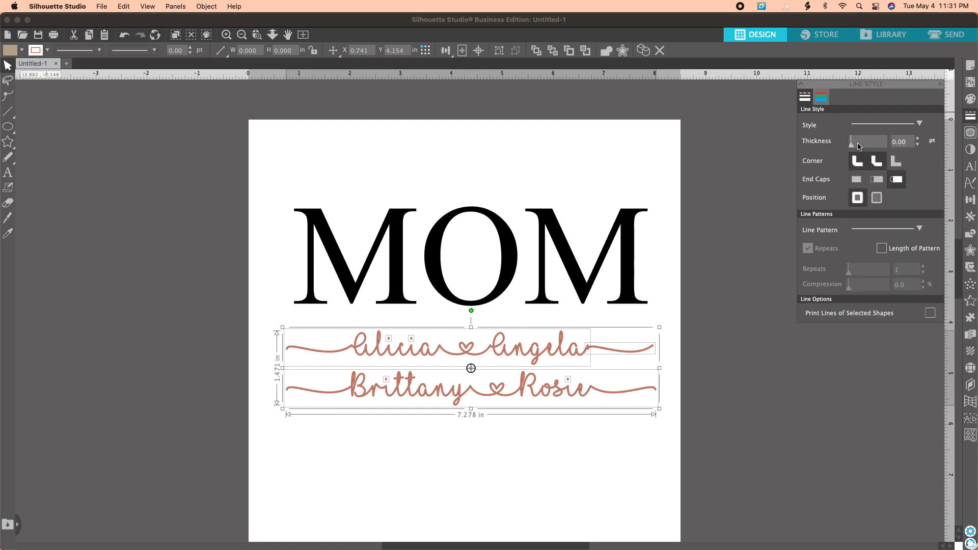
pyautogui.click(826, 99)
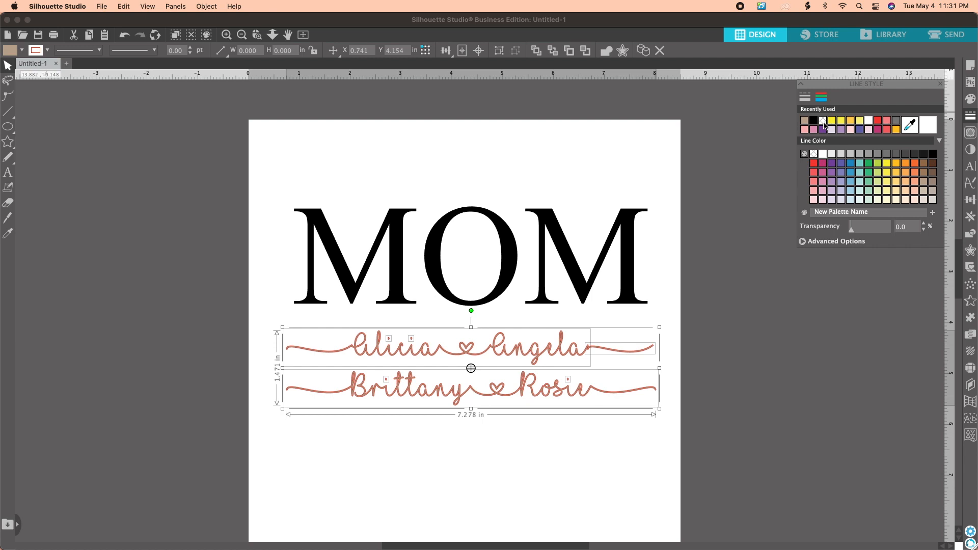
pyautogui.click(824, 123)
# - Weld the selected name shapes again to join the detached tail to the first line, and check each line by selecting it
pyautogui.click(595, 333)
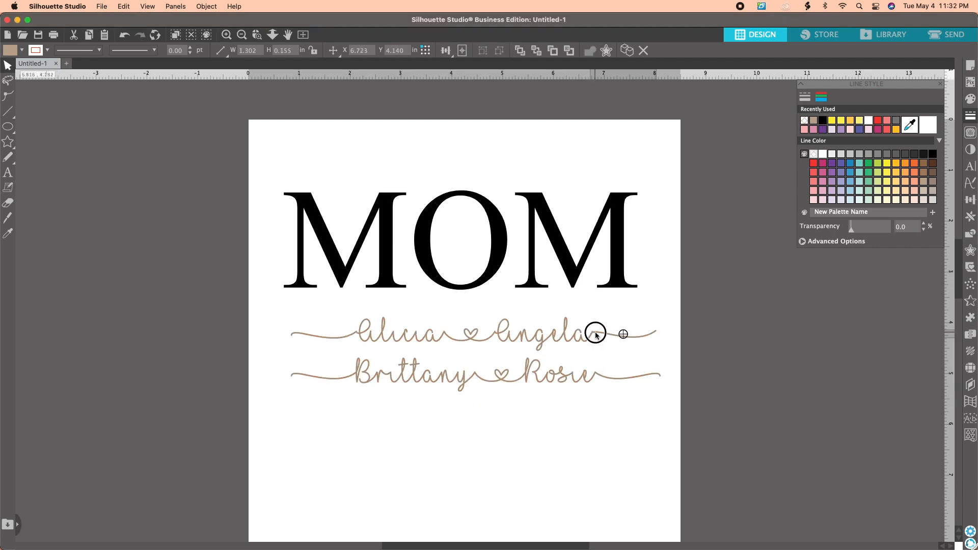
pyautogui.click(317, 313)
pyautogui.moveTo(308, 311); pyautogui.dragTo(660, 393)
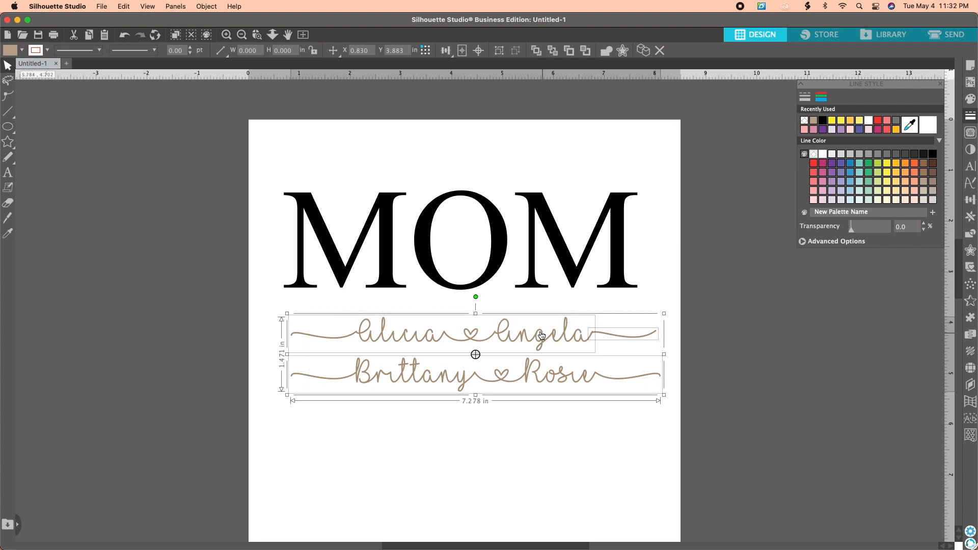
pyautogui.rightClick(541, 335)
pyautogui.click(554, 477)
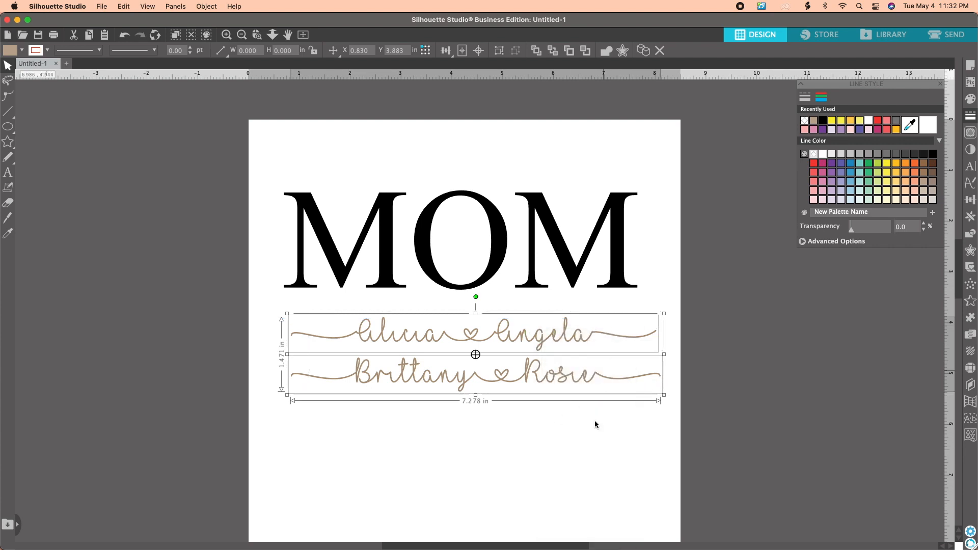
pyautogui.click(605, 377)
pyautogui.click(605, 332)
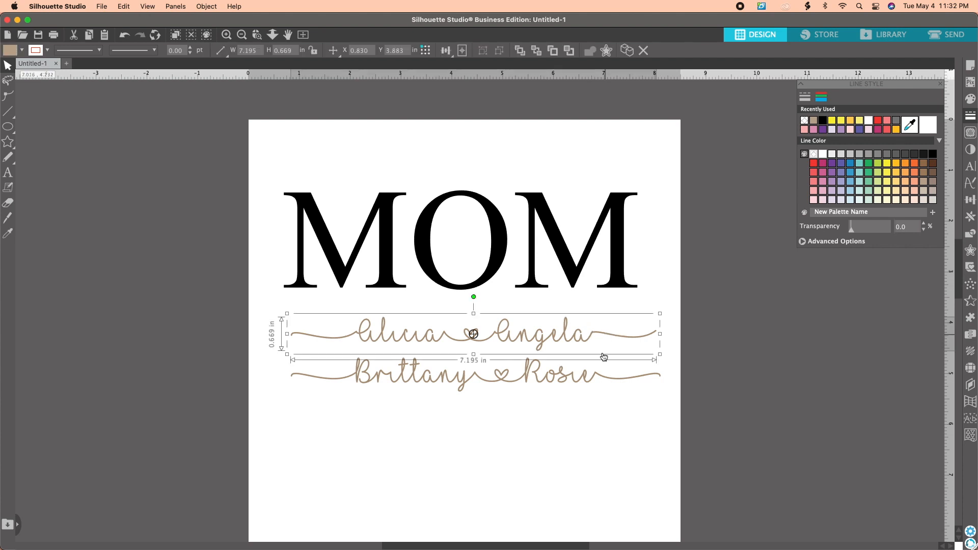
pyautogui.click(595, 374)
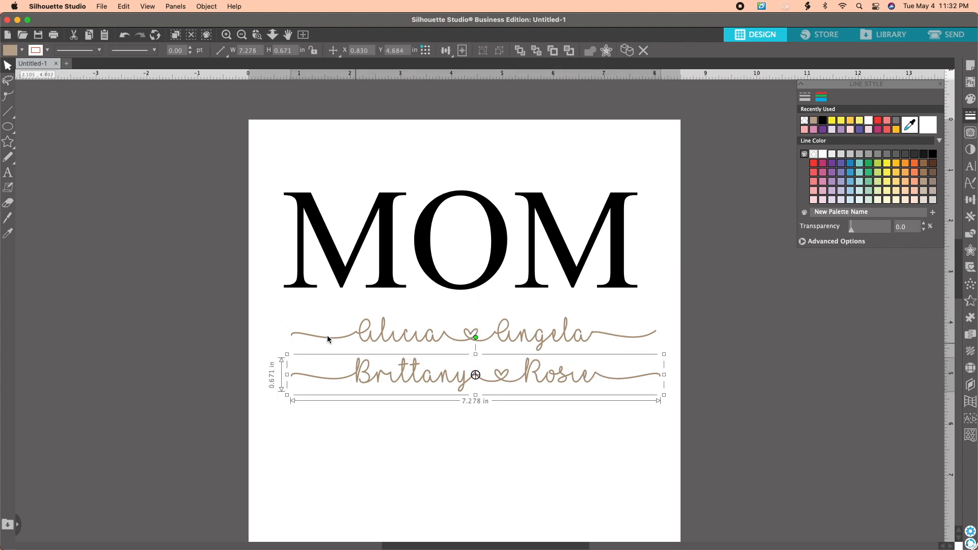
# - Move both tan name lines up over the MOM lettering and shift MOM slightly sideways to centre it behind them
pyautogui.click(290, 321)
pyautogui.moveTo(280, 310); pyautogui.dragTo(669, 406)
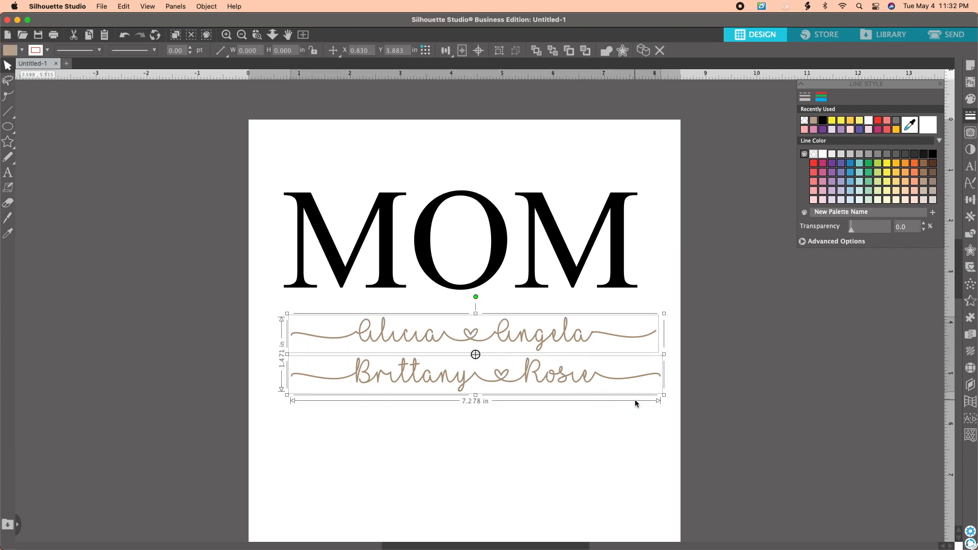
pyautogui.moveTo(513, 348); pyautogui.dragTo(509, 234)
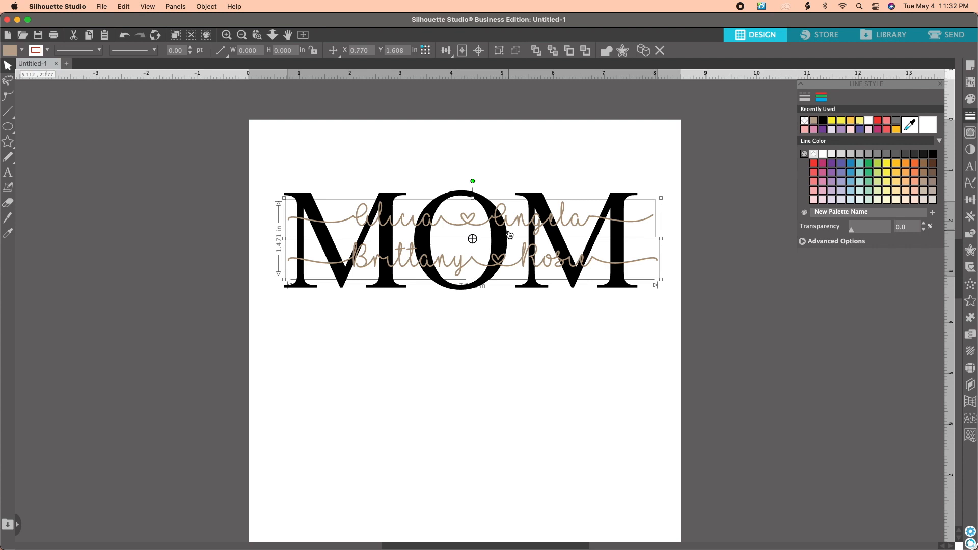
pyautogui.moveTo(510, 234); pyautogui.dragTo(513, 228)
pyautogui.click(533, 311)
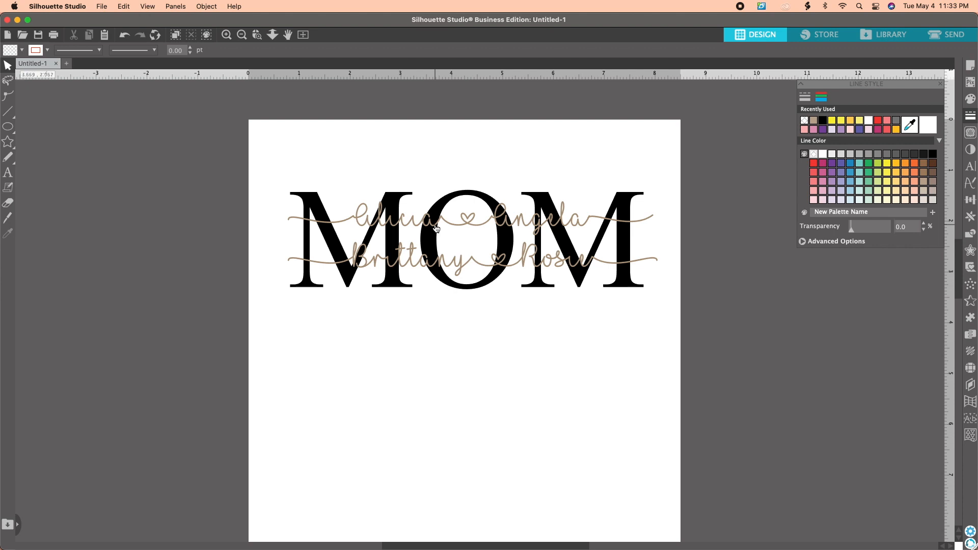
# - Create an offset around the upper name line with a distance of 0.025 in
pyautogui.click(514, 227)
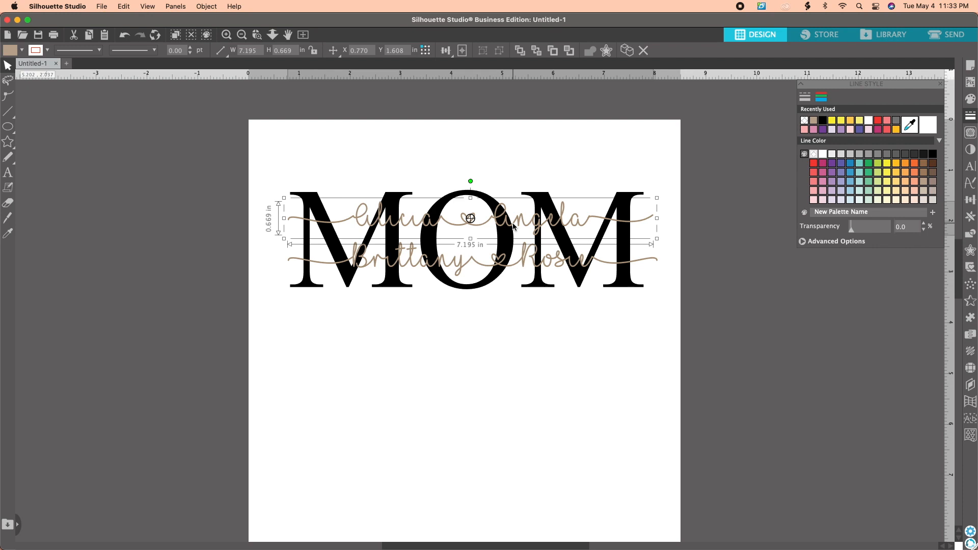
pyautogui.click(970, 250)
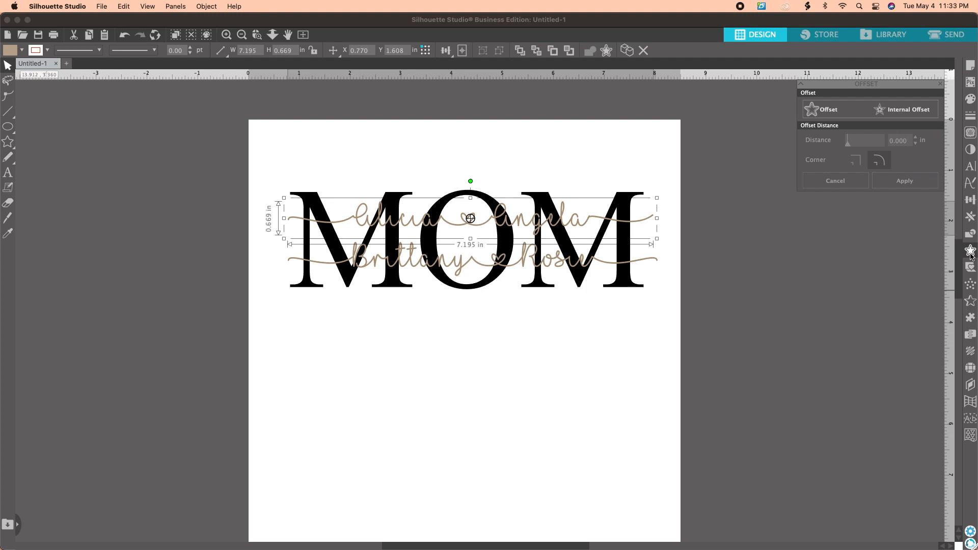
pyautogui.click(828, 111)
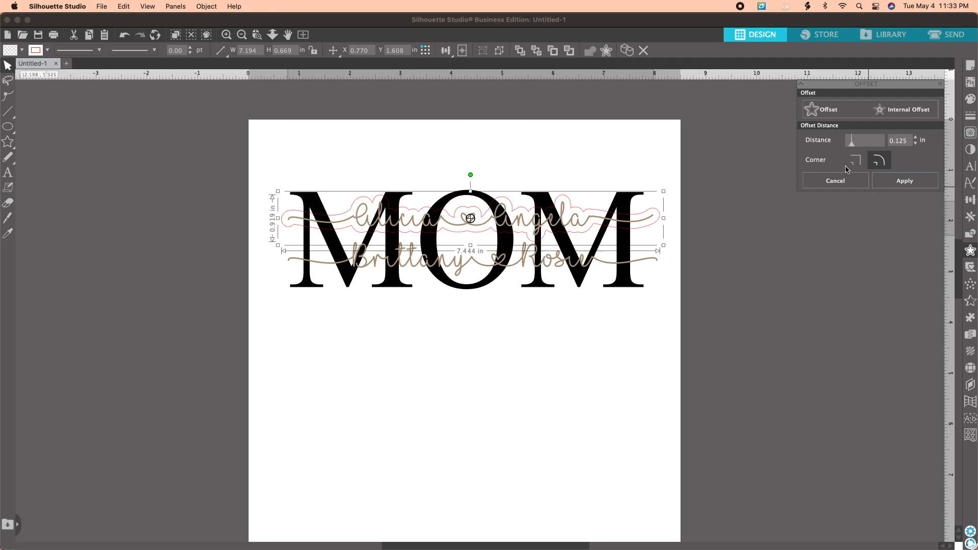
pyautogui.click(908, 143)
pyautogui.press('BackSpace')
pyautogui.press('Return')
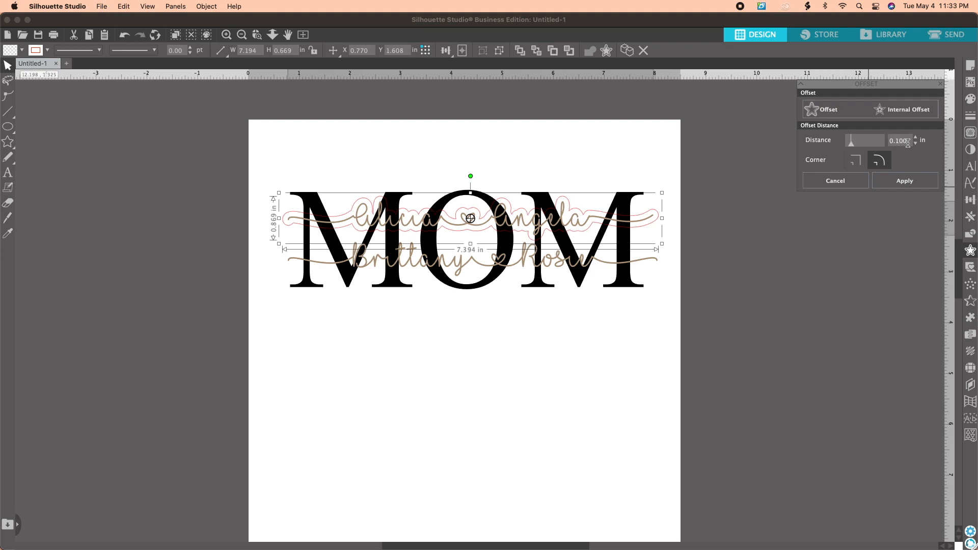
pyautogui.click(902, 144)
pyautogui.press('BackSpace')
pyautogui.press('Delete')
pyautogui.write('025')
pyautogui.press('Return')
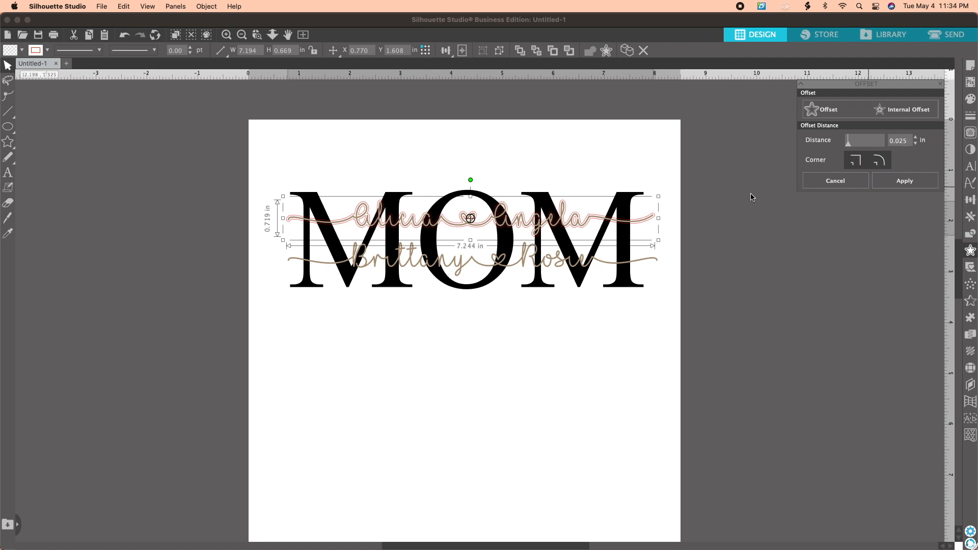
# - Create an offset around the lower name line with a distance of 0.025 in
pyautogui.click(542, 266)
pyautogui.click(542, 266)
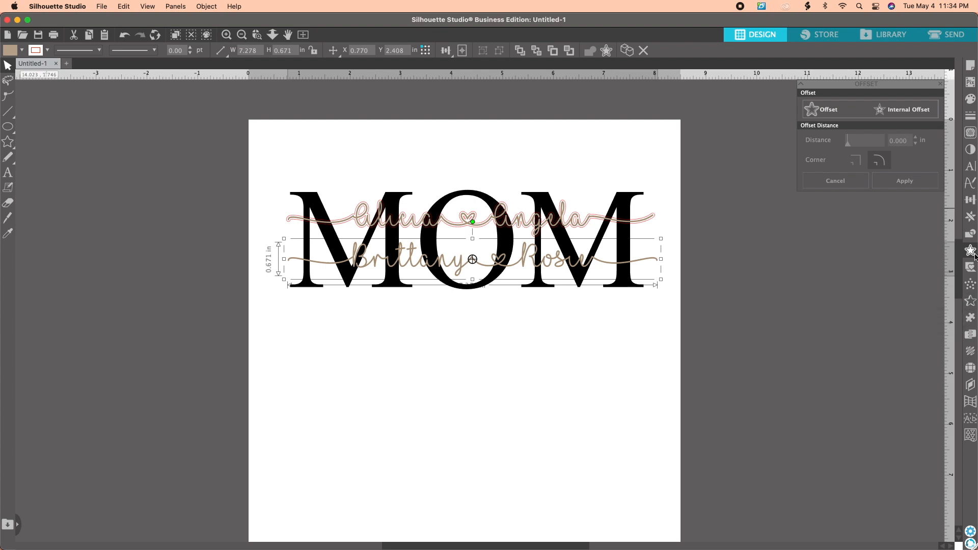
pyautogui.click(829, 109)
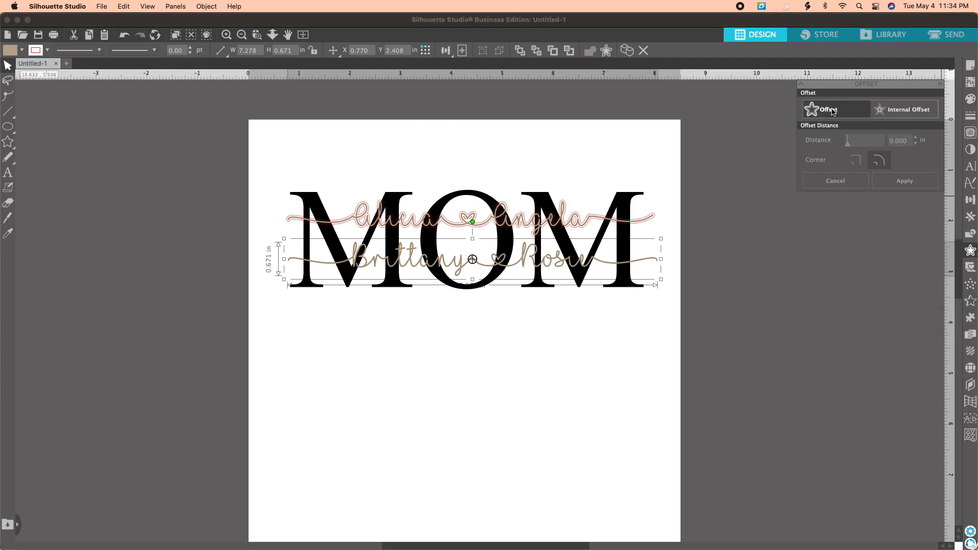
pyautogui.click(900, 142)
pyautogui.press('BackSpace')
pyautogui.write('0.2')
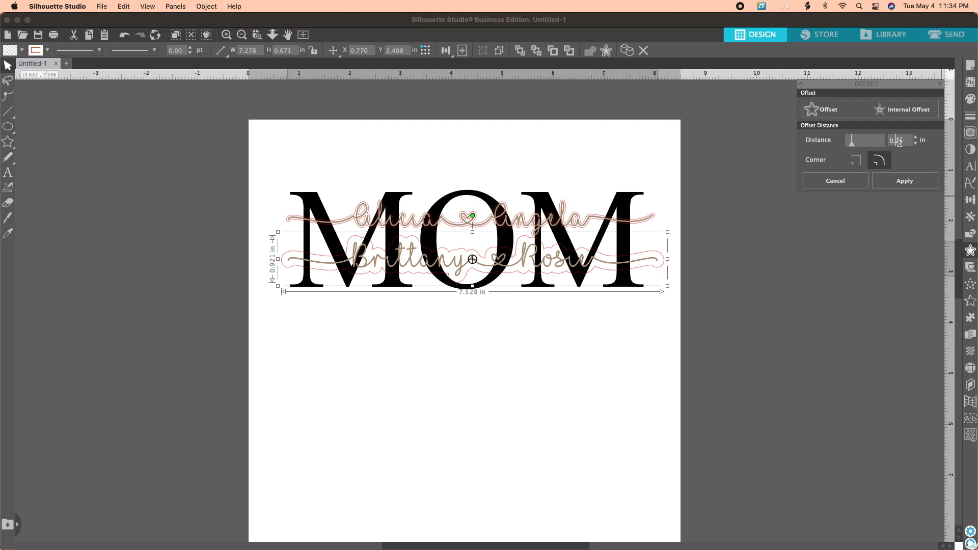
pyautogui.click(907, 183)
pyautogui.click(908, 188)
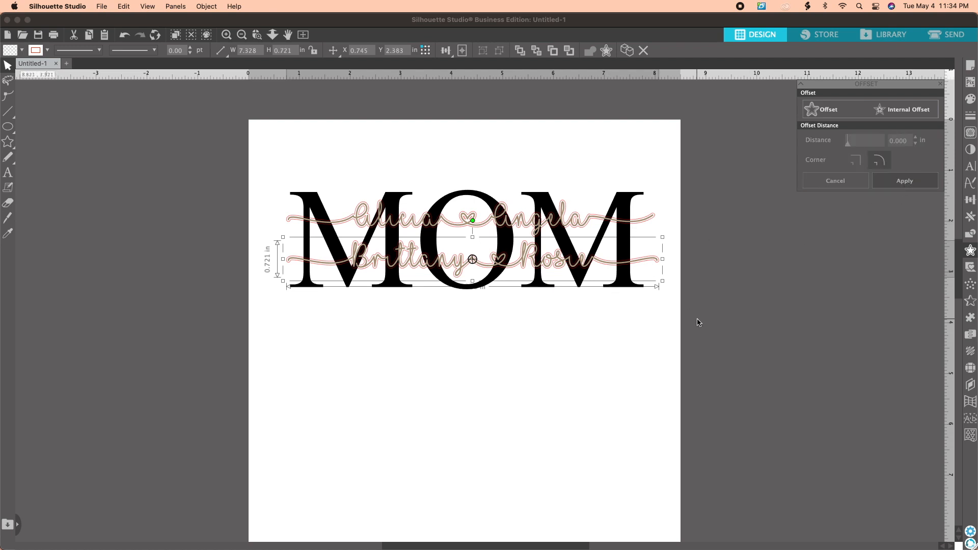
# - Select both name offsets together with the MOM lettering and subtract the offsets from the letters
pyautogui.click(643, 326)
pyautogui.click(296, 220)
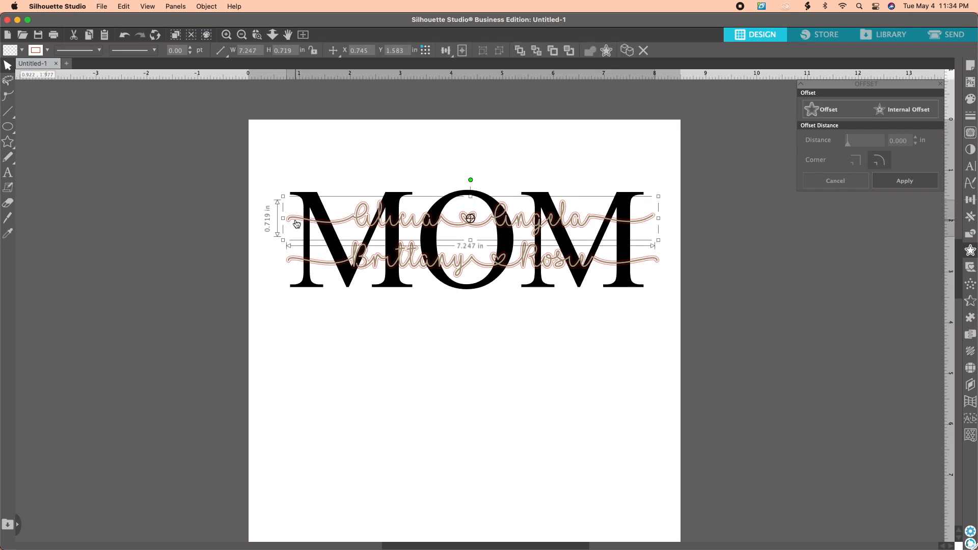
pyautogui.keyDown('shift'); pyautogui.click(298, 264); pyautogui.keyUp('shift')
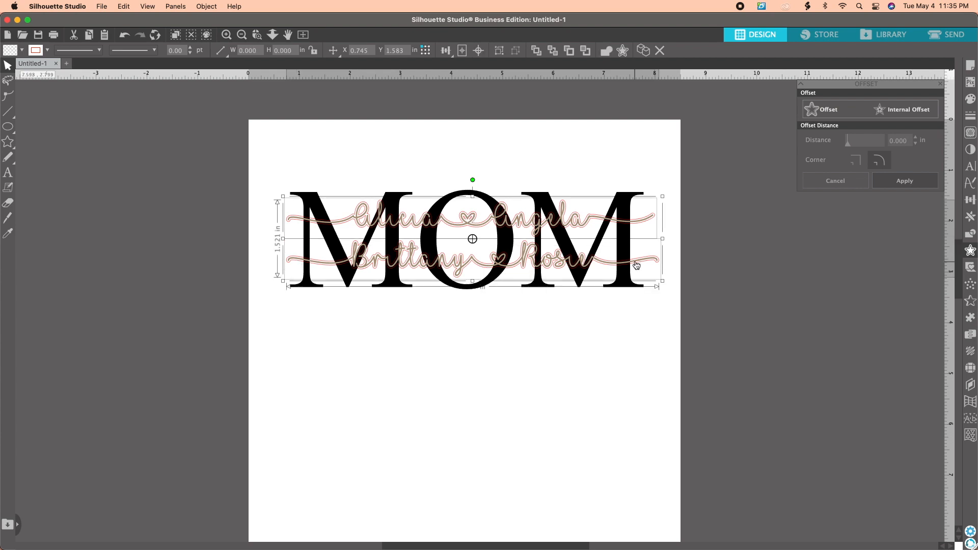
pyautogui.click(395, 194)
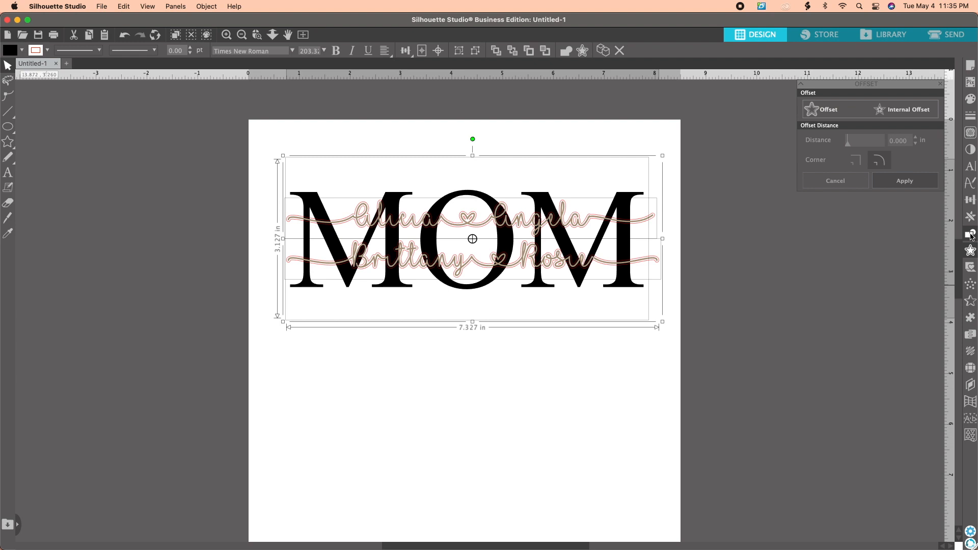
pyautogui.click(970, 234)
pyautogui.press('super+a')
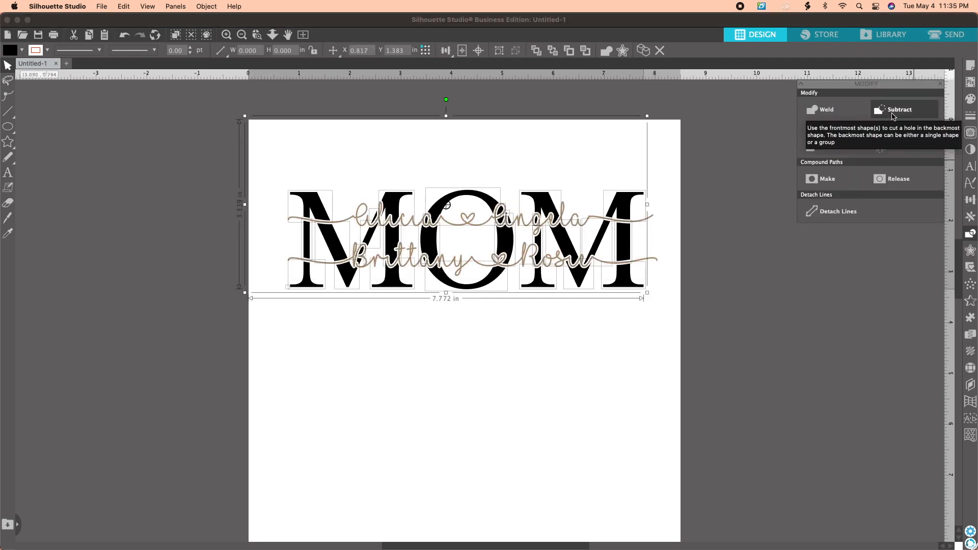
pyautogui.click(433, 344)
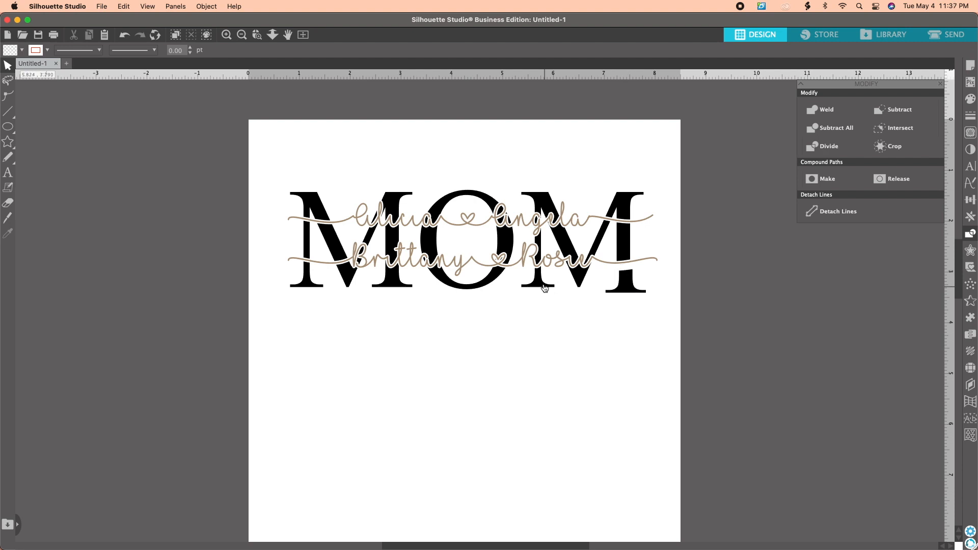
# - Move the lower pieces of the last M and the O down to check that the cuts separated them
pyautogui.moveTo(541, 284); pyautogui.dragTo(578, 303)
pyautogui.click(568, 285)
pyautogui.click(580, 318)
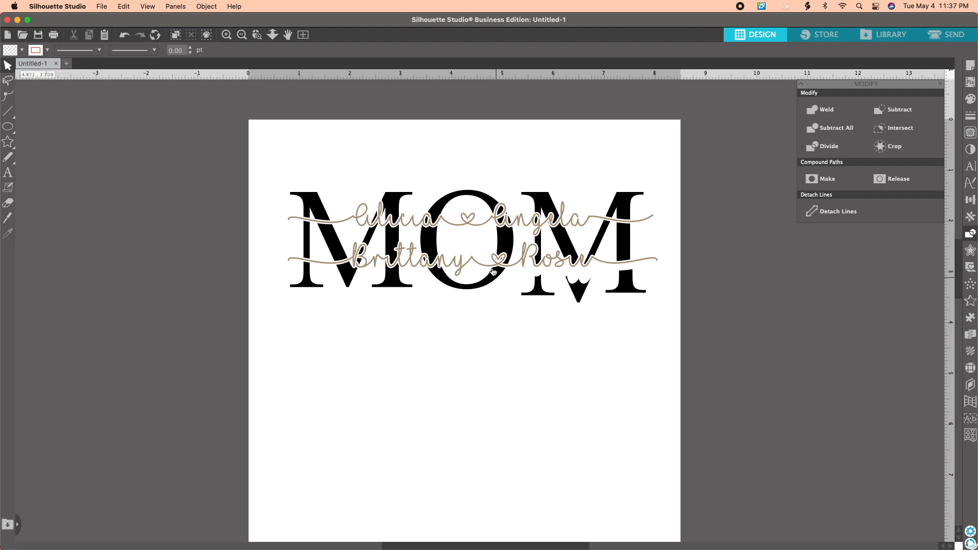
pyautogui.moveTo(452, 283); pyautogui.dragTo(451, 296)
pyautogui.click(522, 285)
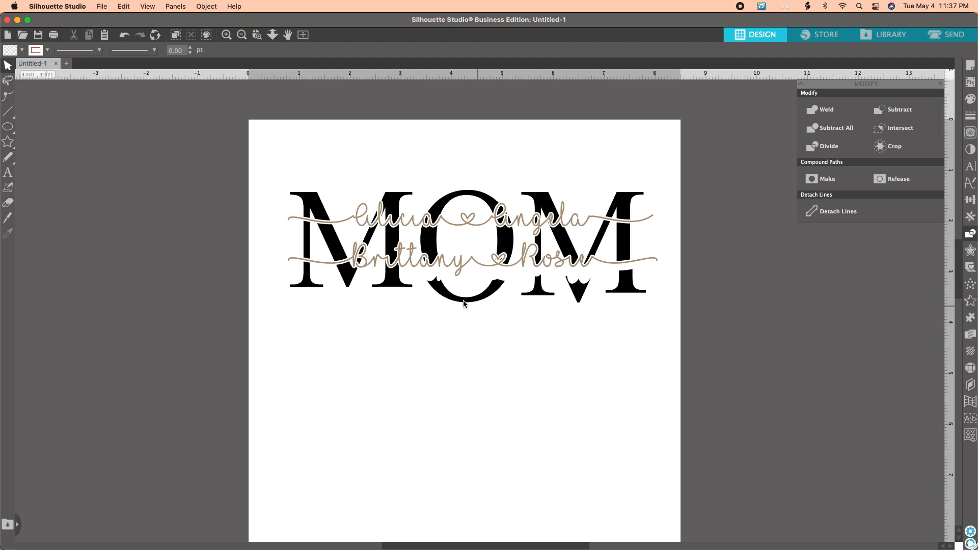
pyautogui.click(449, 296)
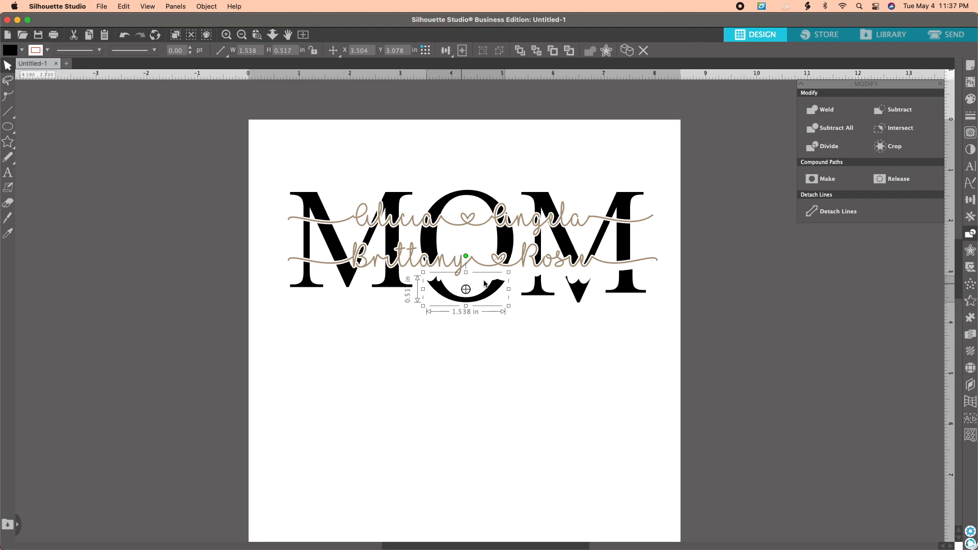
pyautogui.click(570, 264)
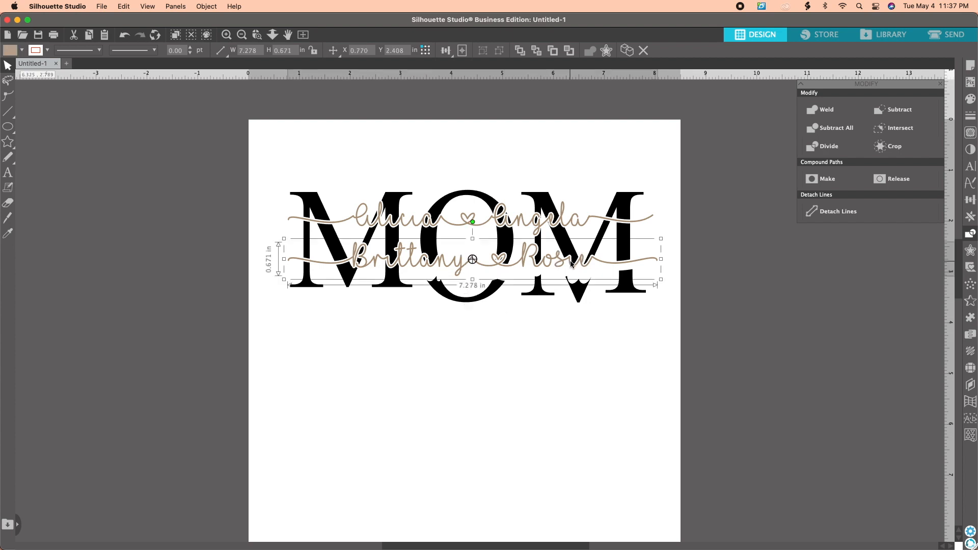
pyautogui.click(457, 329)
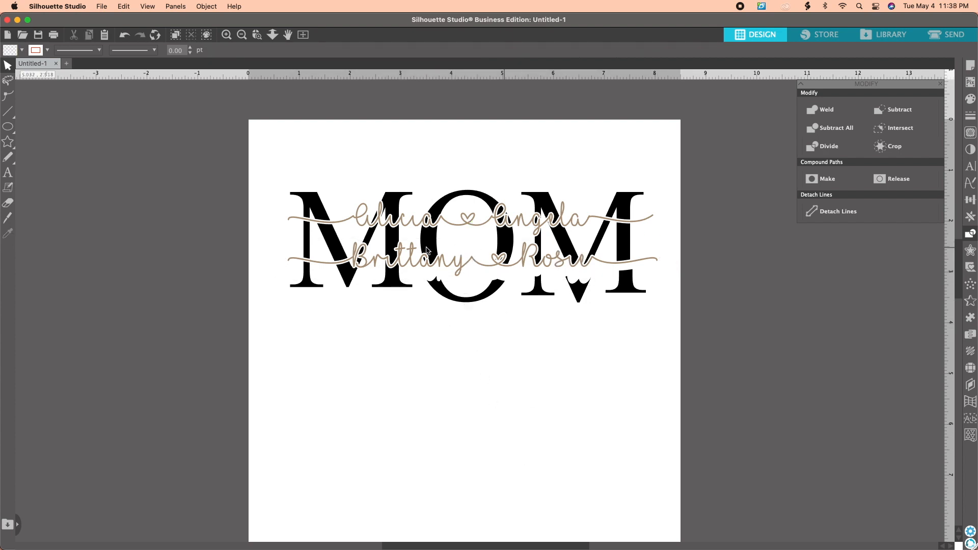
# - Undo the moves of the M and O pieces to restore their original positions
pyautogui.click(123, 36)
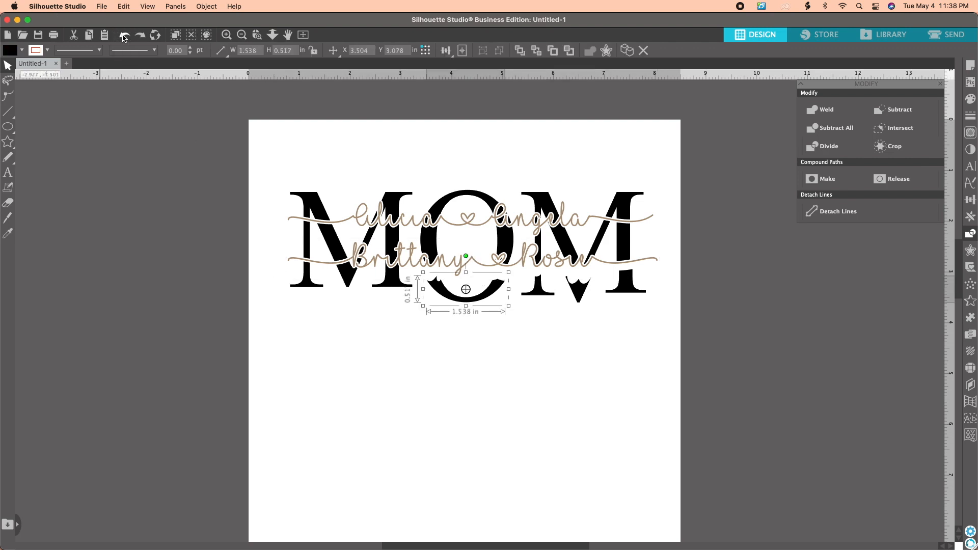
pyautogui.click(123, 36)
pyautogui.click(125, 36)
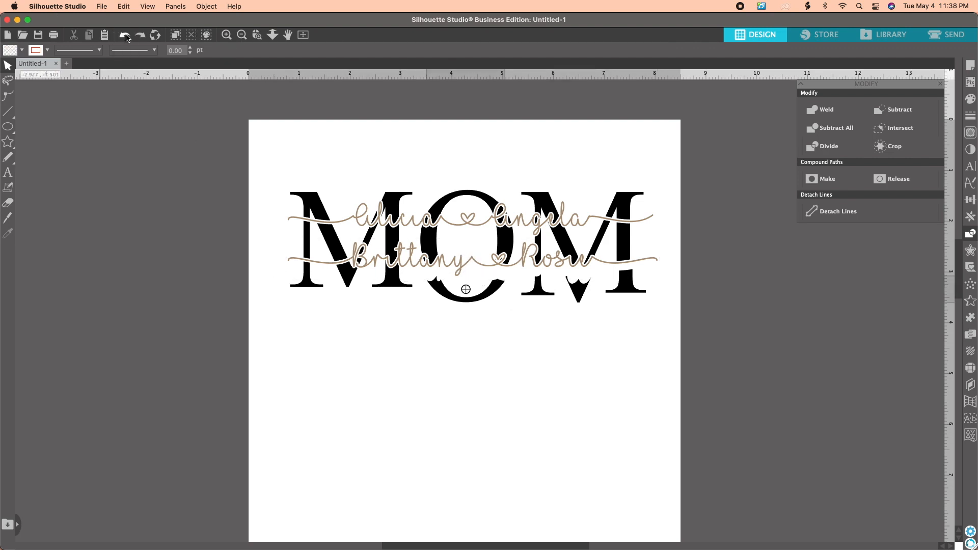
pyautogui.click(125, 35)
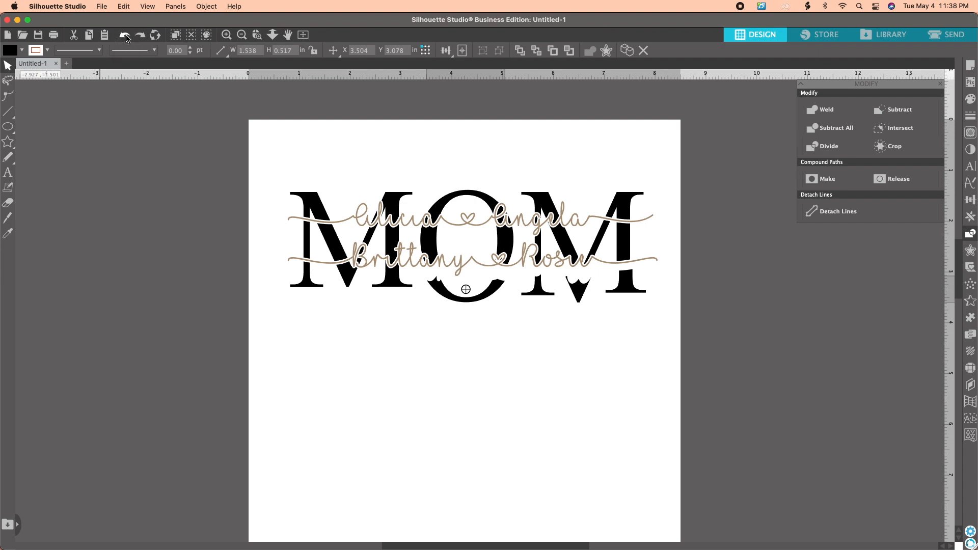
pyautogui.click(125, 37)
pyautogui.click(126, 37)
pyautogui.click(126, 36)
pyautogui.click(126, 37)
pyautogui.click(126, 37)
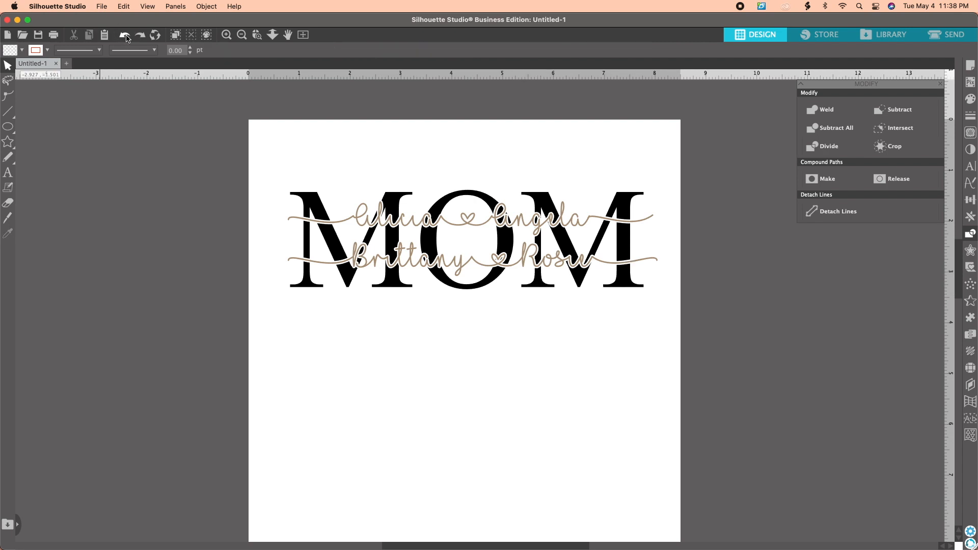
pyautogui.click(126, 37)
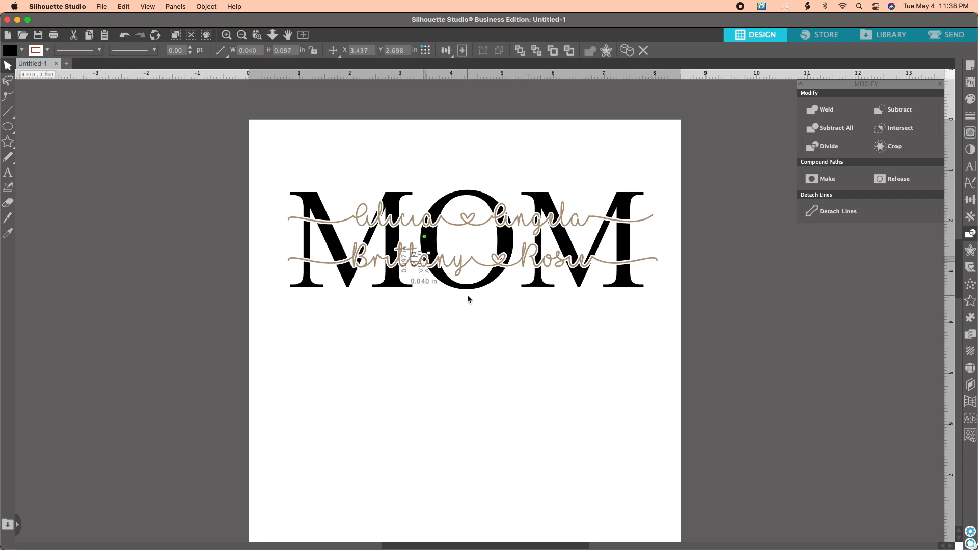
pyautogui.click(487, 306)
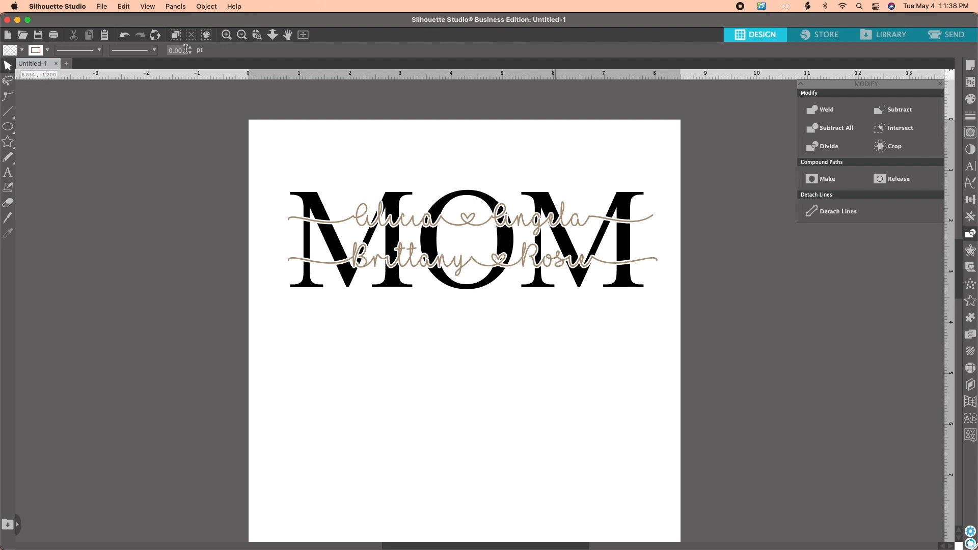
# - Delete the leftover black fragments inside the lower name line's capital B and its letter a
pyautogui.click(227, 35)
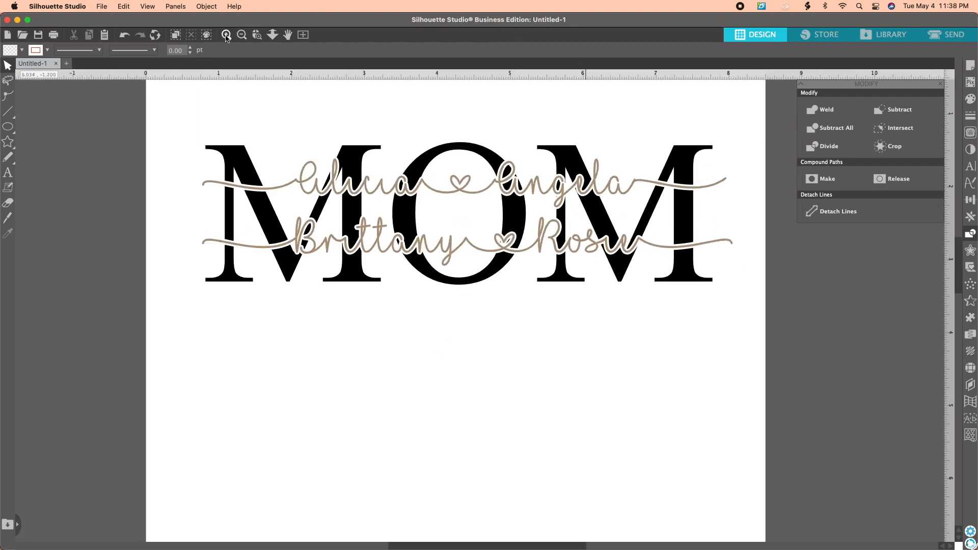
pyautogui.click(227, 36)
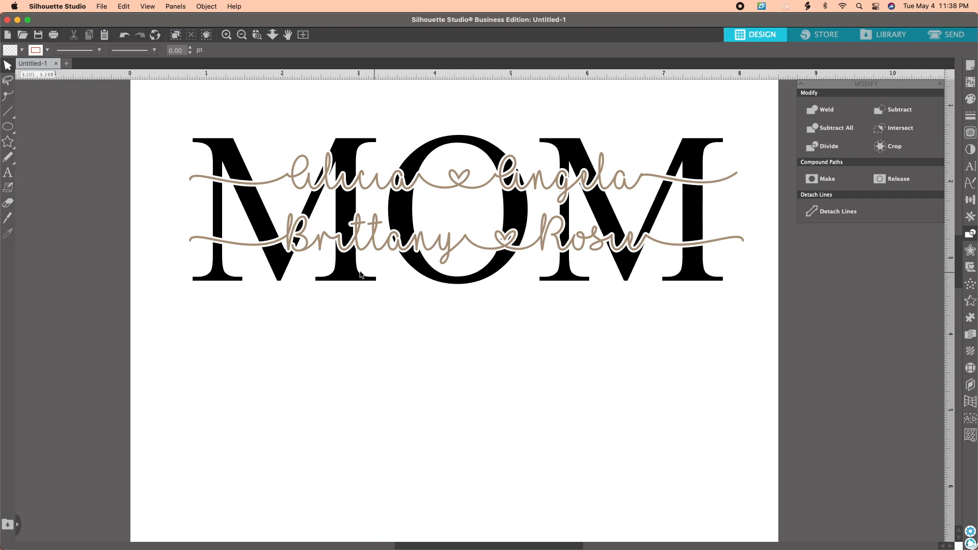
pyautogui.click(395, 242)
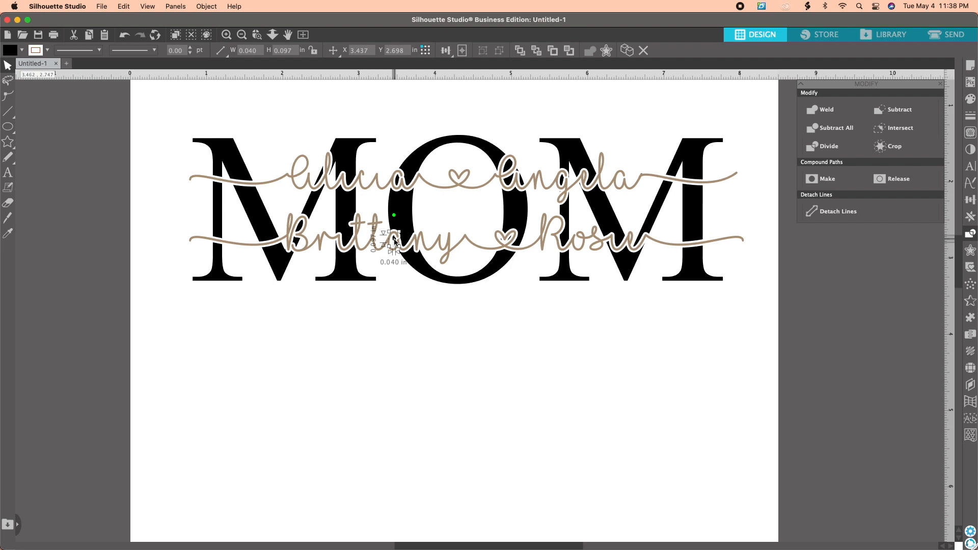
pyautogui.press('Delete')
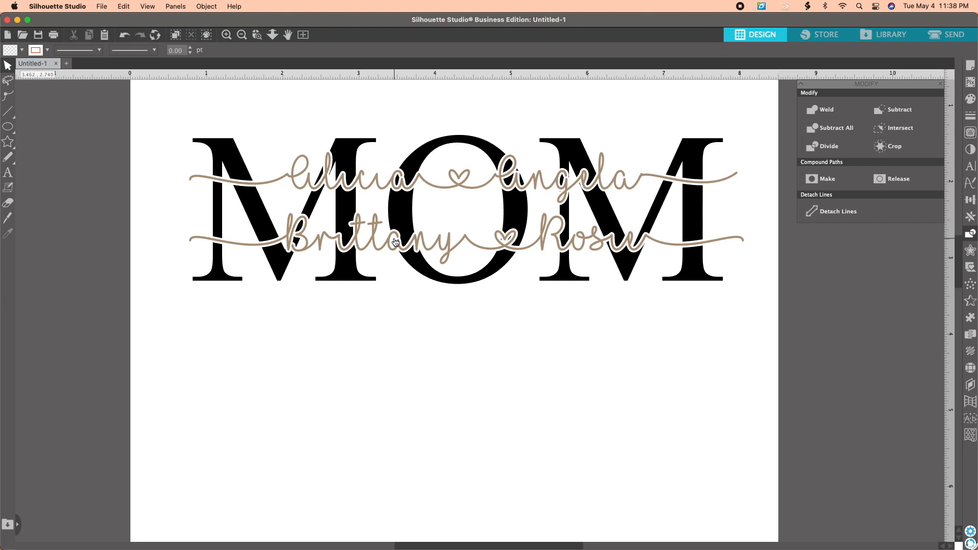
pyautogui.click(297, 244)
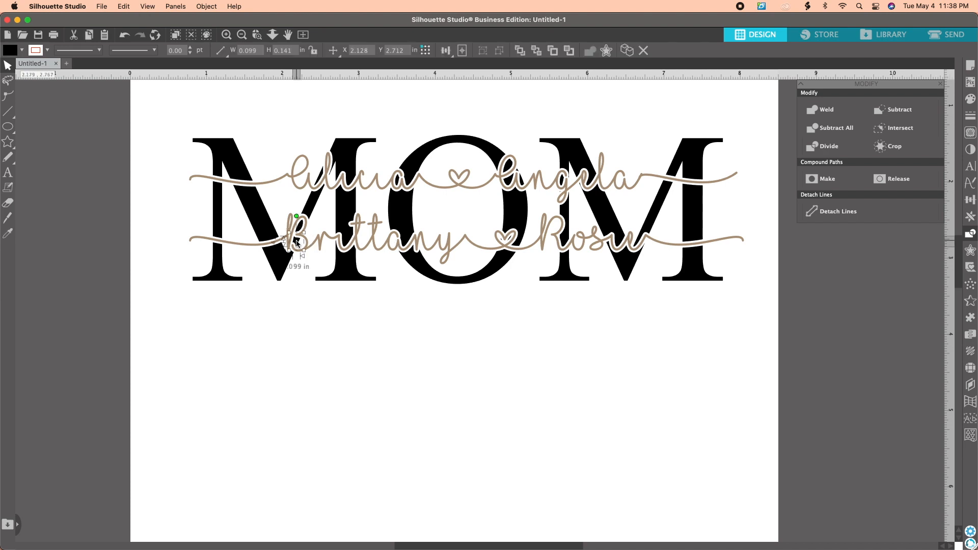
pyautogui.press('Delete')
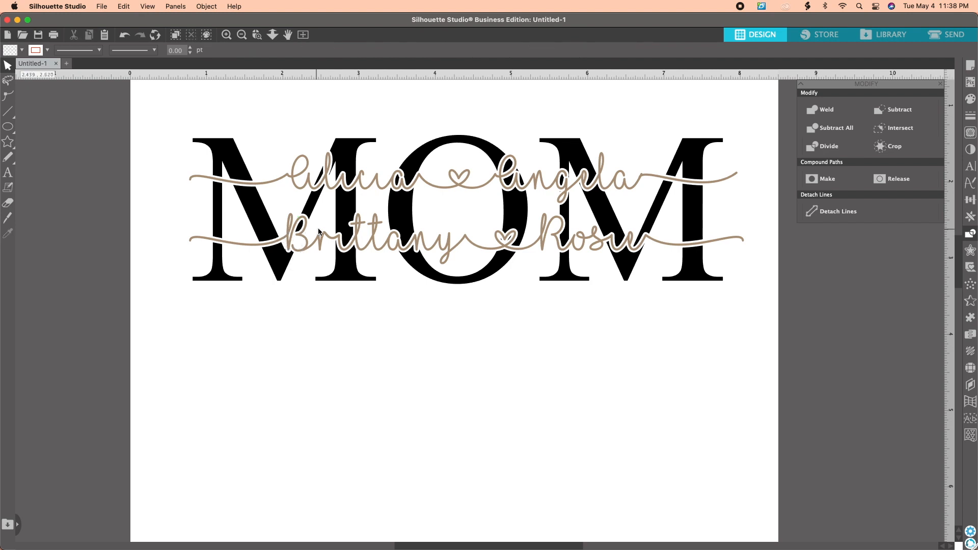
pyautogui.click(302, 230)
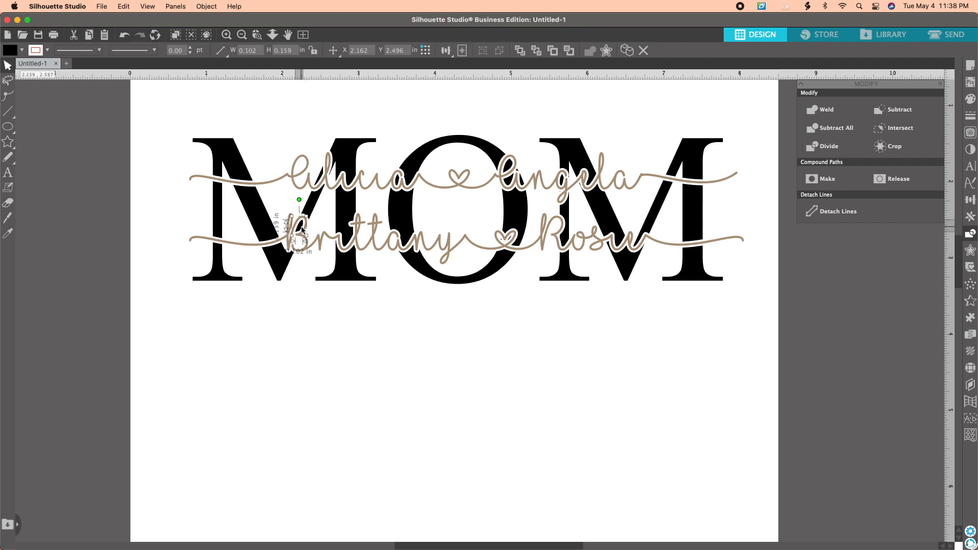
pyautogui.press('Delete')
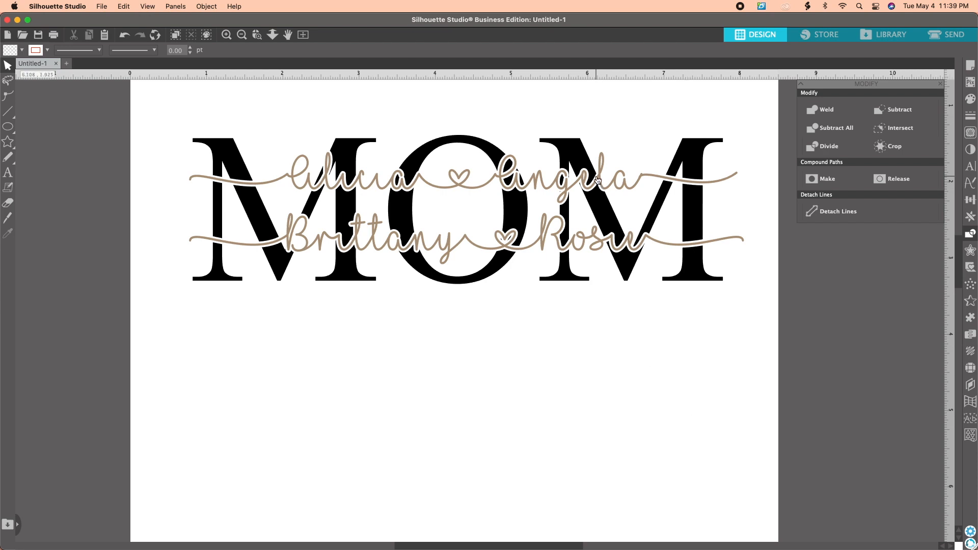
# - Delete the leftover black fragments inside the letters of both names in the upper name line
pyautogui.click(565, 183)
pyautogui.press('Delete')
pyautogui.click(399, 184)
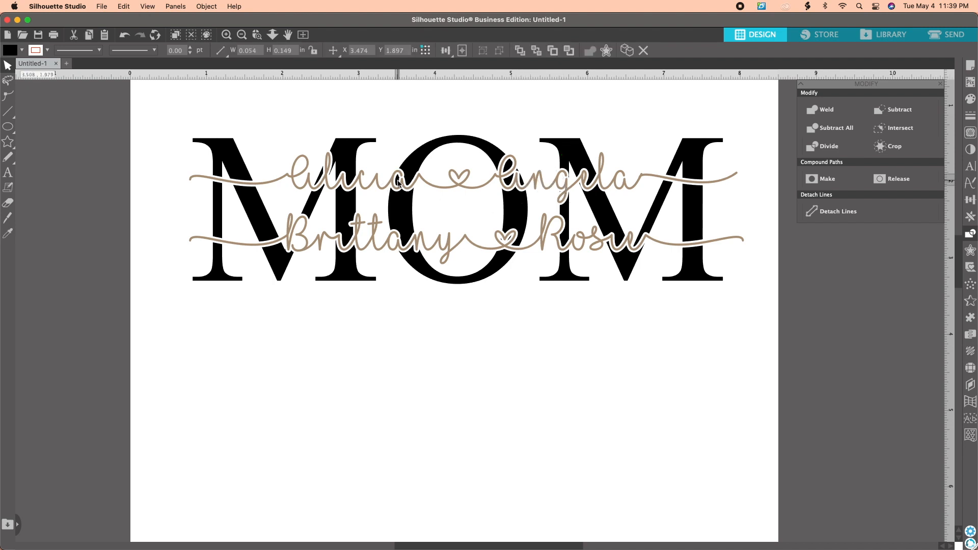
pyautogui.press('Delete')
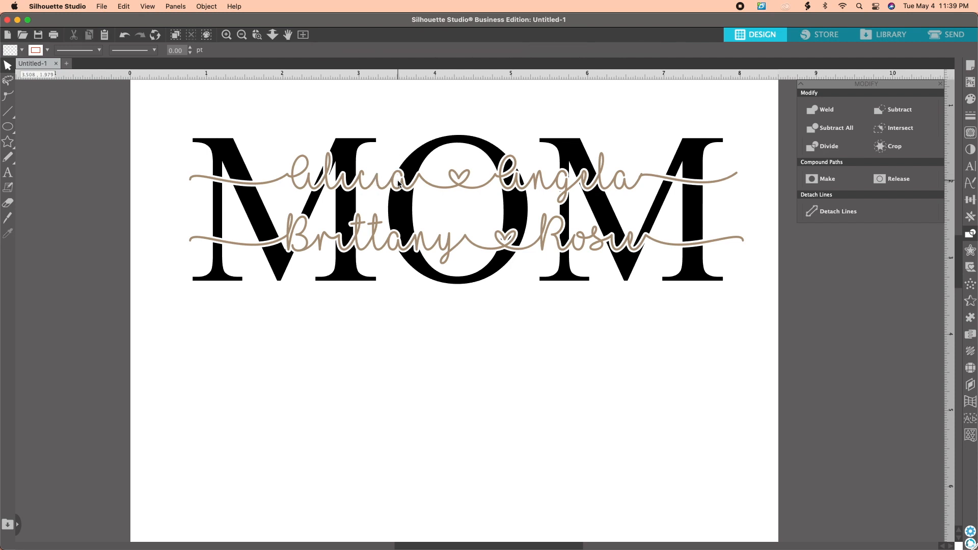
pyautogui.click(511, 182)
pyautogui.press('Delete')
pyautogui.click(508, 166)
pyautogui.press('Delete')
# - Move both name lines below the MOM lettering and delete the tiny black fragment left in the lower heart cutout
pyautogui.click(510, 237)
pyautogui.click(502, 240)
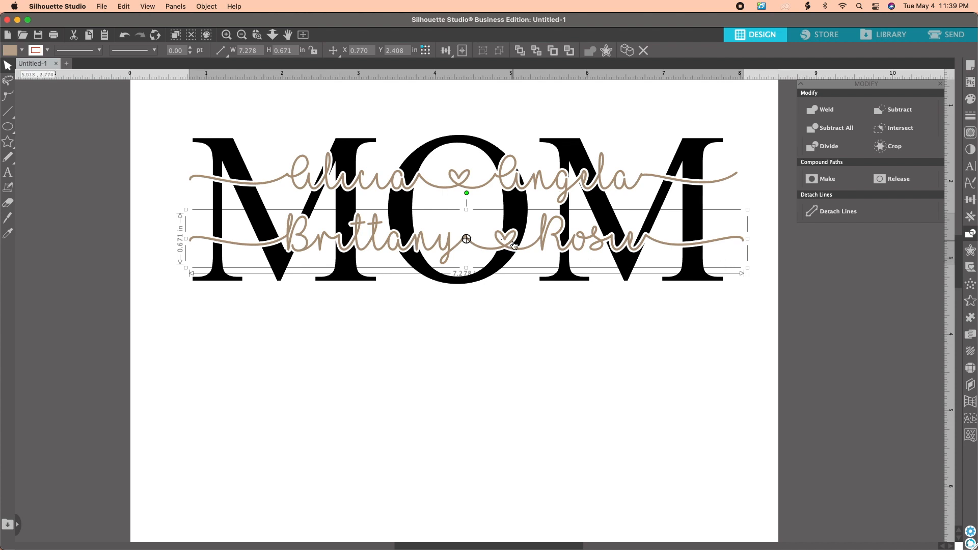
pyautogui.moveTo(513, 245); pyautogui.dragTo(514, 500)
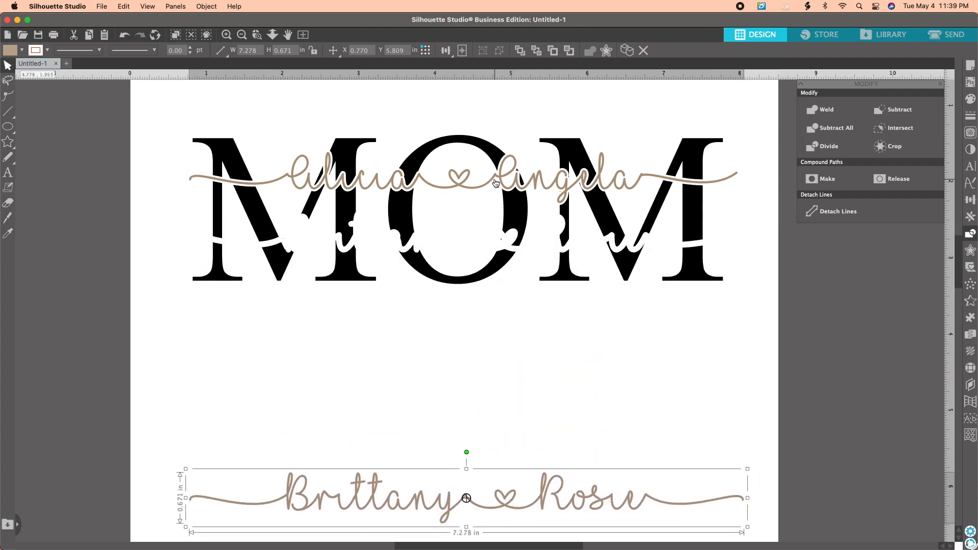
pyautogui.moveTo(497, 179); pyautogui.dragTo(491, 386)
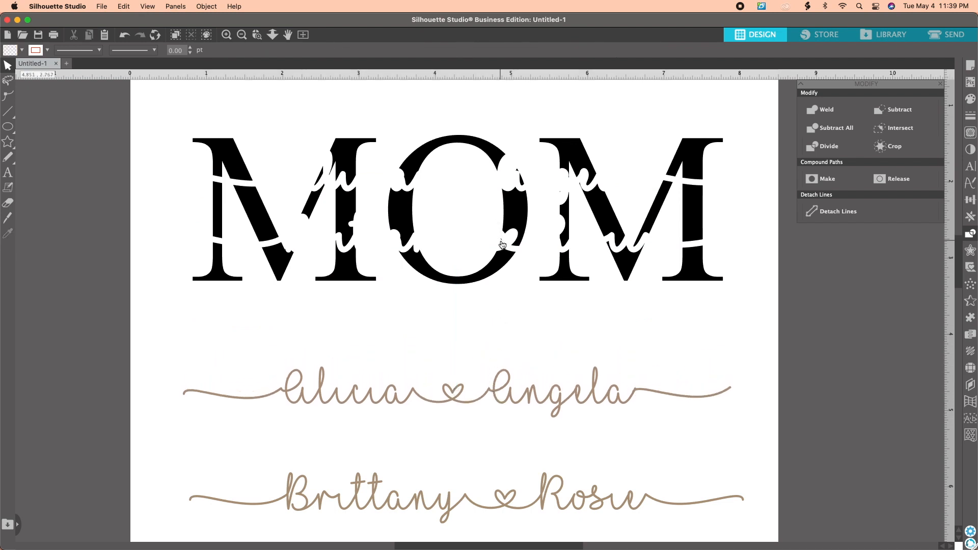
pyautogui.click(503, 242)
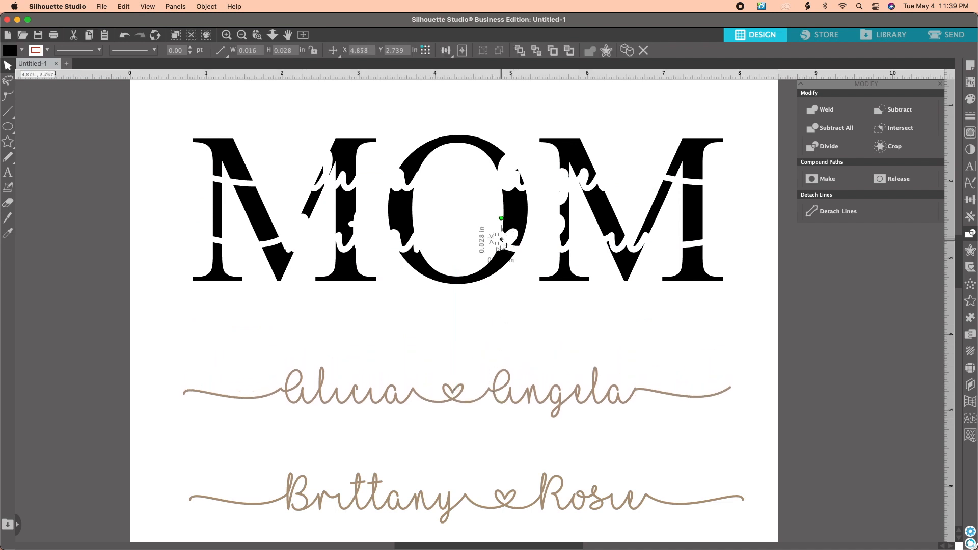
pyautogui.press('BackSpace')
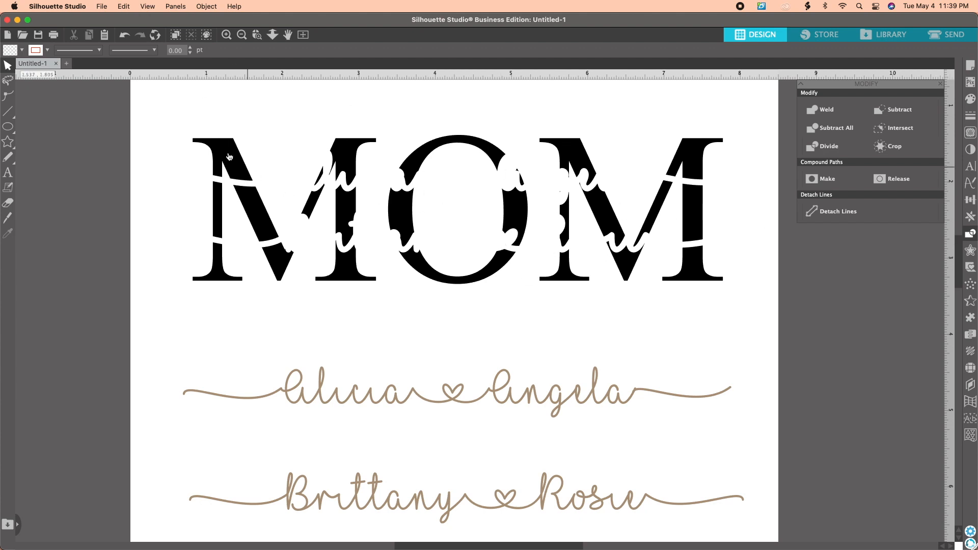
# - Select all the MOM letter pieces, weld them and make them one compound path
pyautogui.moveTo(166, 114); pyautogui.dragTo(726, 293)
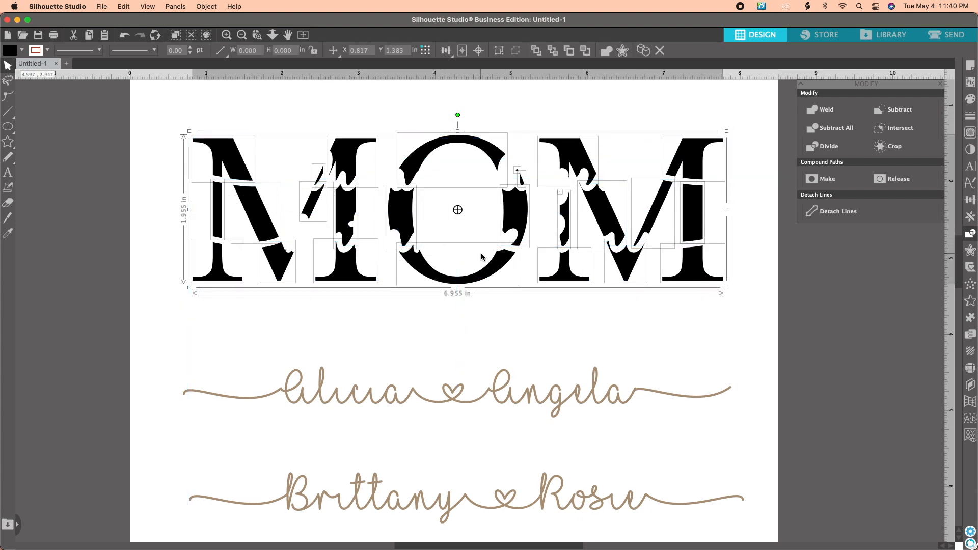
pyautogui.rightClick(411, 223)
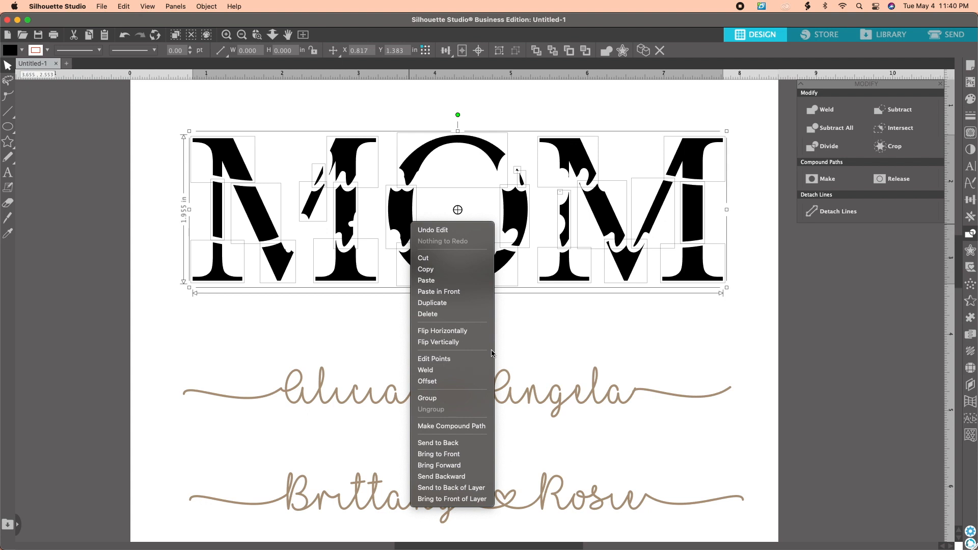
pyautogui.click(454, 369)
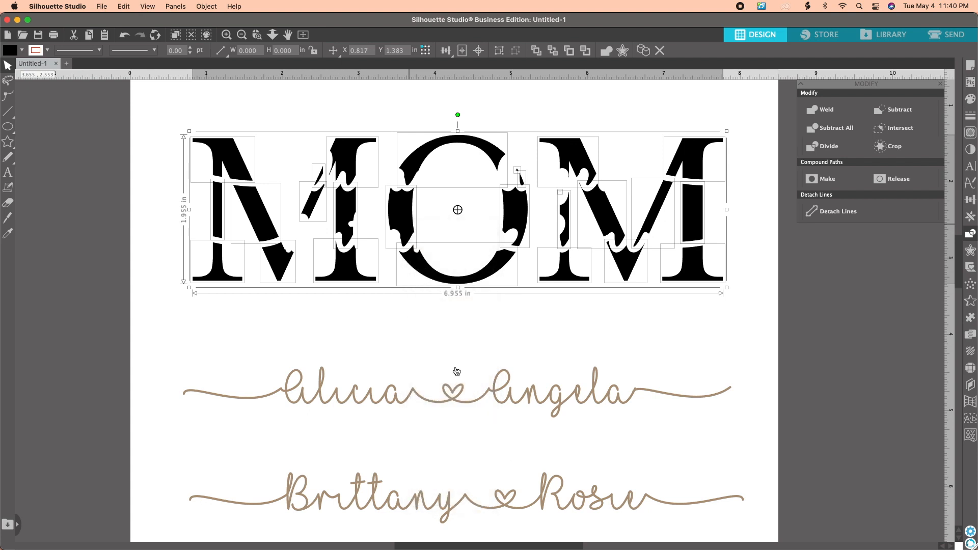
pyautogui.rightClick(410, 227)
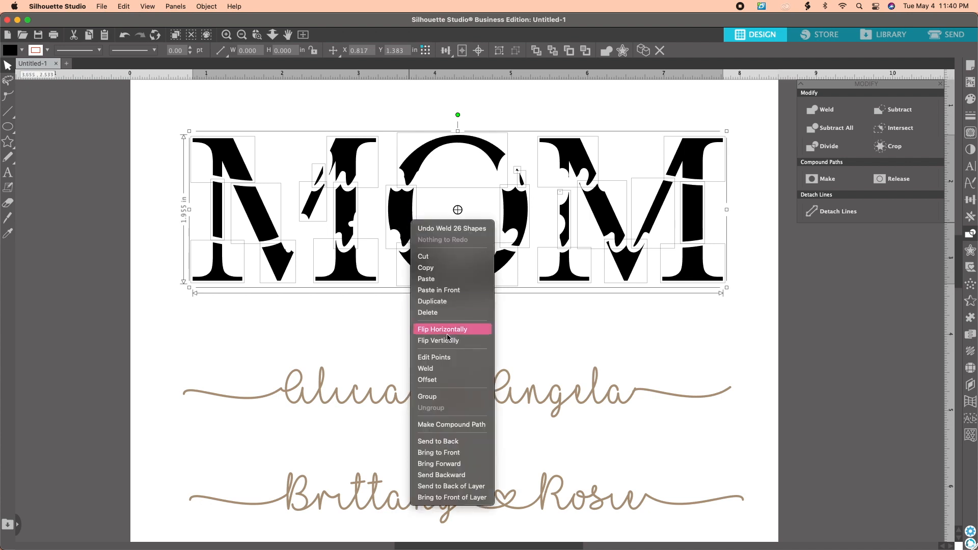
pyautogui.click(479, 427)
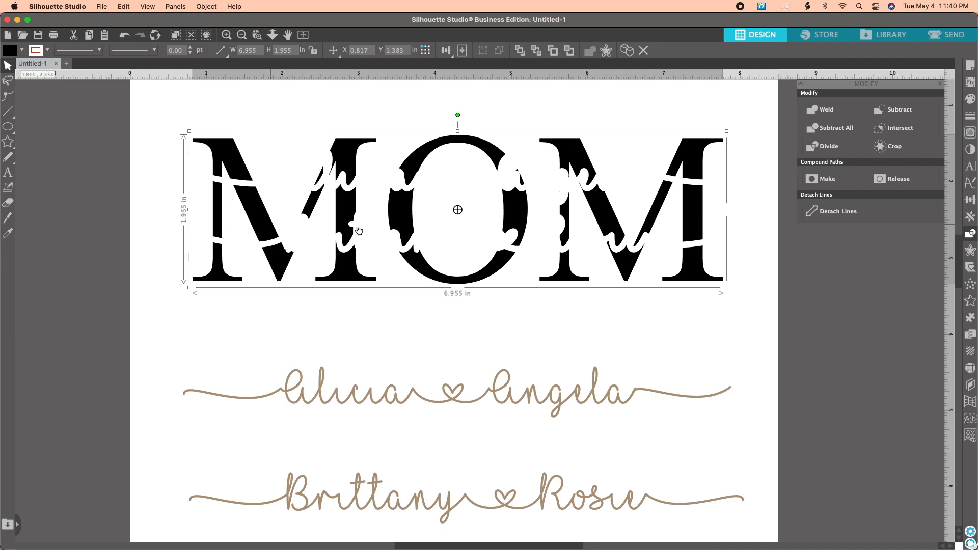
# - Weld the upper name line and move it back into its cutout in the MOM lettering
pyautogui.click(547, 400)
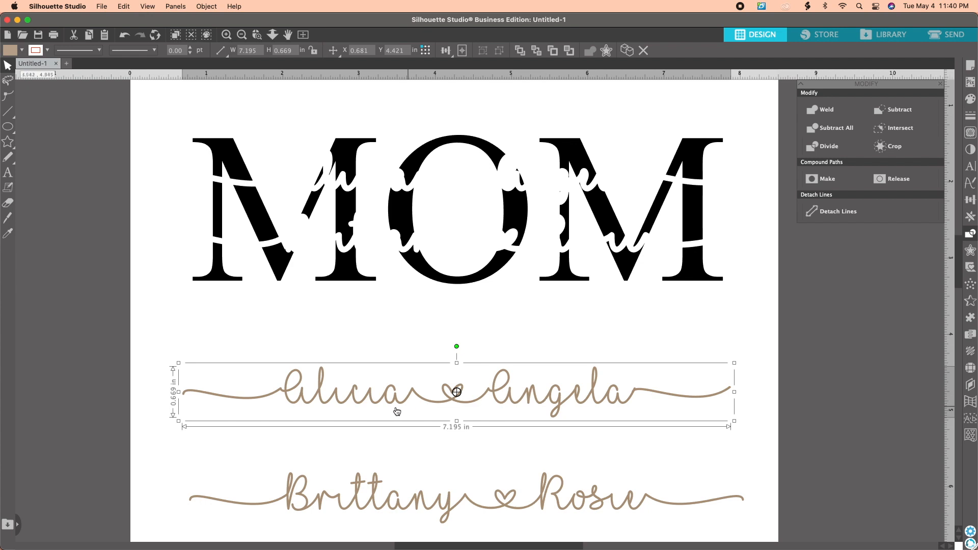
pyautogui.rightClick(525, 400)
pyautogui.moveTo(574, 542)
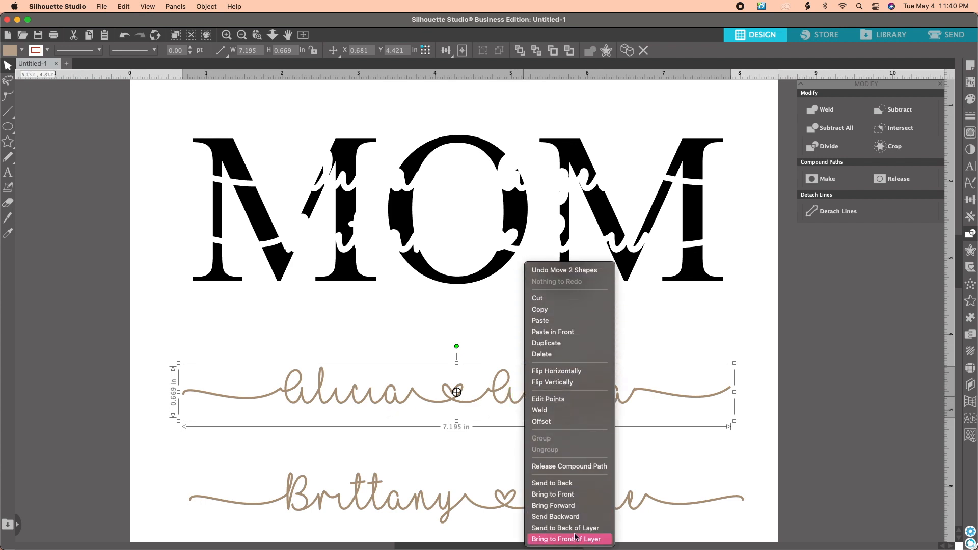
pyautogui.click(560, 411)
pyautogui.rightClick(556, 404)
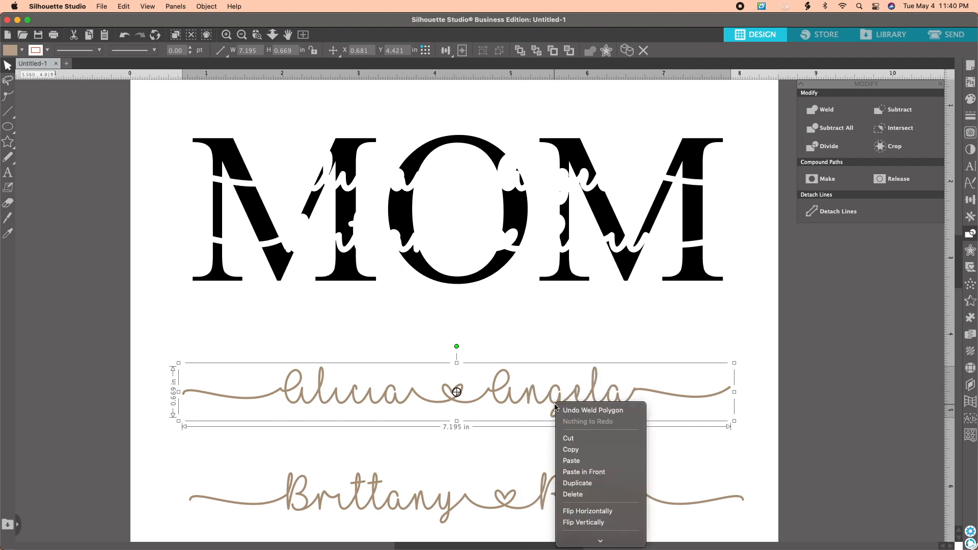
pyautogui.scroll(-4, 601, 511)
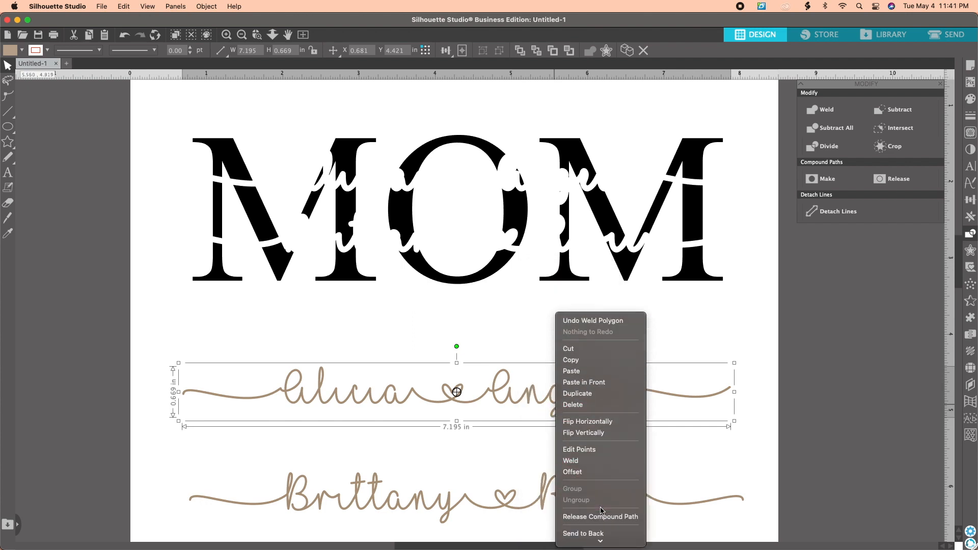
pyautogui.scroll(-2, 602, 511)
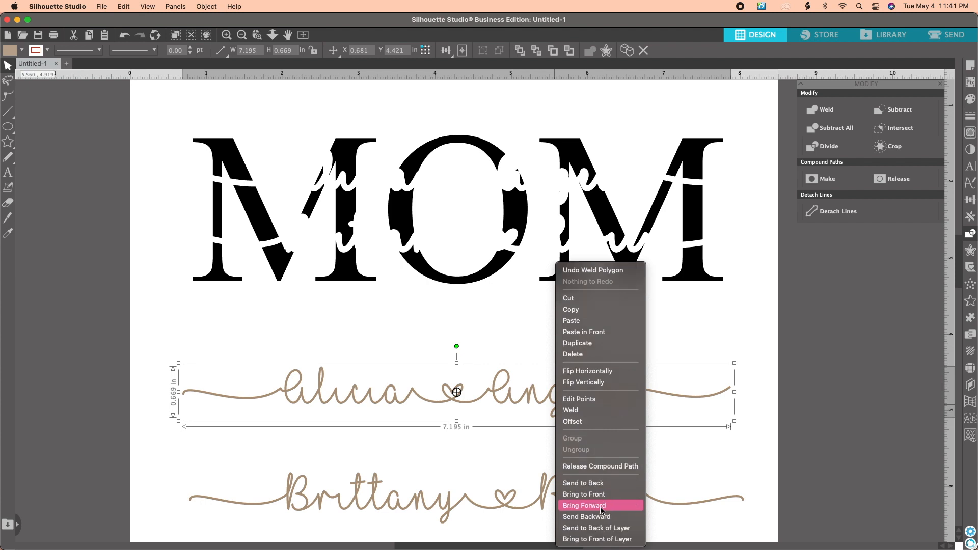
pyautogui.click(685, 457)
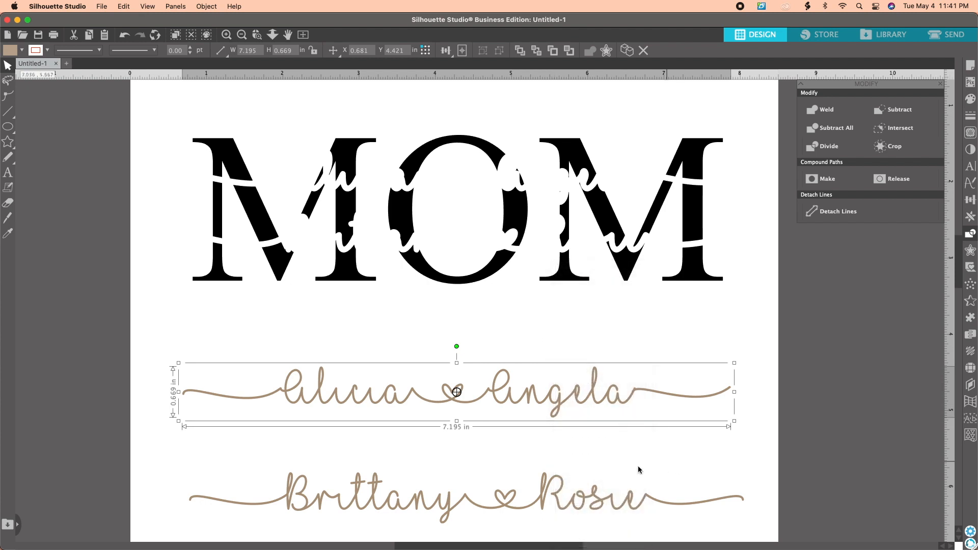
pyautogui.moveTo(558, 398); pyautogui.dragTo(565, 189)
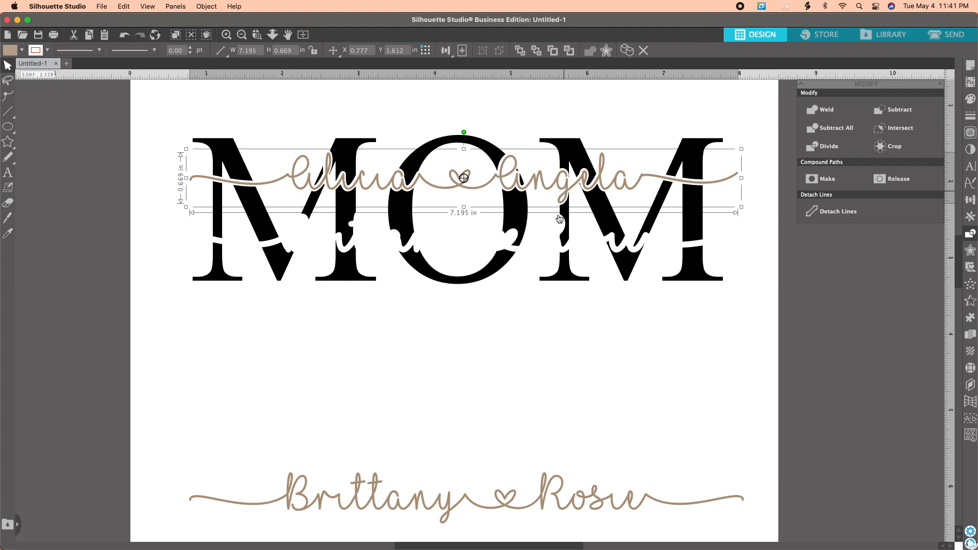
# - Move the lower name line back up over the MOM lettering and undo the accidental shift of the letters
pyautogui.click(548, 488)
pyautogui.rightClick(549, 489)
pyautogui.moveTo(592, 541)
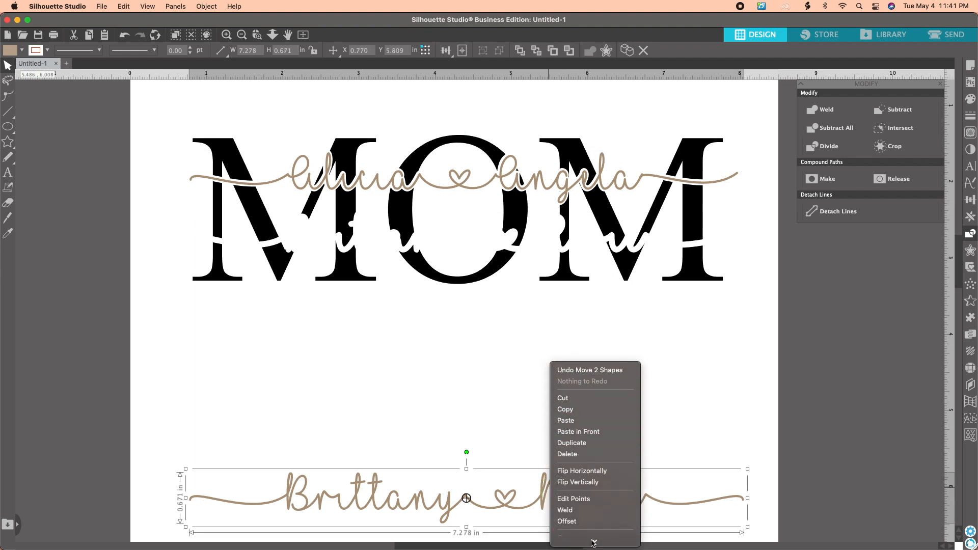
pyautogui.click(470, 439)
pyautogui.moveTo(505, 491); pyautogui.dragTo(509, 250)
pyautogui.click(477, 217)
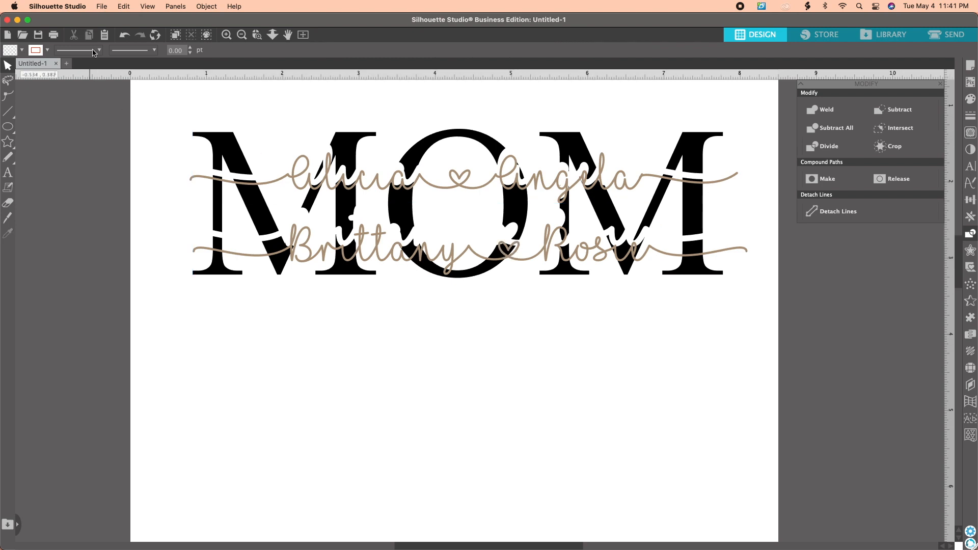
pyautogui.click(124, 35)
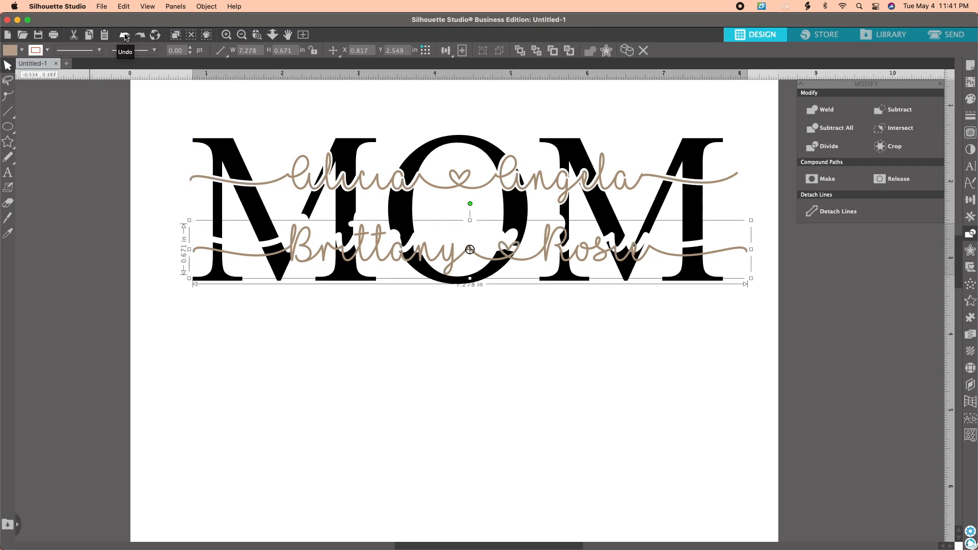
# - Nudge the lower name line into its cutout in the MOM lettering, at about X 0.770 and Y 2.408 in
pyautogui.moveTo(527, 263); pyautogui.dragTo(526, 251)
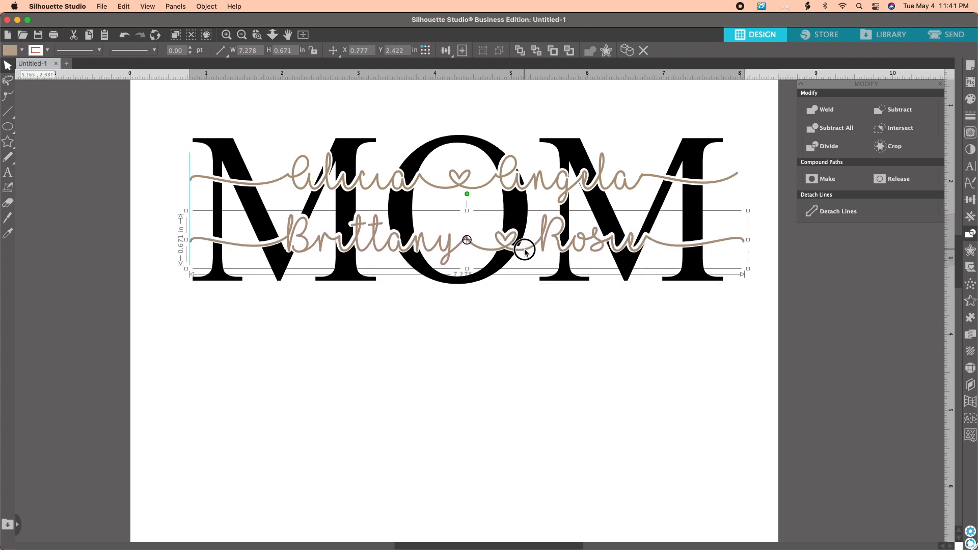
pyautogui.moveTo(525, 250); pyautogui.dragTo(524, 249)
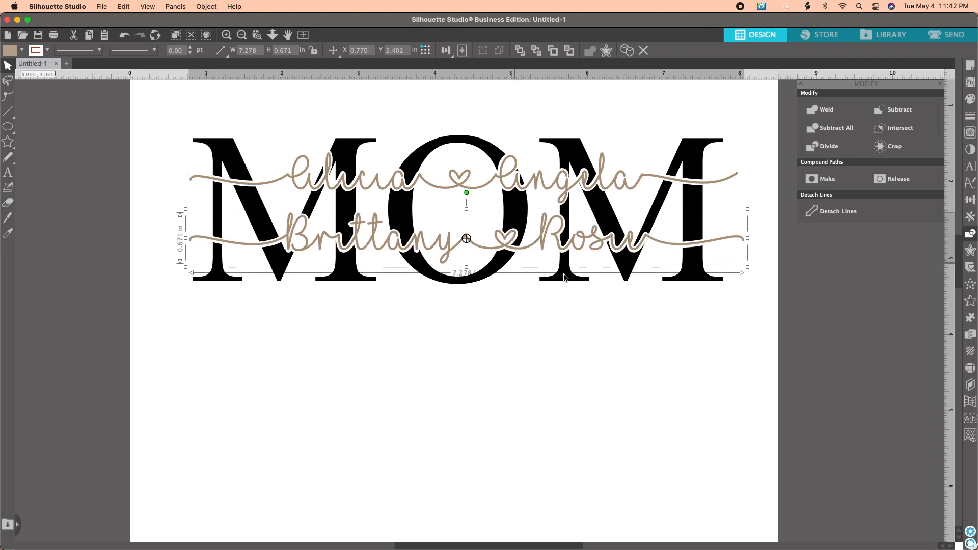
pyautogui.click(632, 301)
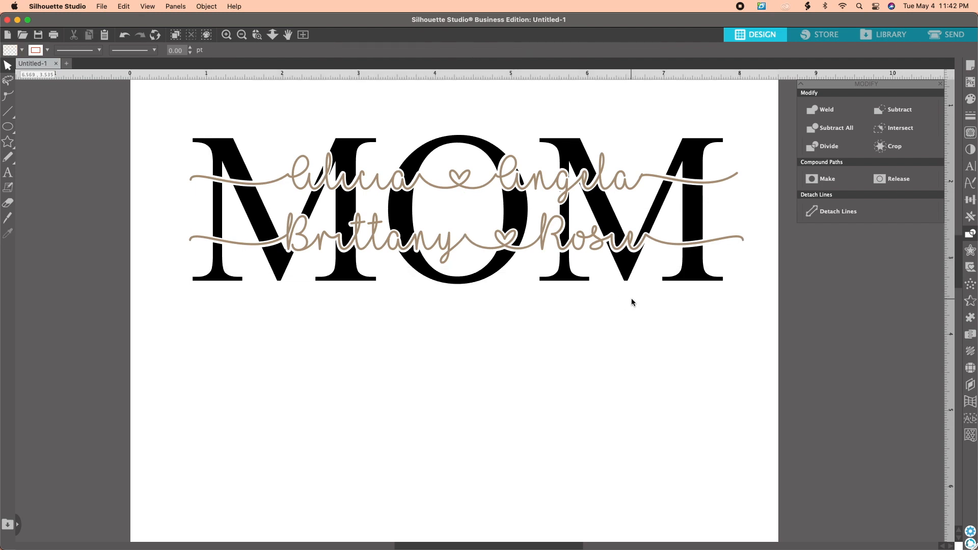
pyautogui.click(452, 249)
pyautogui.moveTo(453, 249); pyautogui.dragTo(452, 250)
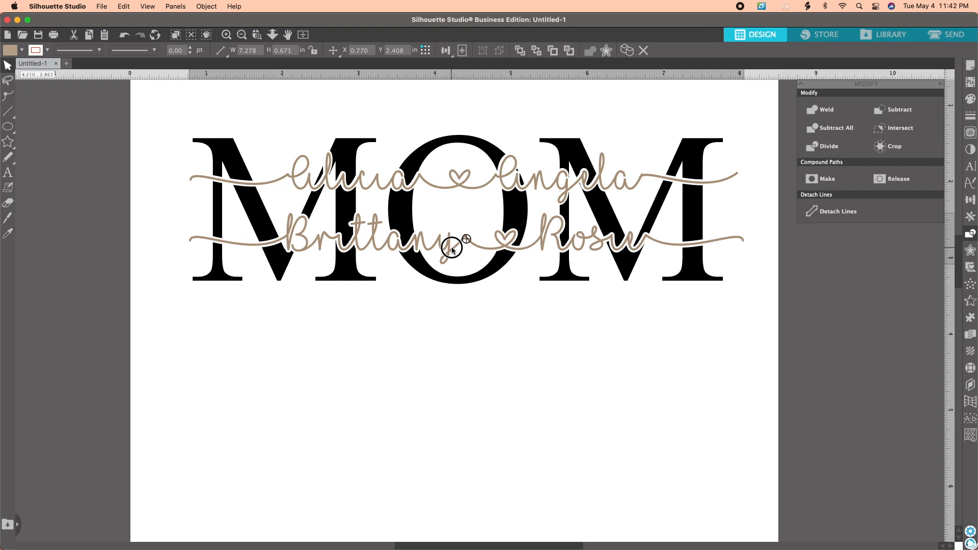
pyautogui.click(508, 308)
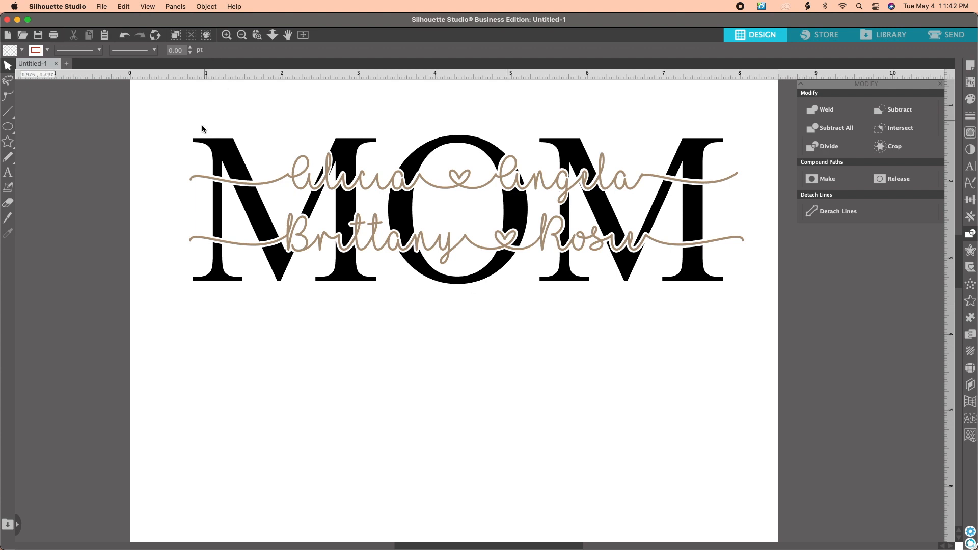
# - Group the MOM lettering and both script name lines into one object
pyautogui.moveTo(171, 113); pyautogui.dragTo(758, 316)
pyautogui.rightClick(518, 211)
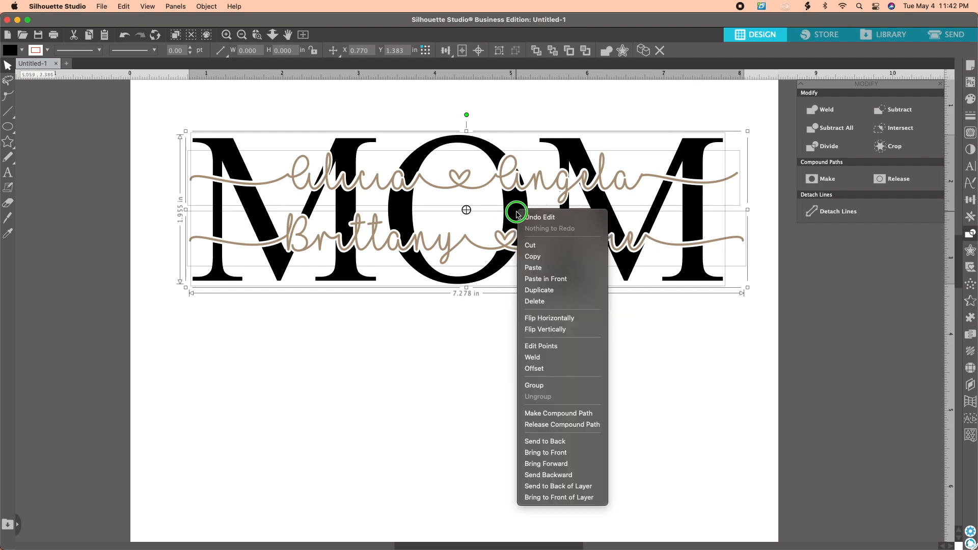
pyautogui.click(532, 385)
pyautogui.click(598, 394)
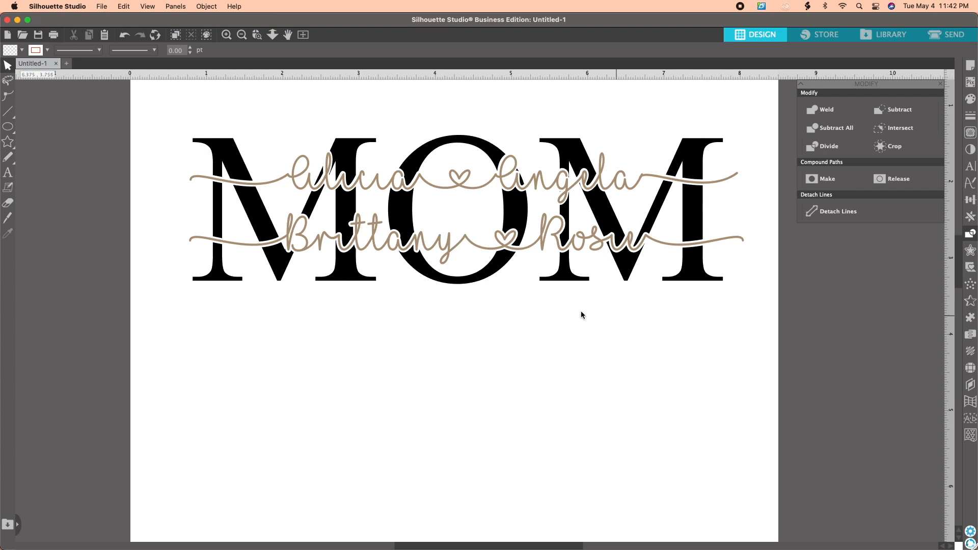
# - Save the design to Downloads in SVG format, pasting the copied file name that ends in "(mom svg)"
pyautogui.click(38, 36)
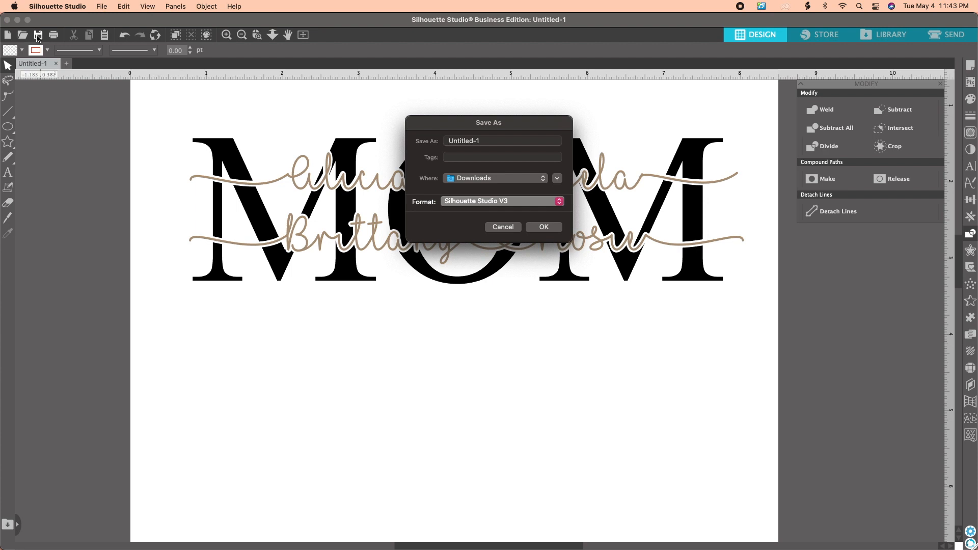
pyautogui.click(511, 204)
pyautogui.click(507, 224)
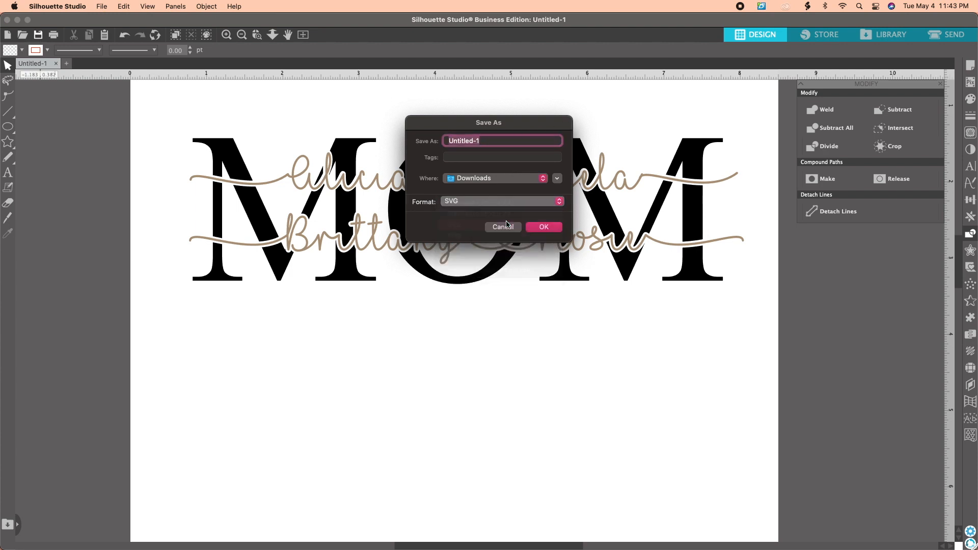
pyautogui.press('super+v')
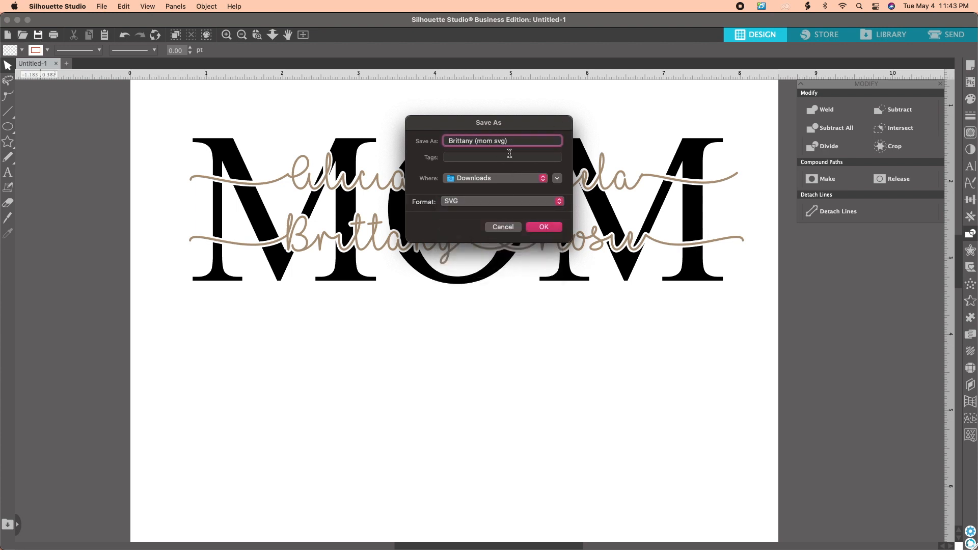
pyautogui.click(544, 226)
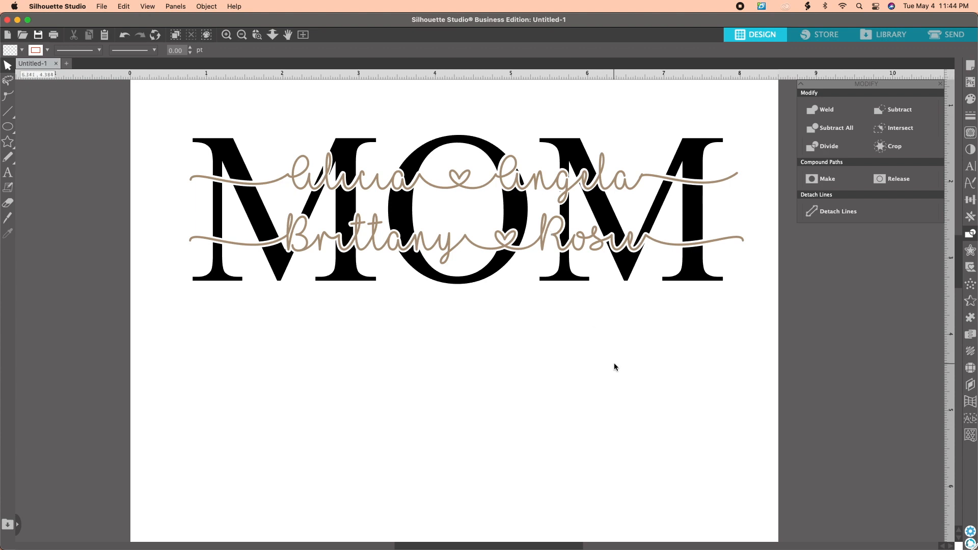
# - Switch to Cricut Design Space and shrink the existing MAMA lettering and its yellow name line separately
pyautogui.moveTo(476, 547)
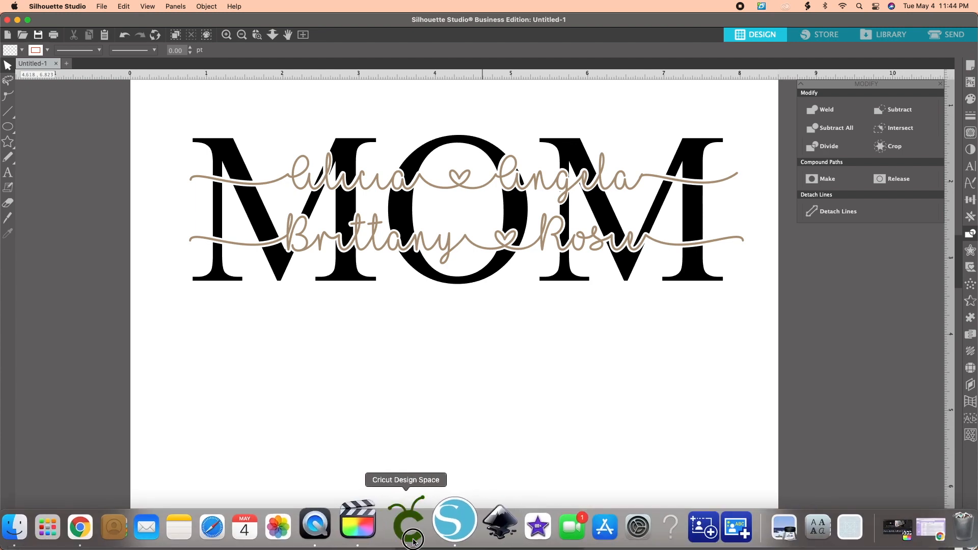
pyautogui.click(417, 544)
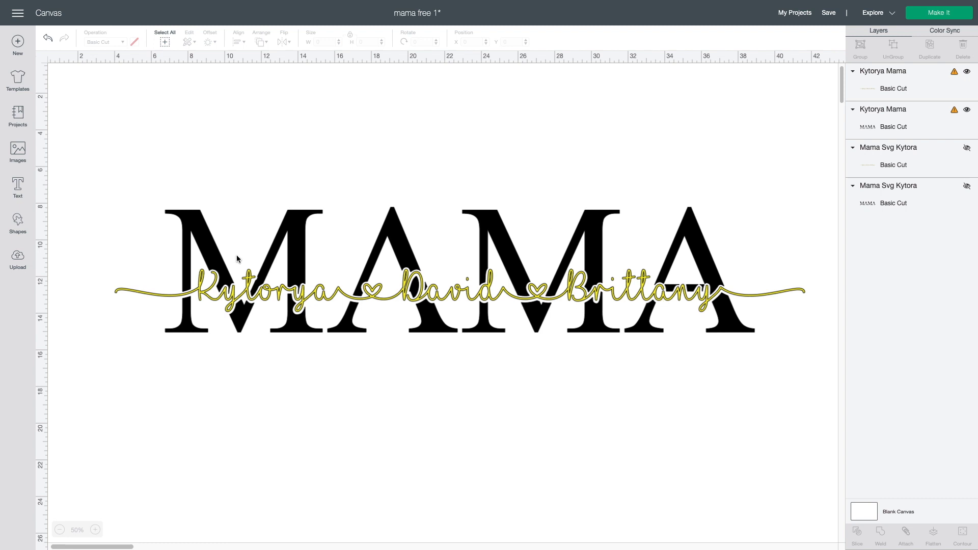
pyautogui.click(440, 330)
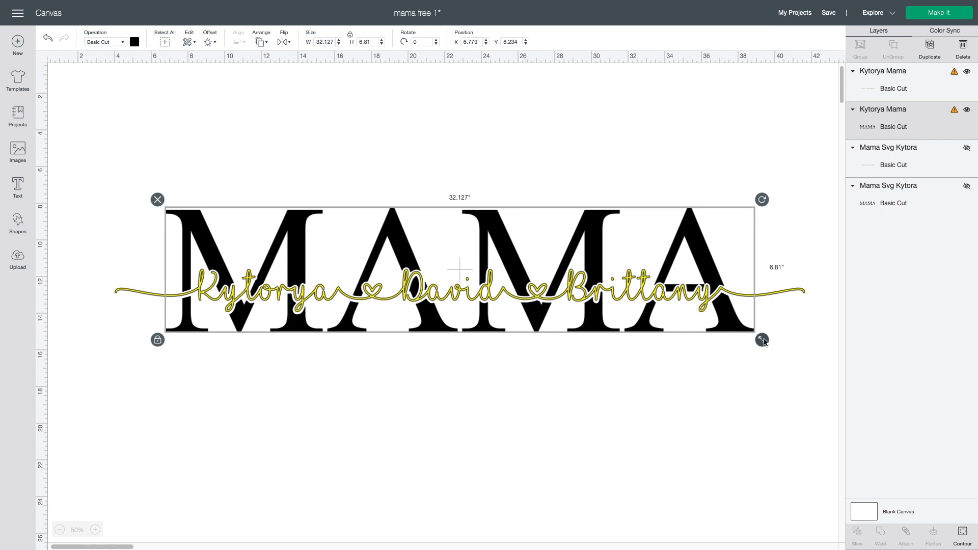
pyautogui.moveTo(764, 340); pyautogui.dragTo(465, 214)
pyautogui.click(787, 295)
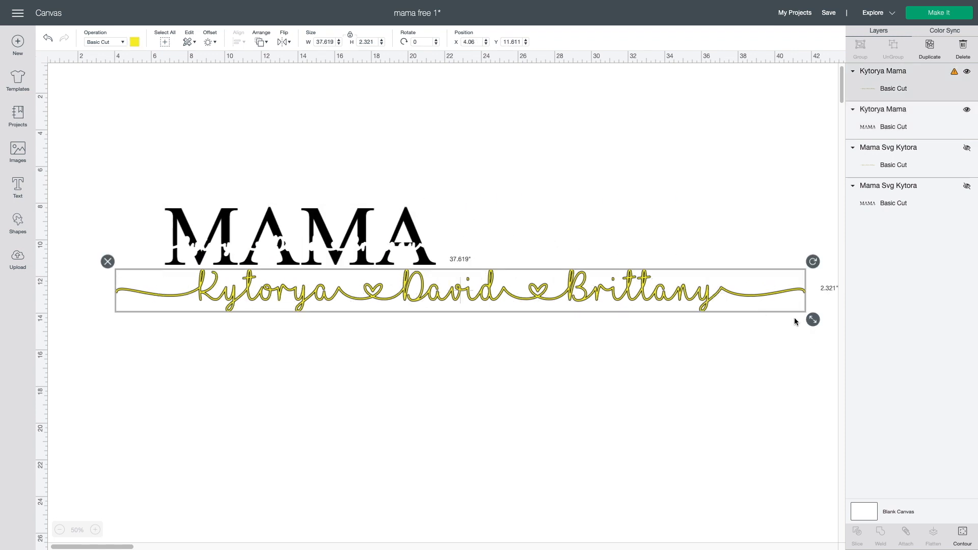
pyautogui.moveTo(813, 320); pyautogui.dragTo(306, 288)
# - Move both MAMA pieces together to the canvas's upper-left corner and scale them to about 7.8 in wide
pyautogui.moveTo(149, 175); pyautogui.dragTo(294, 347)
pyautogui.moveTo(276, 278); pyautogui.dragTo(247, 158)
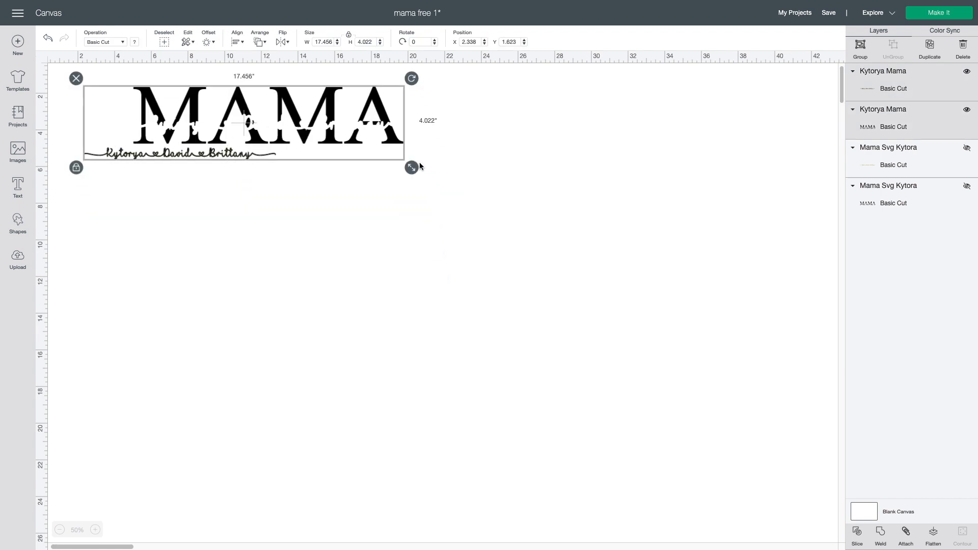
pyautogui.moveTo(411, 172); pyautogui.dragTo(232, 127)
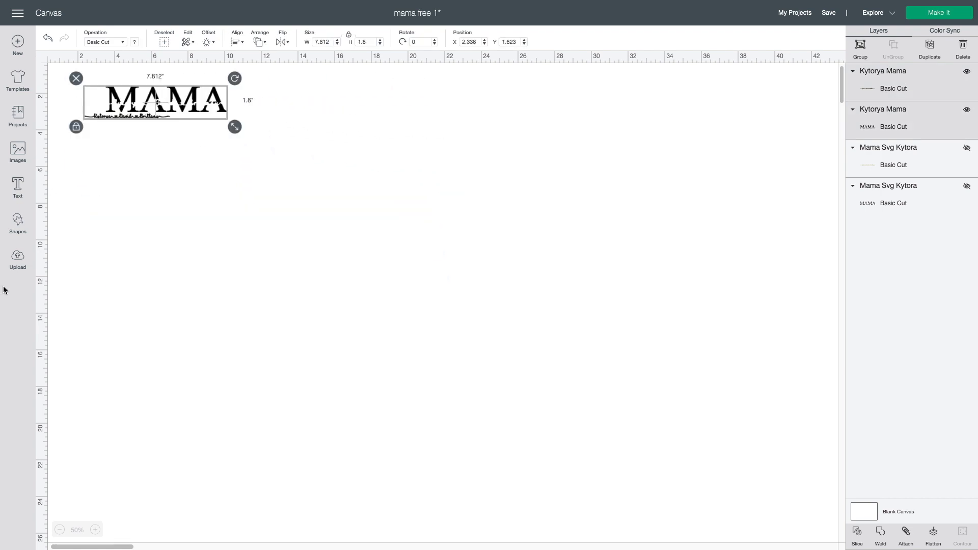
# - Upload the saved "(mom svg)" file as a cut image and insert it on the canvas
pyautogui.click(123, 289)
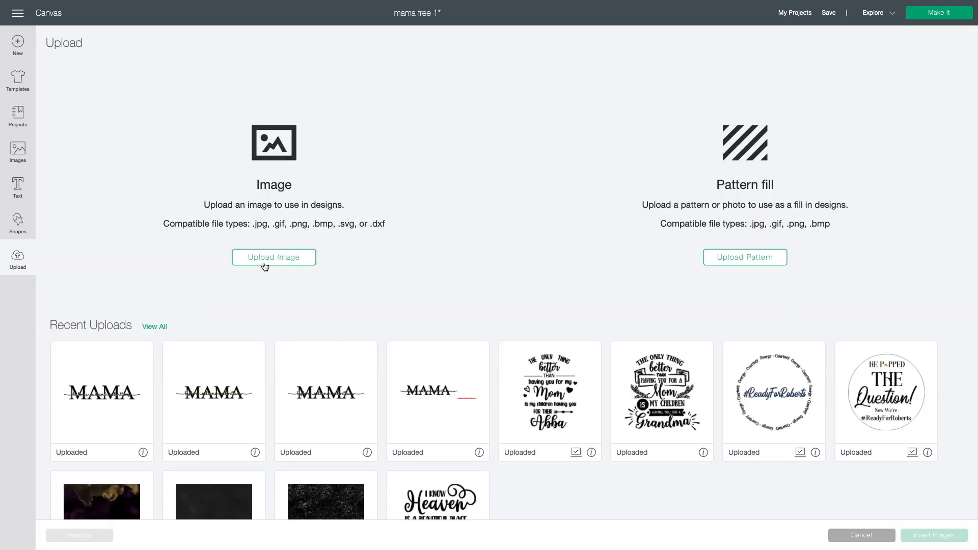
pyautogui.click(265, 263)
pyautogui.click(501, 271)
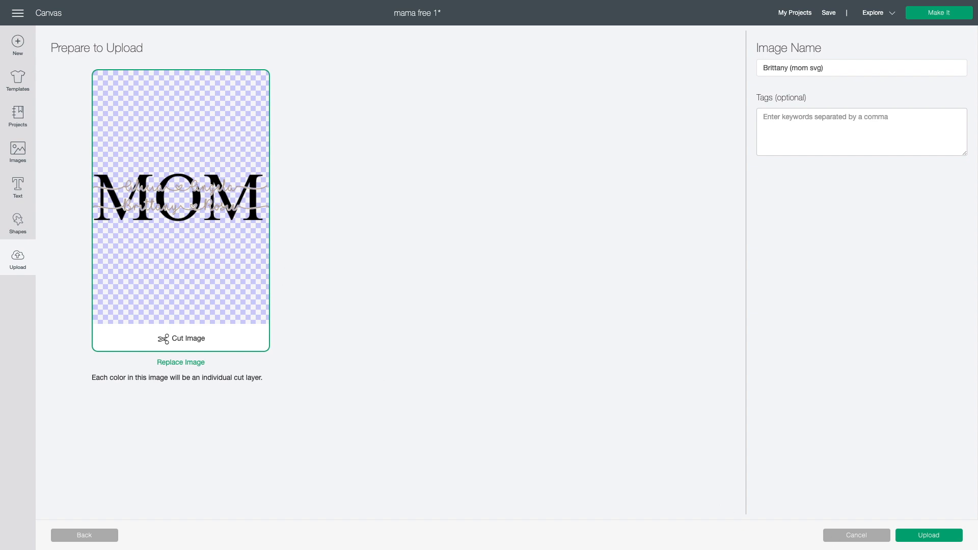
pyautogui.click(934, 538)
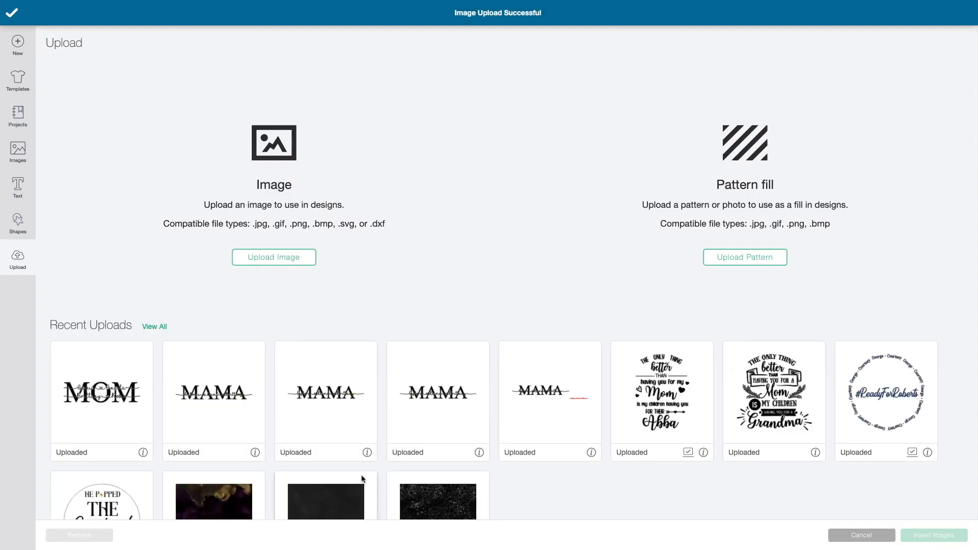
pyautogui.click(97, 400)
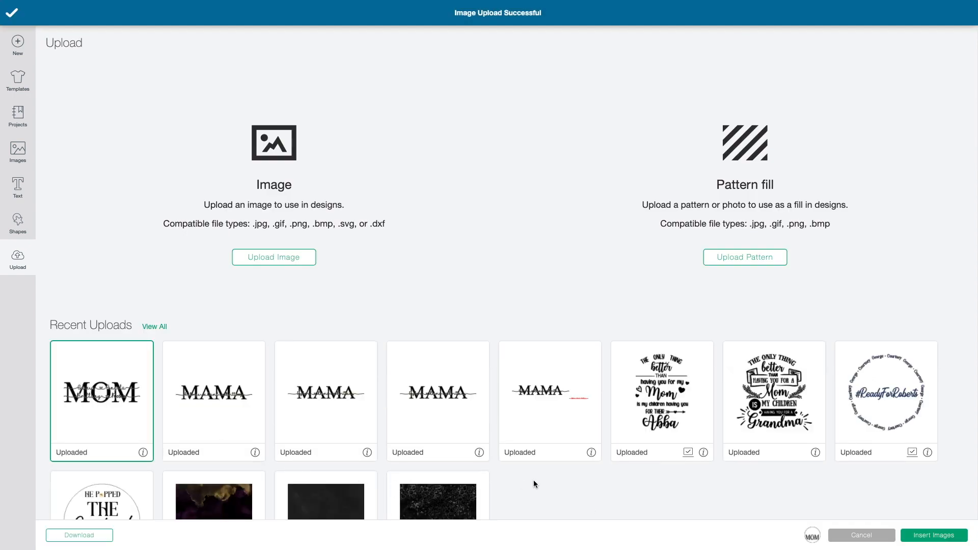
pyautogui.click(922, 538)
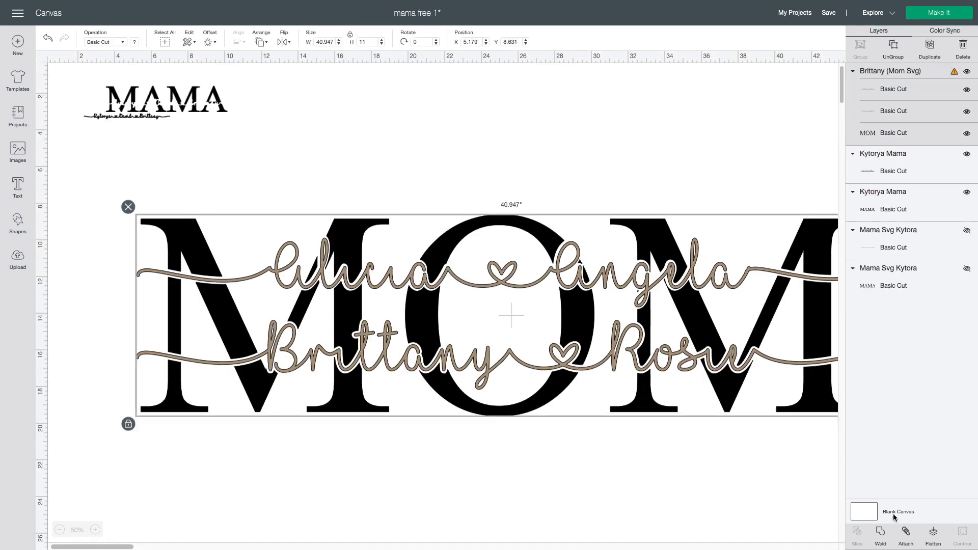
# - Set the inserted MOM design's width to 20 in
pyautogui.click(326, 44)
pyautogui.write('20')
pyautogui.press('Return')
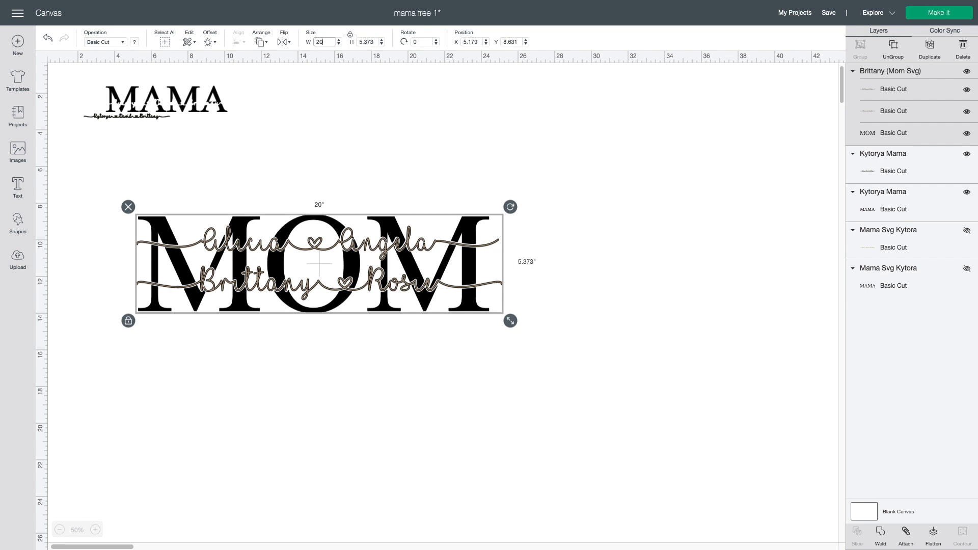
# - Enlarge the MOM design to about 35.9 in wide and position it in the middle of the canvas
pyautogui.moveTo(511, 323); pyautogui.dragTo(646, 424)
pyautogui.moveTo(594, 357); pyautogui.dragTo(581, 349)
pyautogui.click(657, 451)
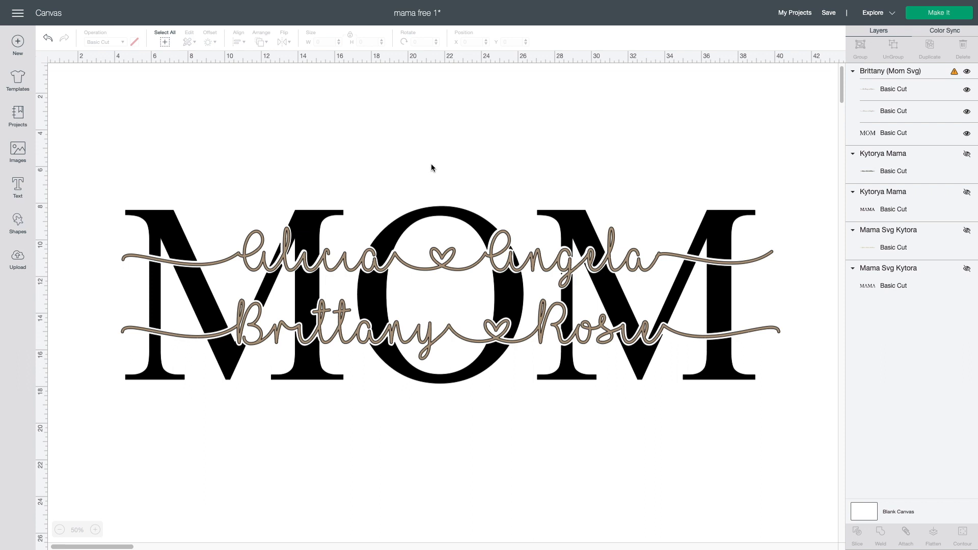
# - Ungroup the MOM design and move the upper name line above the letters and the lower one below them
pyautogui.click(564, 224)
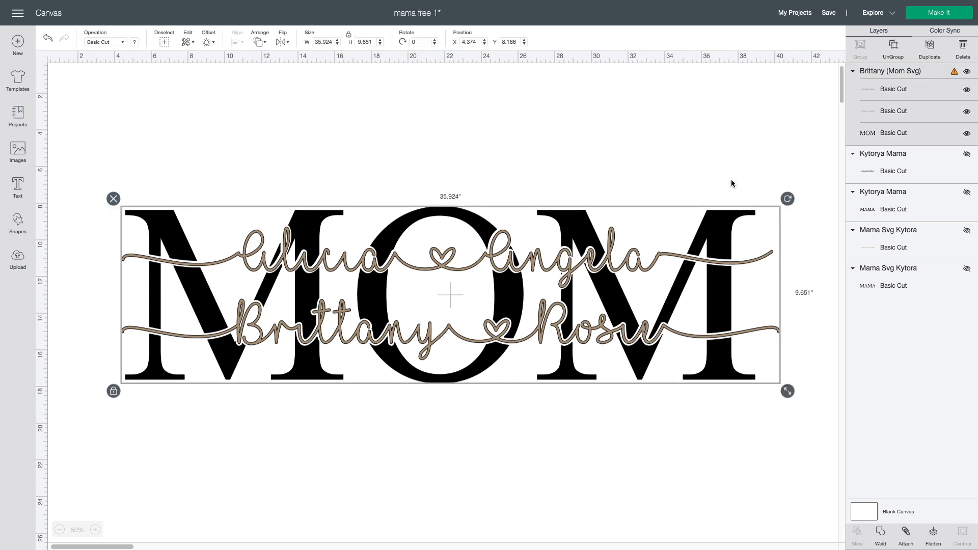
pyautogui.click(893, 52)
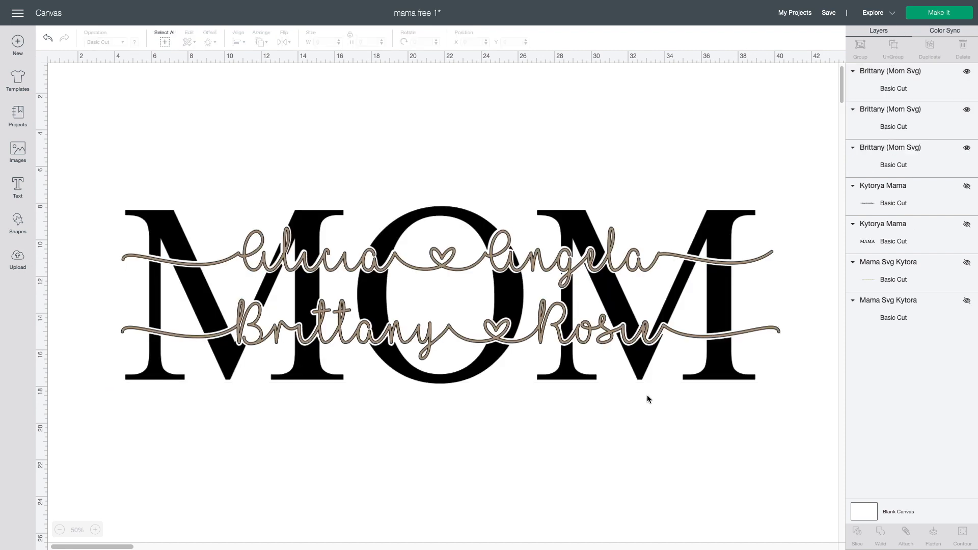
pyautogui.click(580, 228)
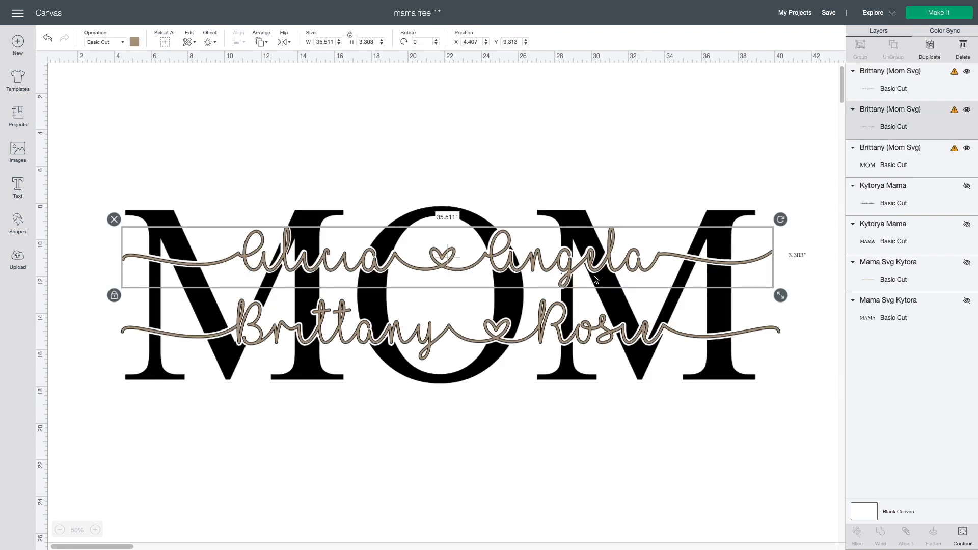
pyautogui.moveTo(600, 275); pyautogui.dragTo(589, 158)
pyautogui.moveTo(573, 337); pyautogui.dragTo(574, 465)
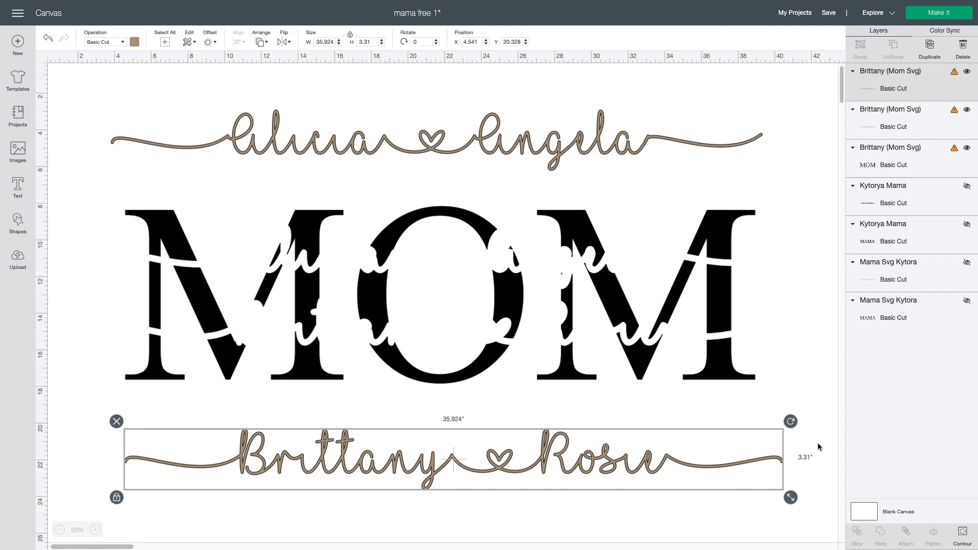
# - Recolor the lower name line green and the upper name line blue
pyautogui.click(135, 44)
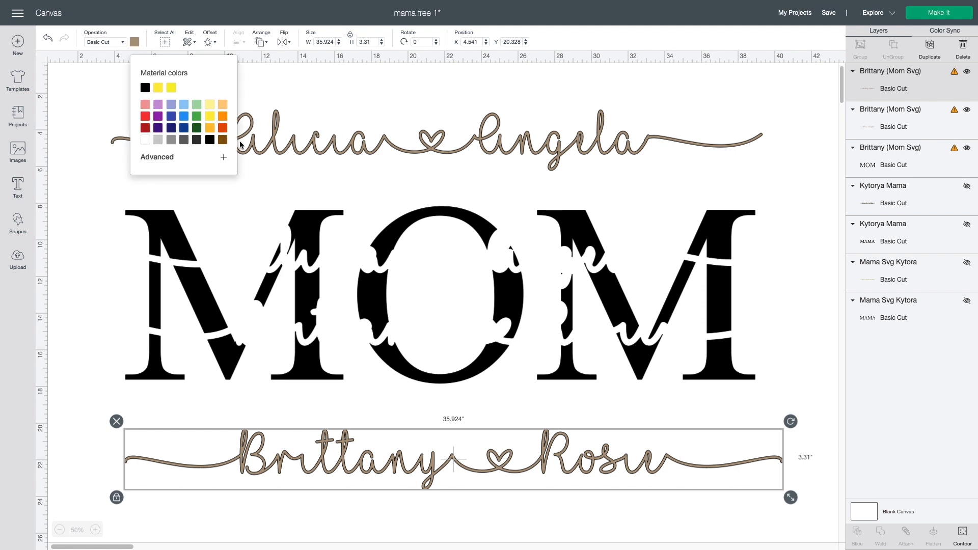
pyautogui.click(197, 117)
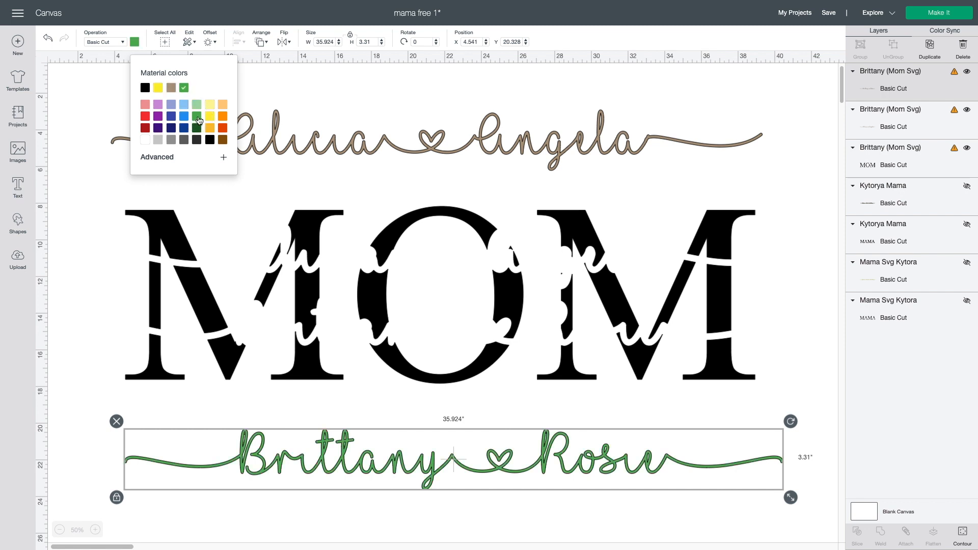
pyautogui.click(360, 141)
pyautogui.click(135, 45)
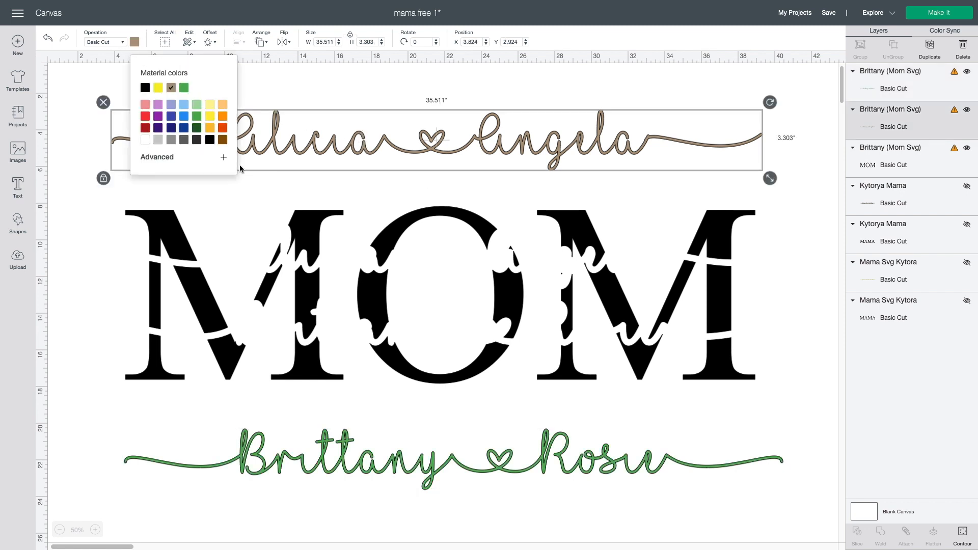
pyautogui.click(184, 121)
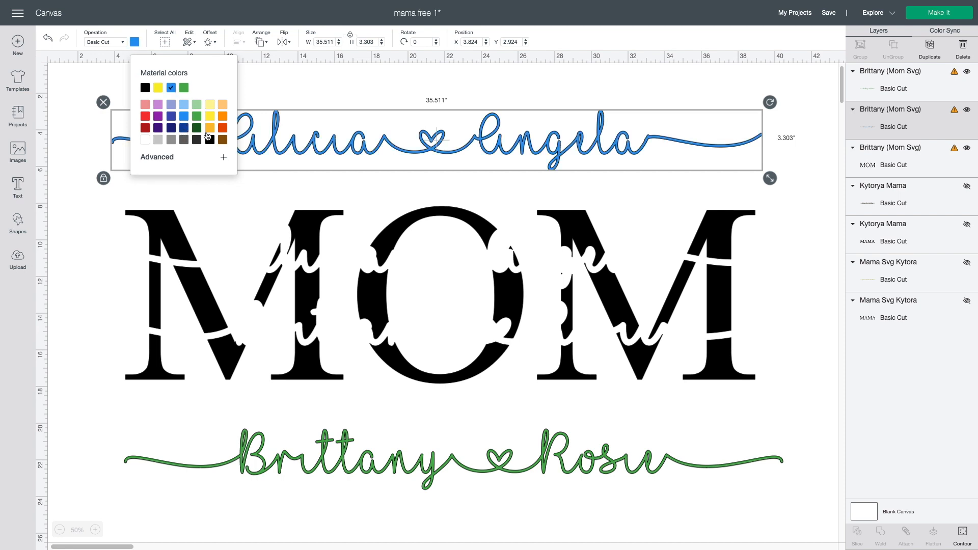
pyautogui.click(414, 153)
# - Move the blue and green name lines back into their cutouts in the MOM lettering
pyautogui.moveTo(438, 144); pyautogui.dragTo(446, 262)
pyautogui.moveTo(560, 458); pyautogui.dragTo(553, 325)
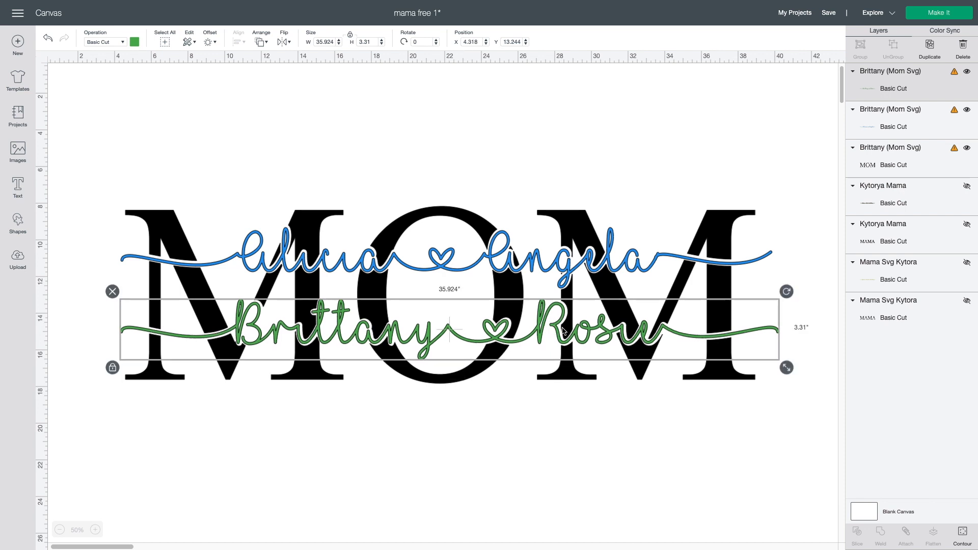
pyautogui.click(301, 265)
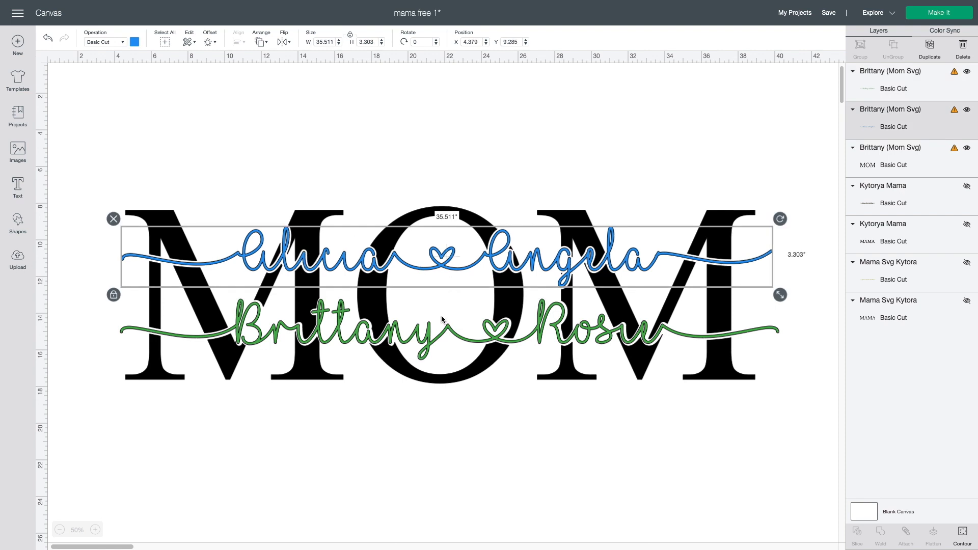
pyautogui.click(379, 308)
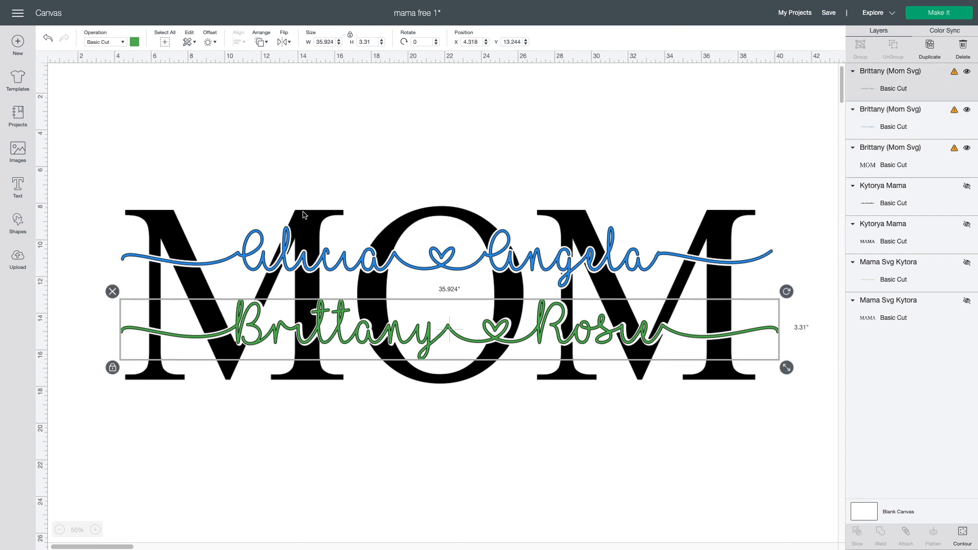
# - Recolor the MOM lettering brown
pyautogui.click(304, 213)
pyautogui.click(134, 44)
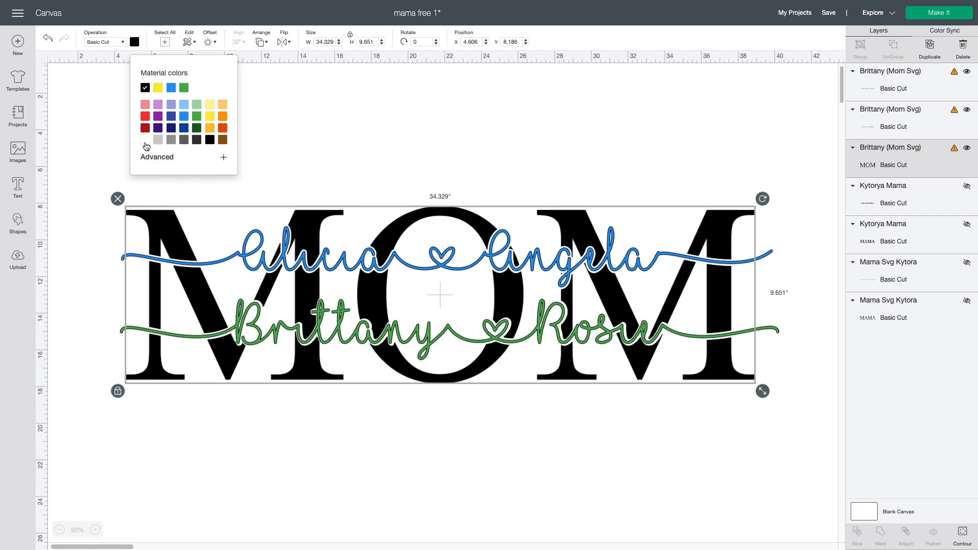
pyautogui.click(222, 140)
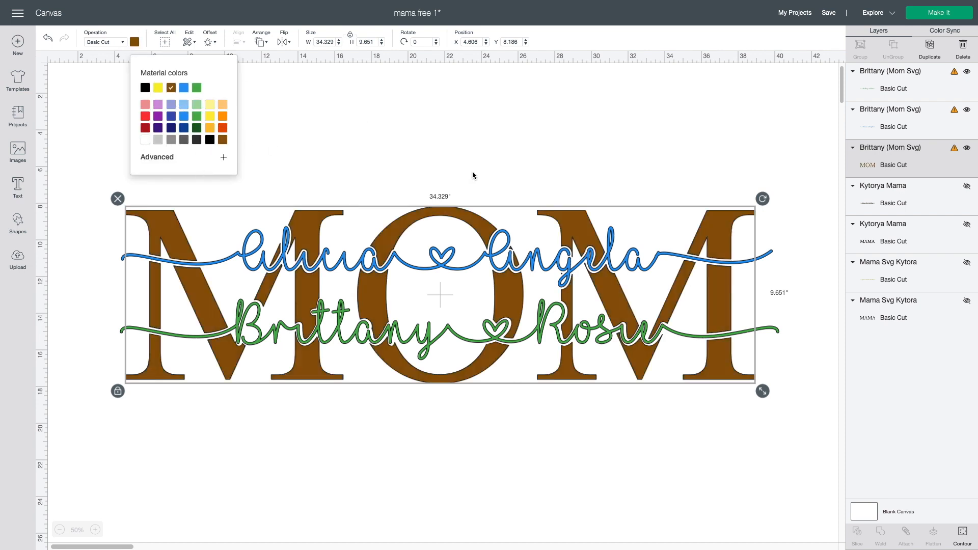
pyautogui.click(424, 124)
# - Separate the three layers by moving the MOM lettering up and both name lines below it, blue above green
pyautogui.click(439, 215)
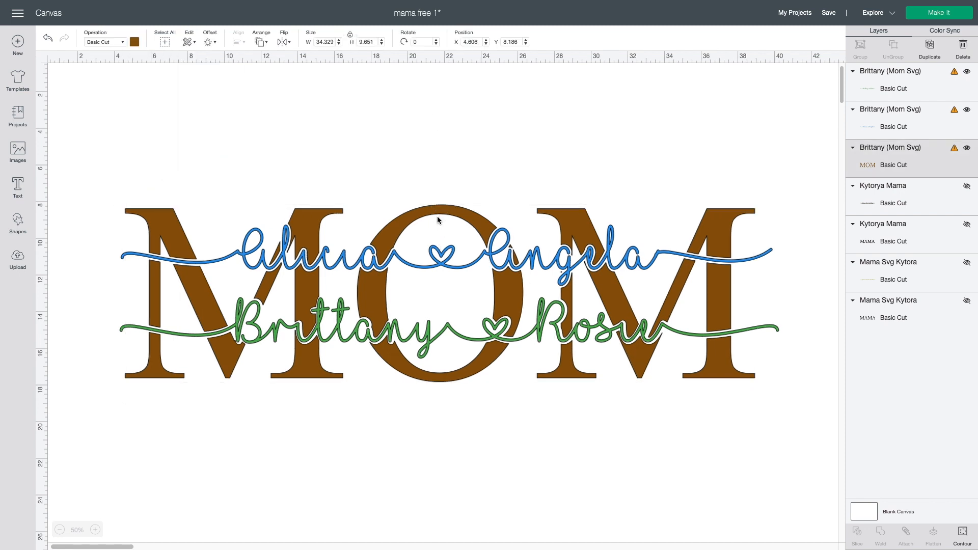
pyautogui.moveTo(440, 215); pyautogui.dragTo(434, 114)
pyautogui.moveTo(469, 319); pyautogui.dragTo(488, 446)
pyautogui.click(434, 261)
pyautogui.moveTo(435, 261); pyautogui.dragTo(440, 379)
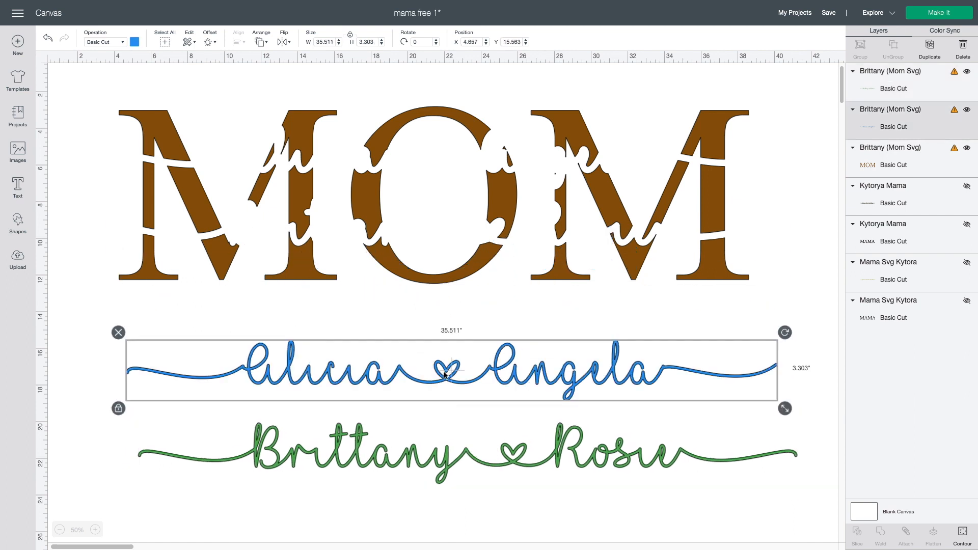